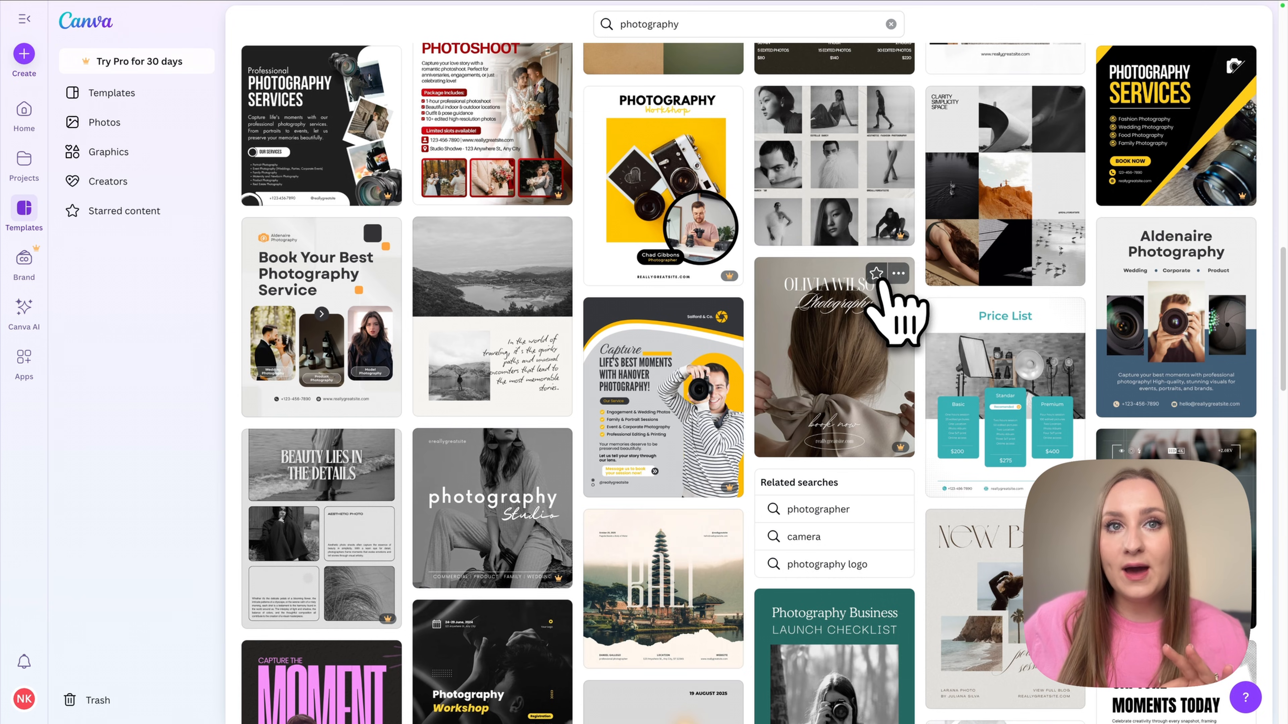
- Star the beige fashion photography Book Now template and follow its creator from their profile
left_click(876, 274)
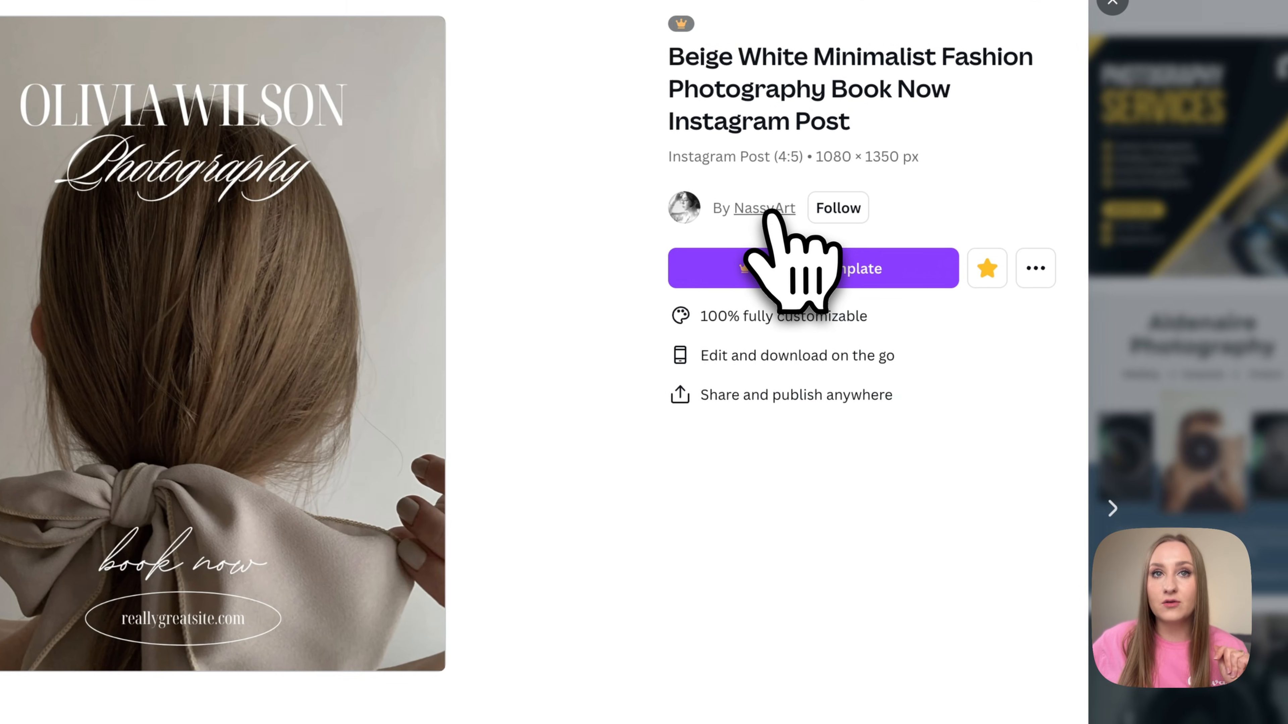
left_click(768, 209)
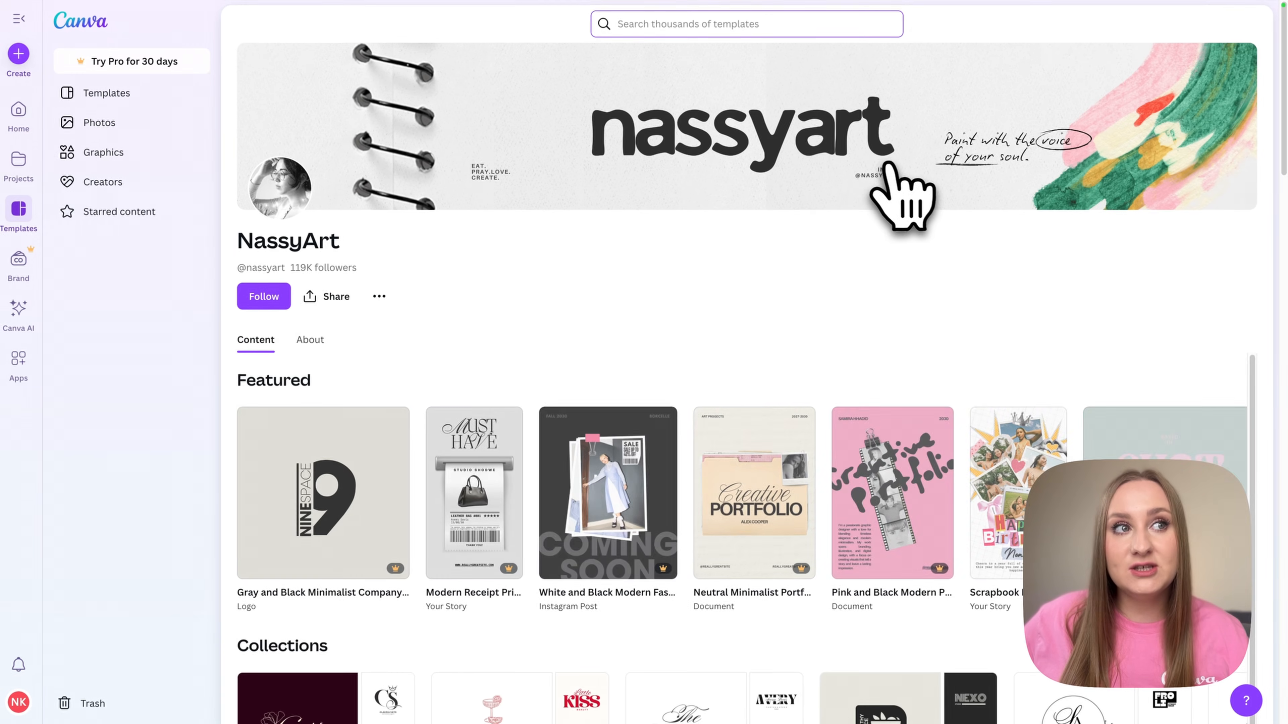
scroll(690, 528, "down", 8)
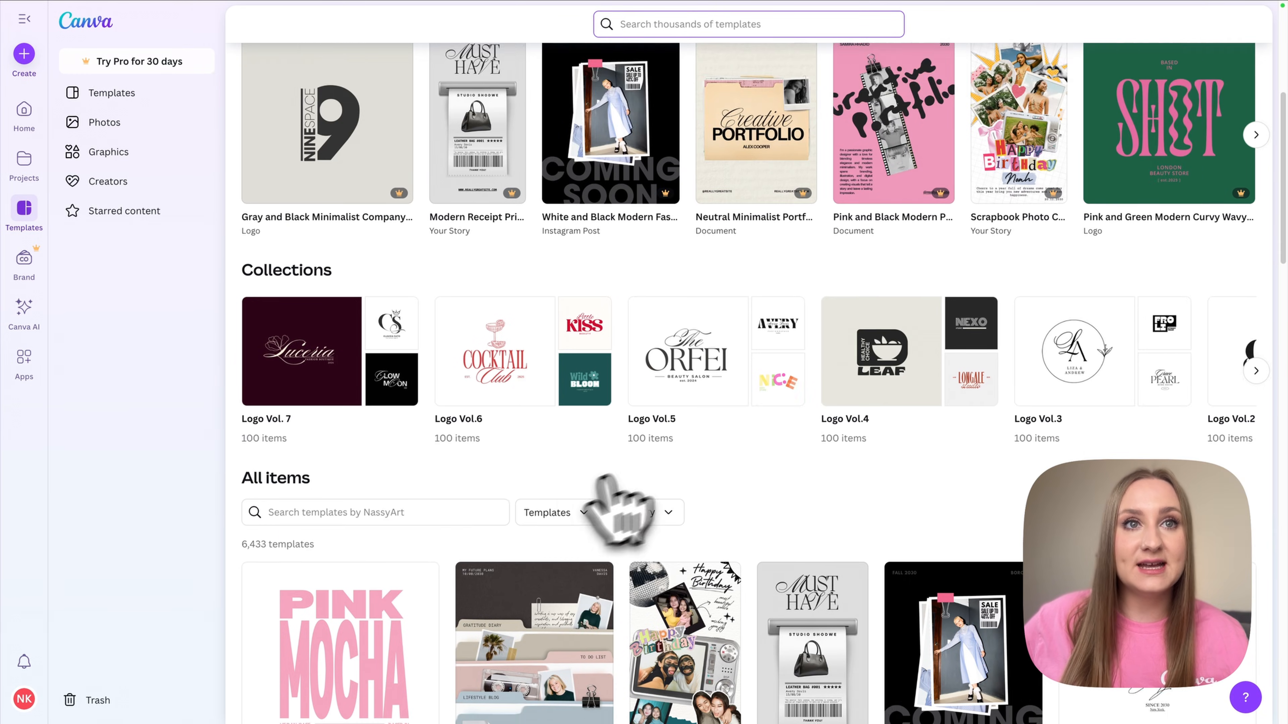
scroll(390, 513, "down", 13)
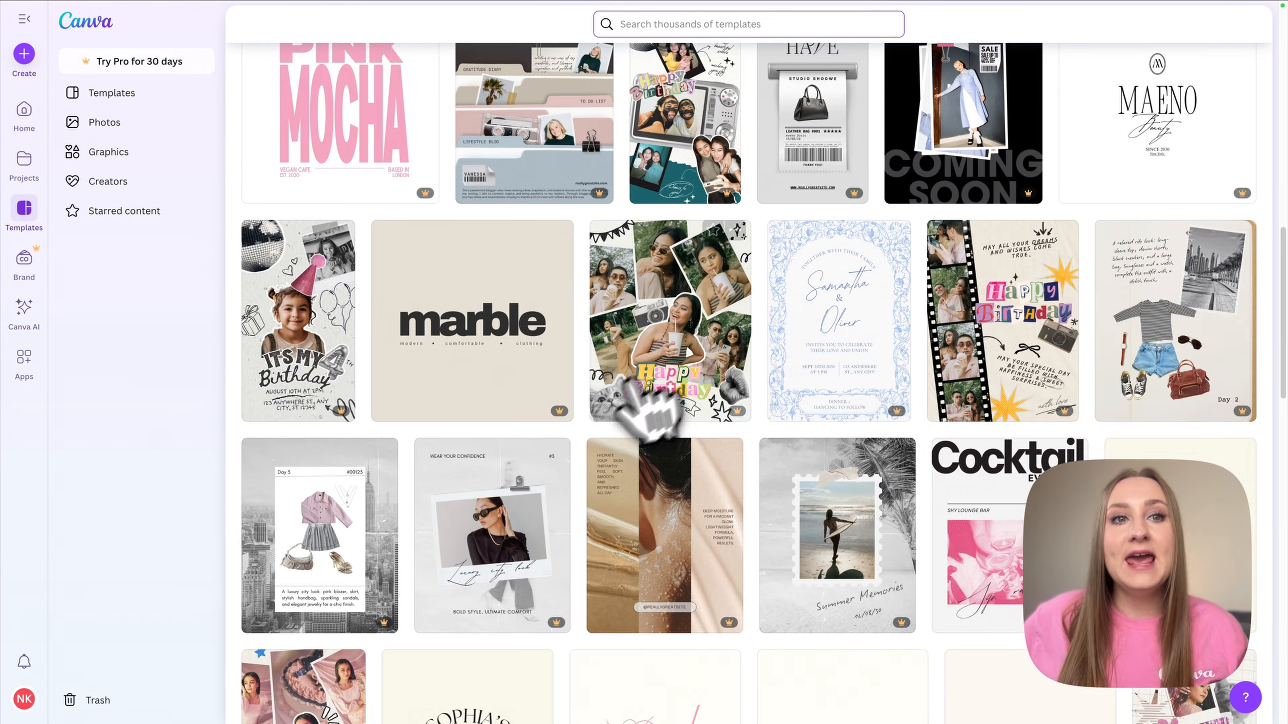
scroll(920, 368, "down", 11)
scroll(925, 373, "up", 20)
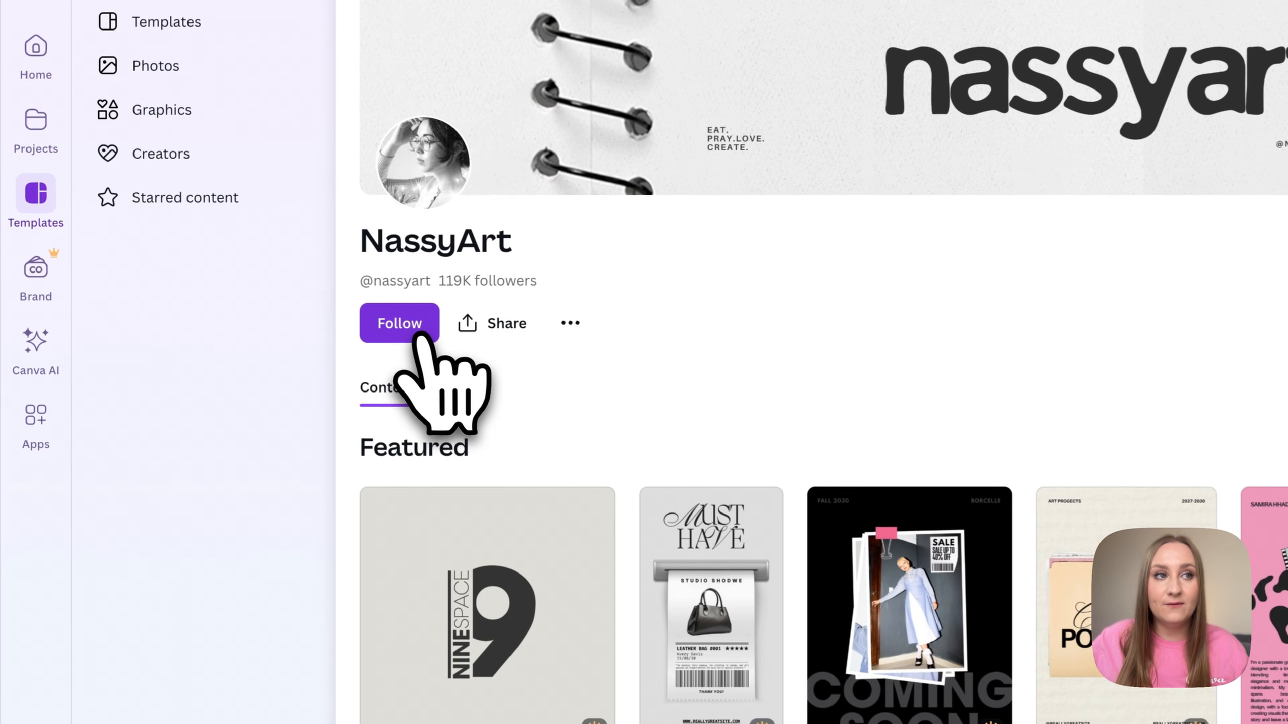
left_click(420, 335)
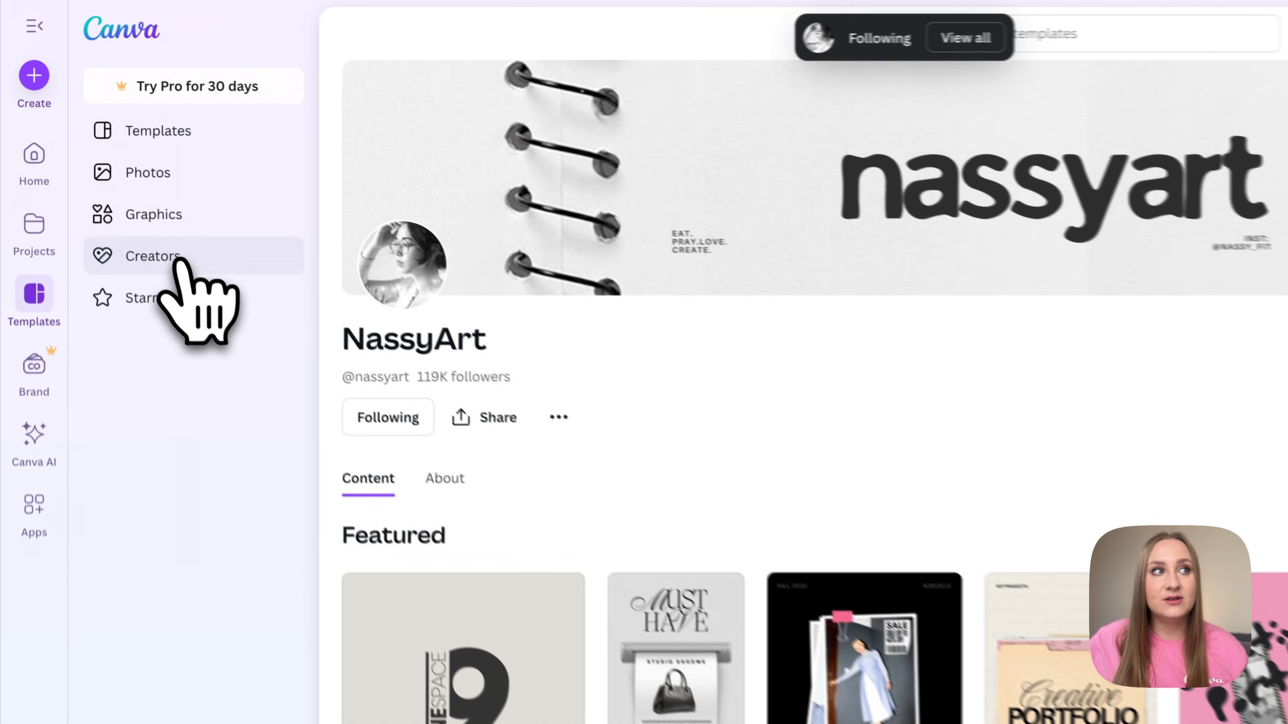
- Follow a recommended creator found through the Creators page
left_click(127, 185)
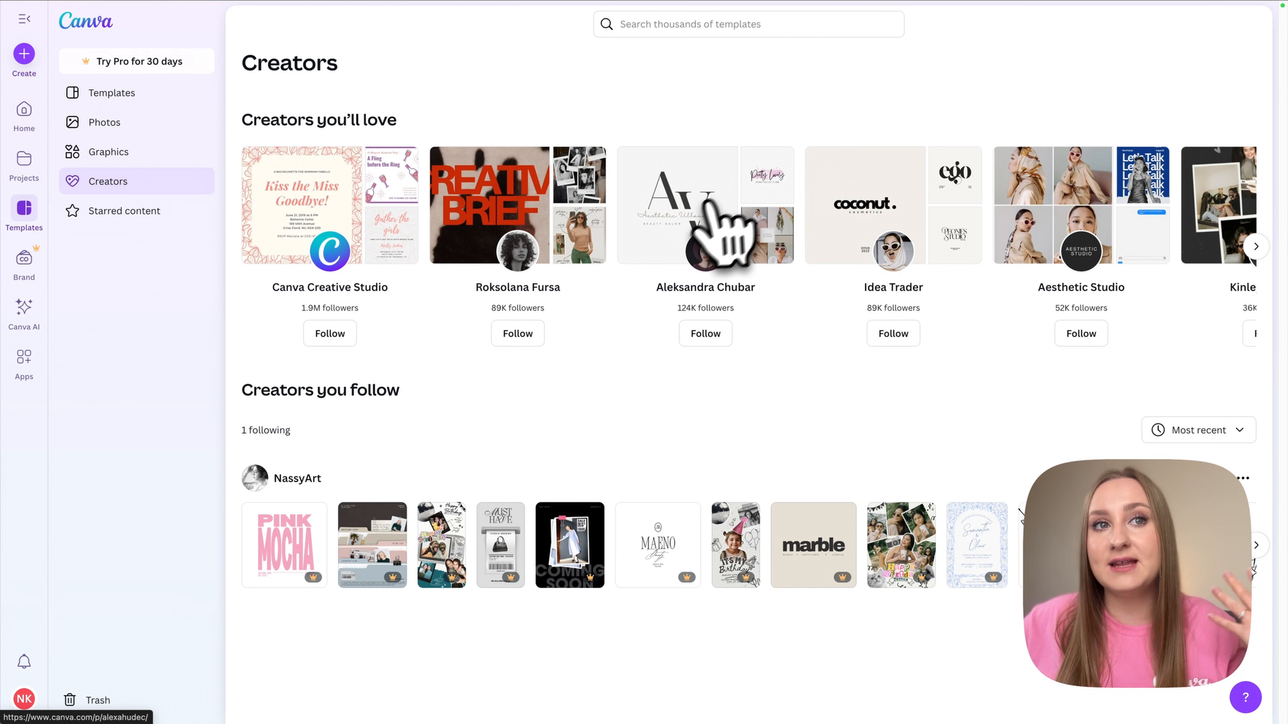
left_click(707, 223)
scroll(484, 487, "down", 3)
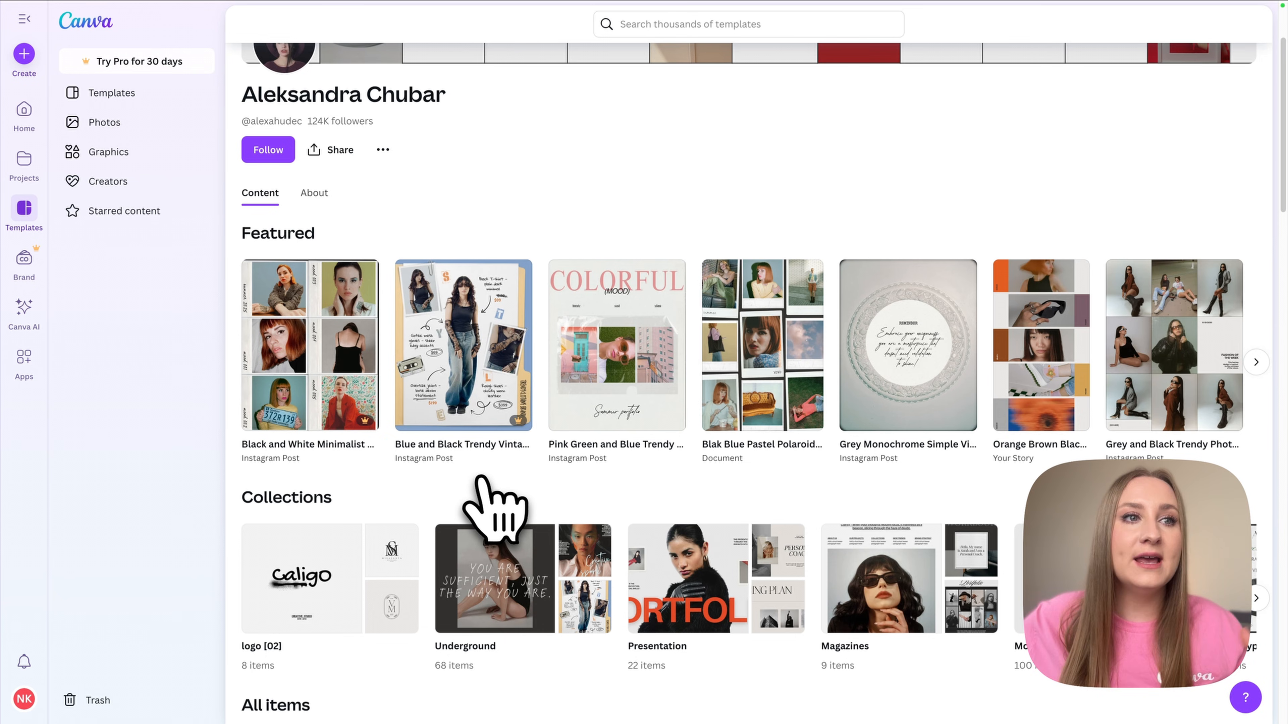
scroll(446, 417, "down", 1)
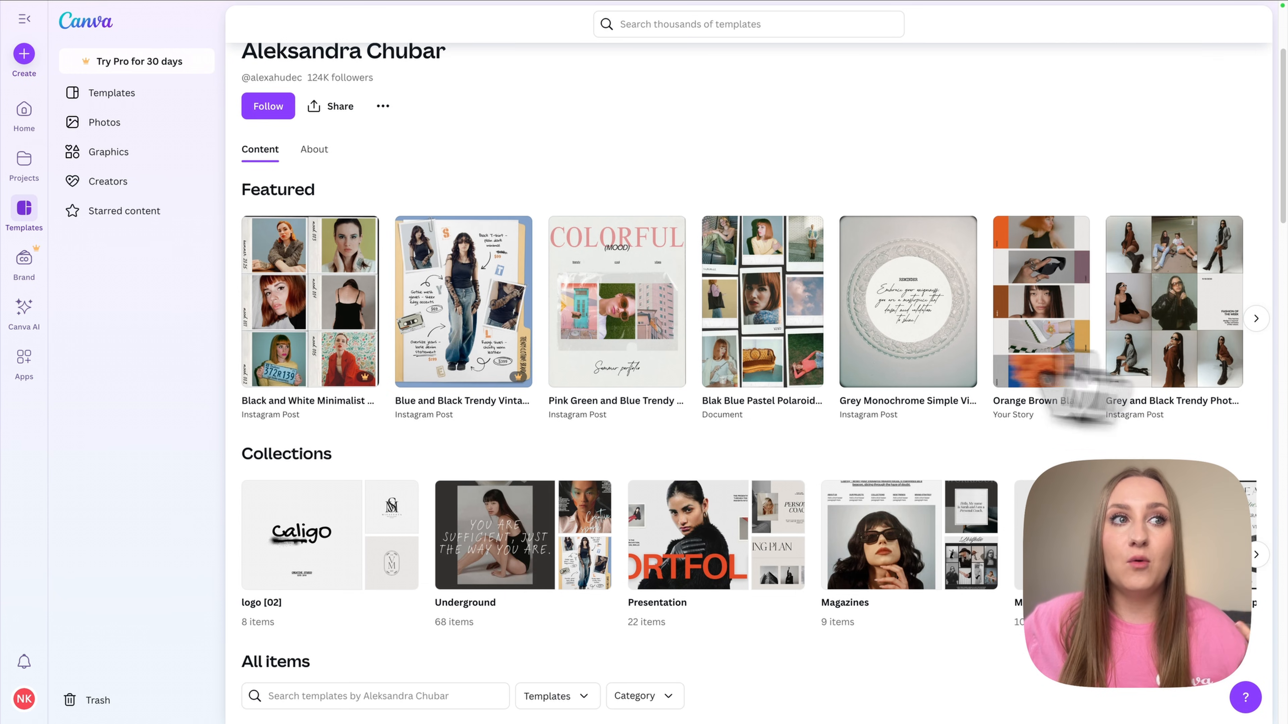
scroll(1128, 393, "up", 4)
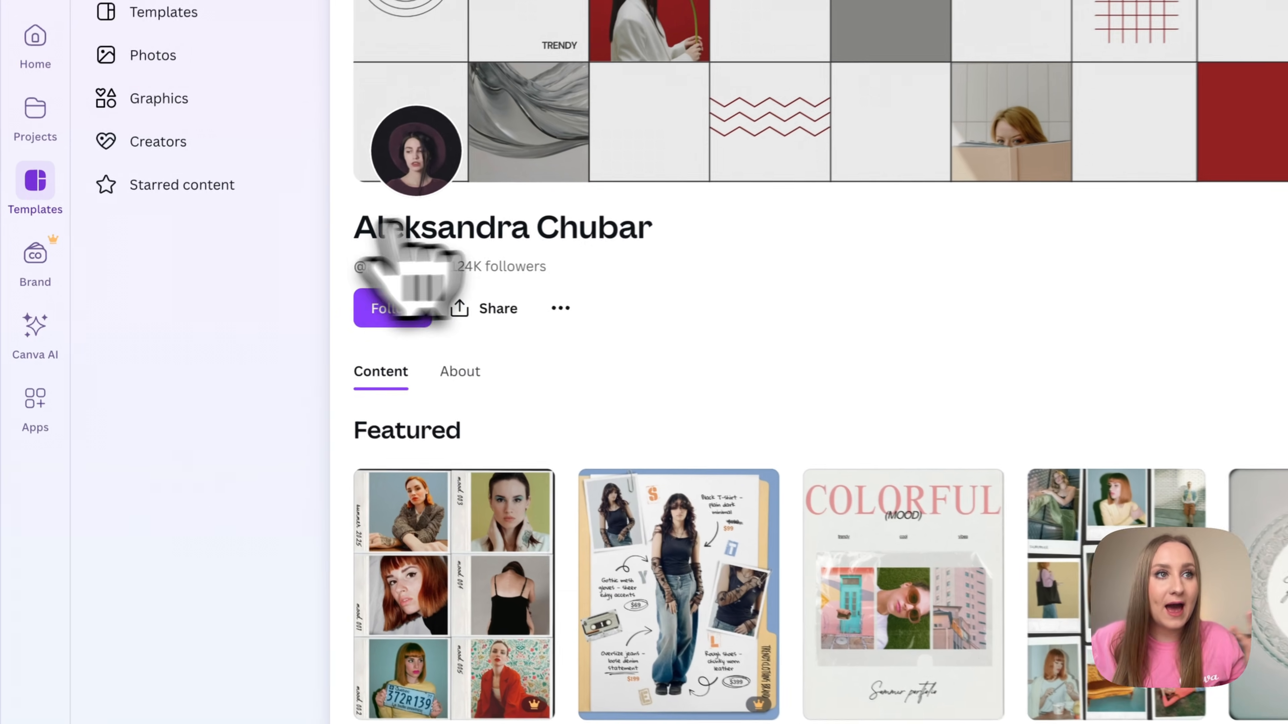
left_click(391, 310)
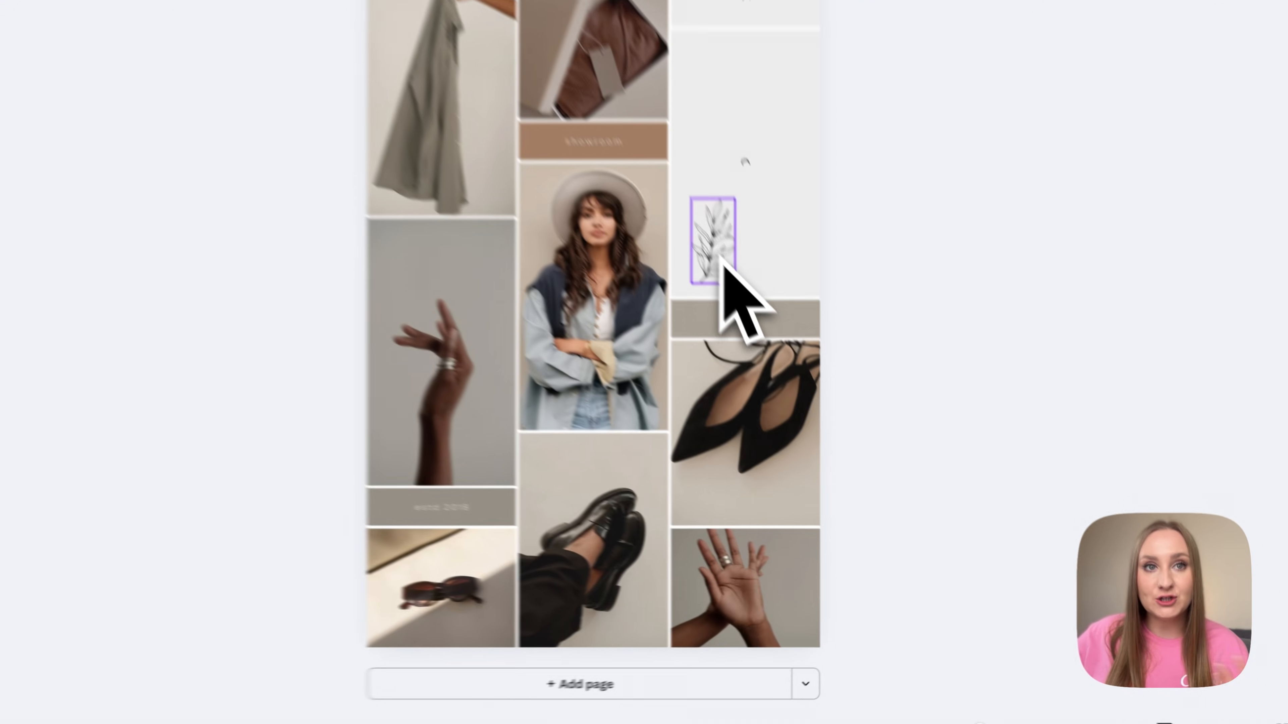
- Star the Olive Leaf Line Illustration from its Info details
left_click(771, 335)
right_click(675, 187)
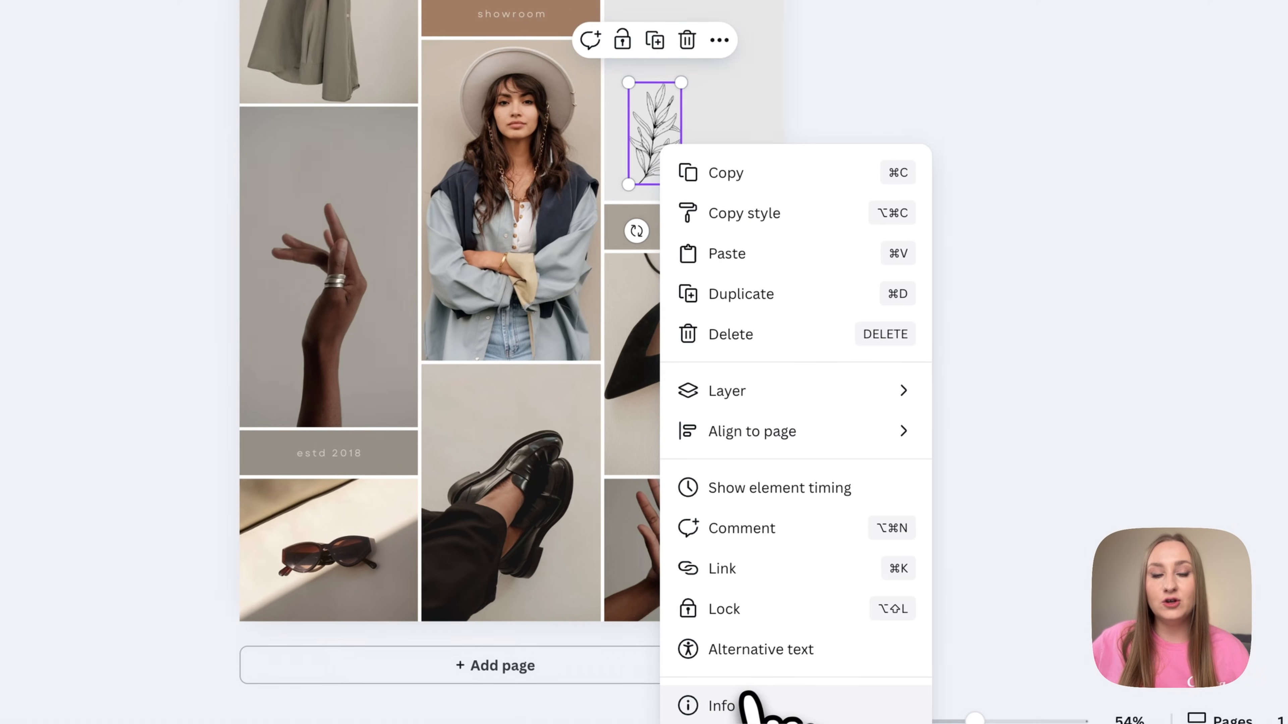
left_click(739, 703)
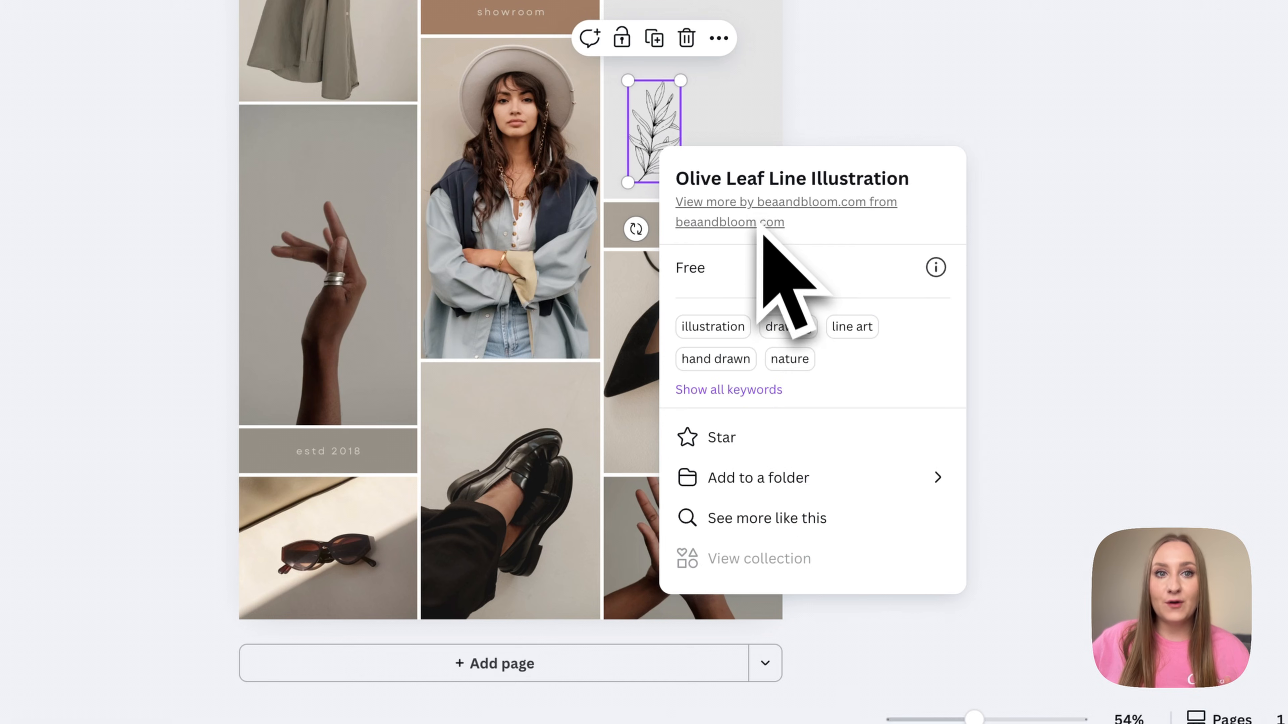
left_click(690, 445)
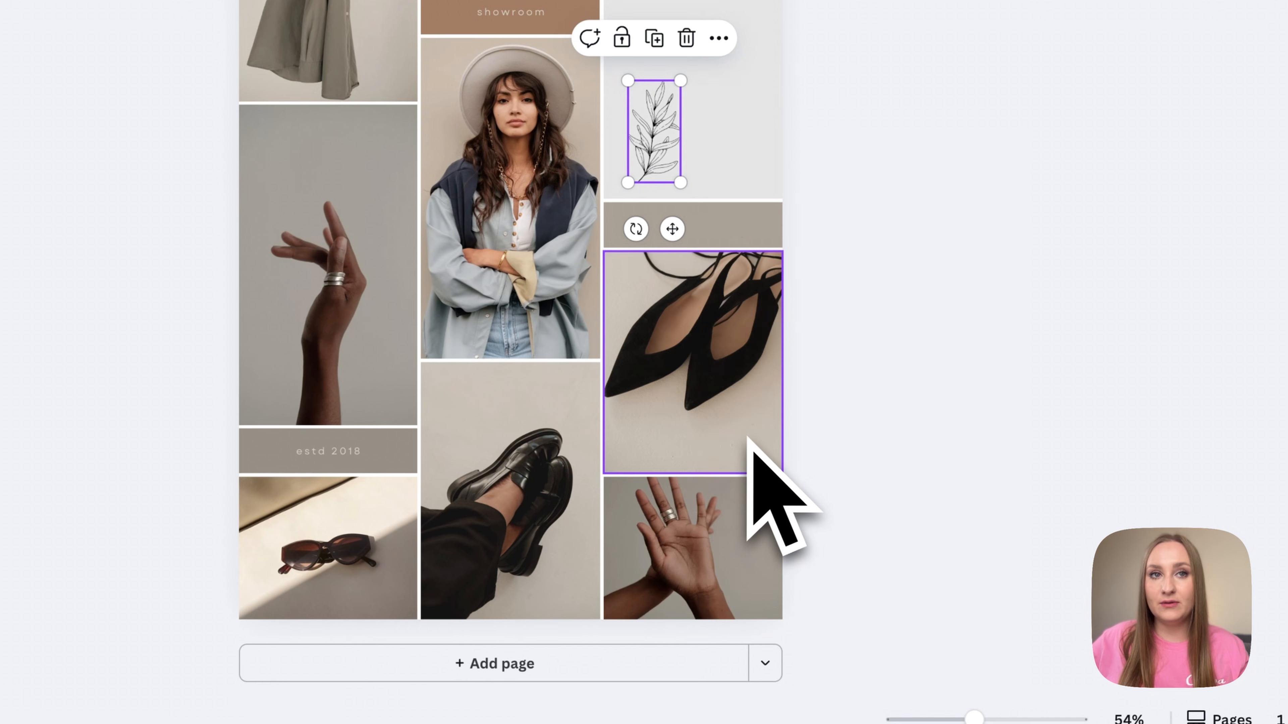
- Open more elements by beaandbloom.com from the leaf illustration's Info details
right_click(652, 131)
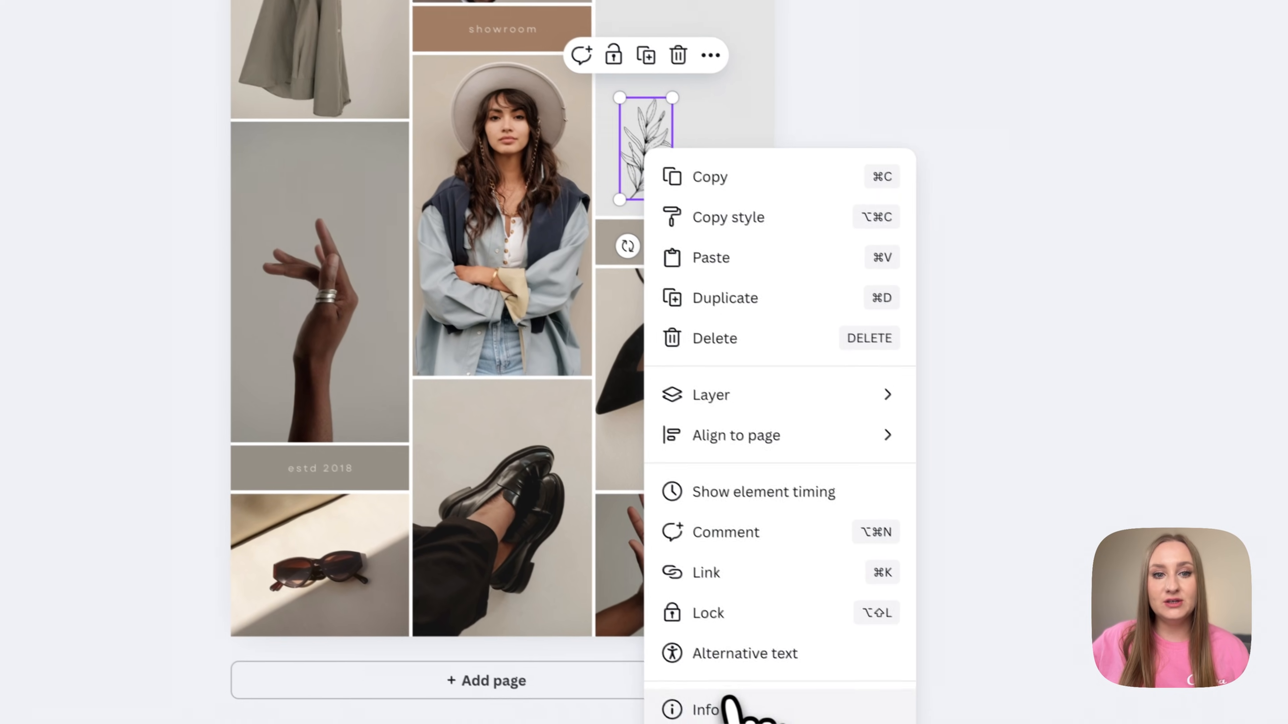
left_click(730, 708)
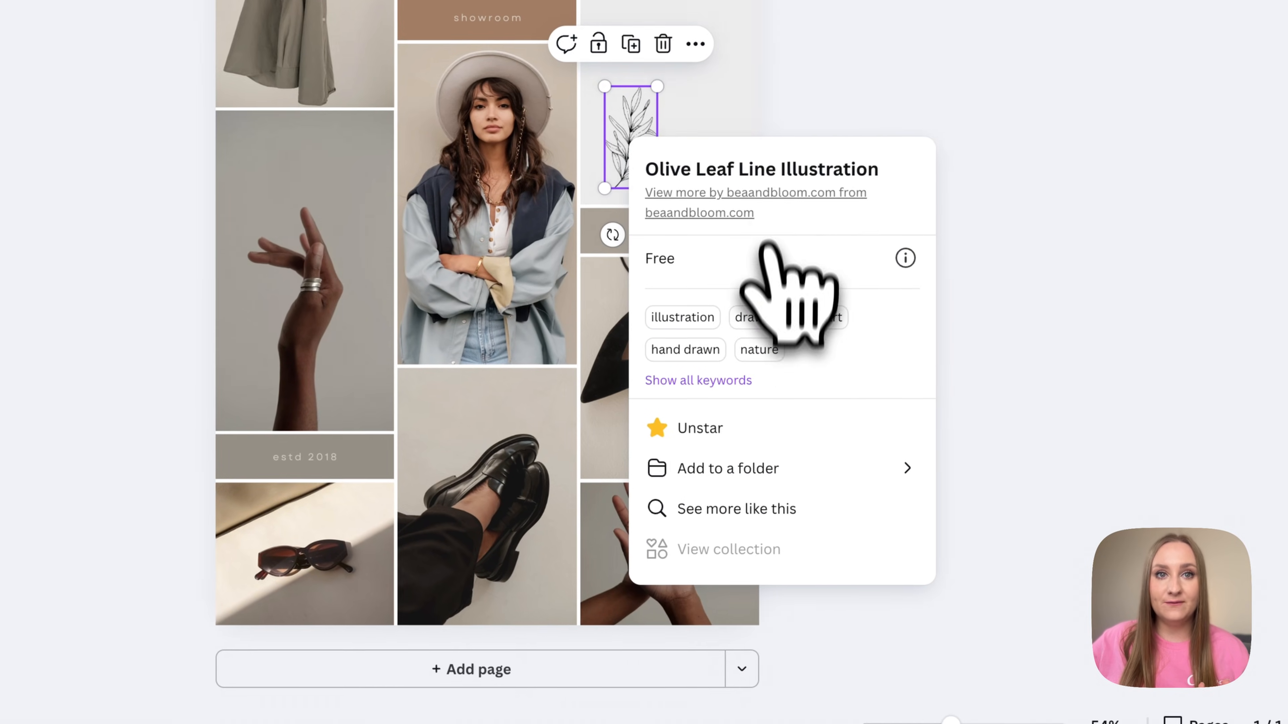
left_click(752, 197)
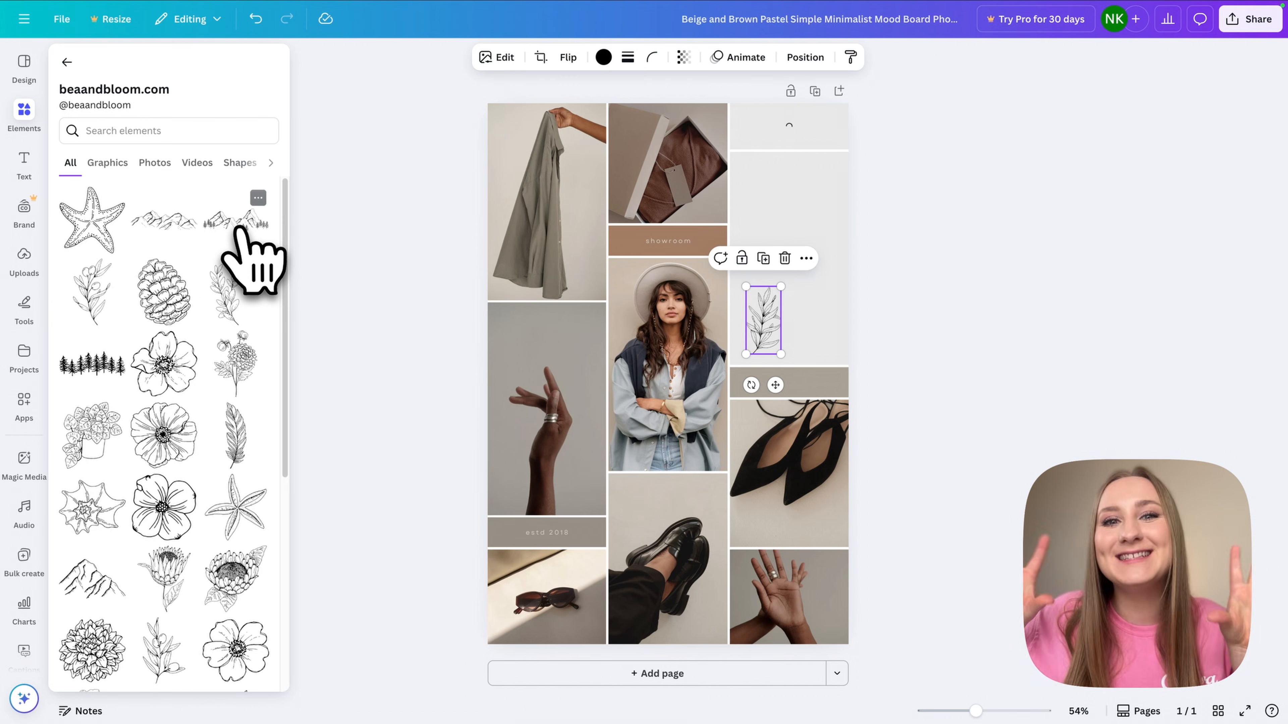
- Scroll through beaandbloom.com's hand-drawn botanical and landscape line-art elements
scroll(238, 306, "down", 1)
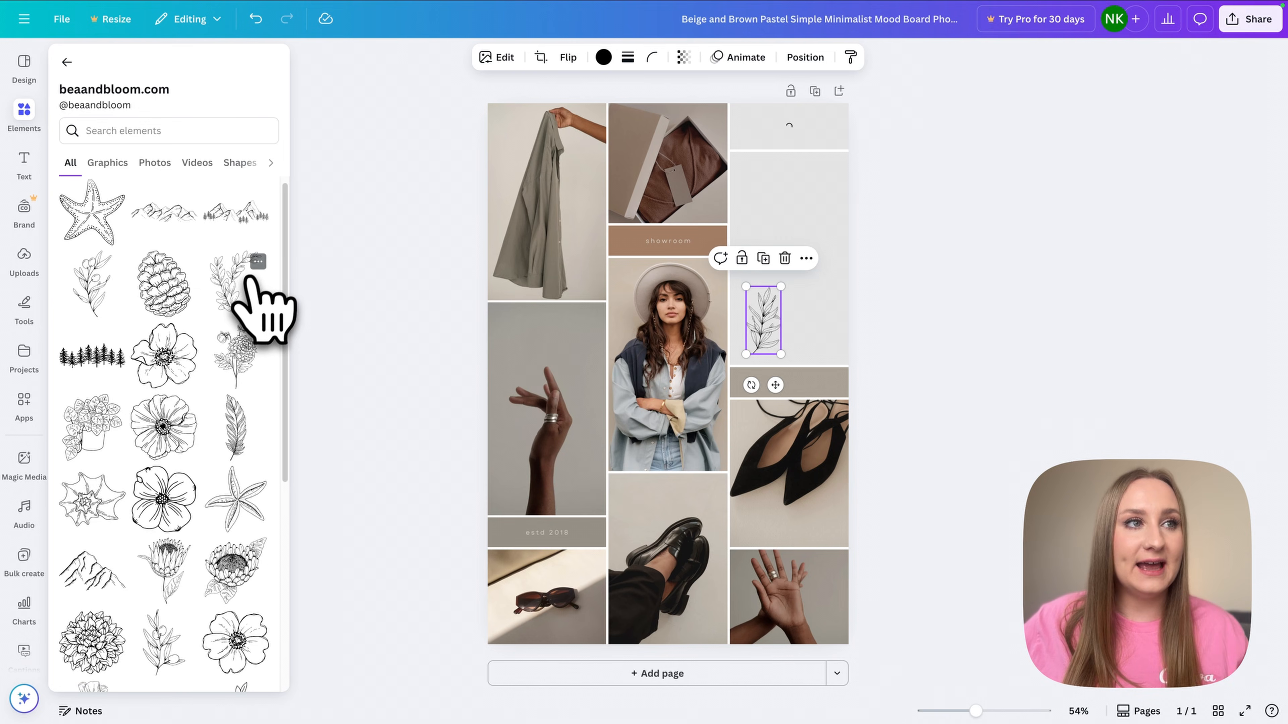
scroll(226, 337, "down", 2)
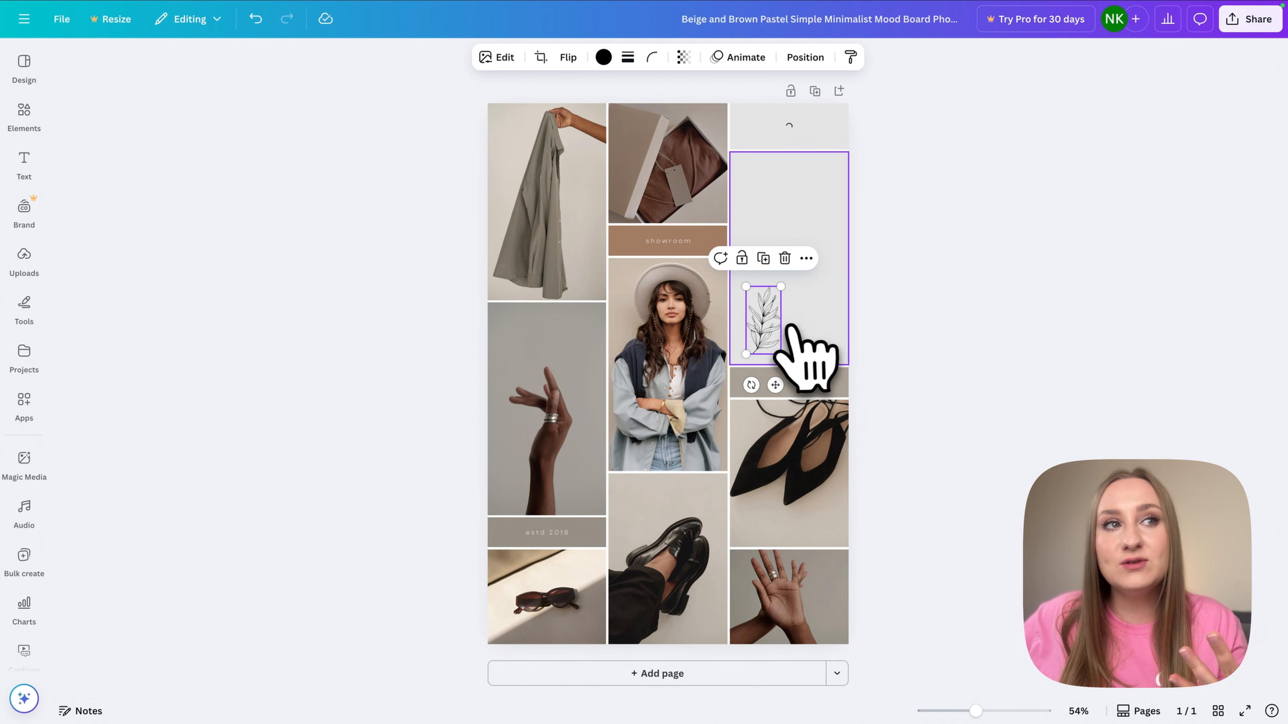
left_click(24, 113)
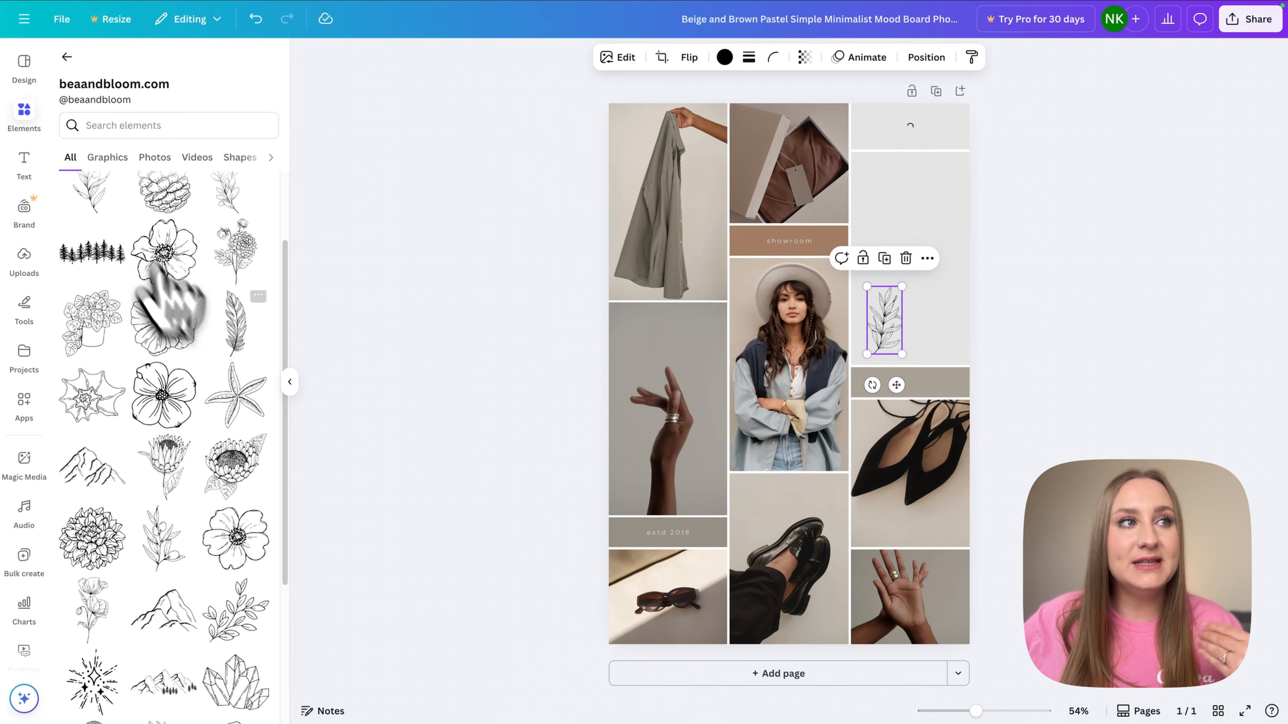
scroll(213, 386, "down", 5)
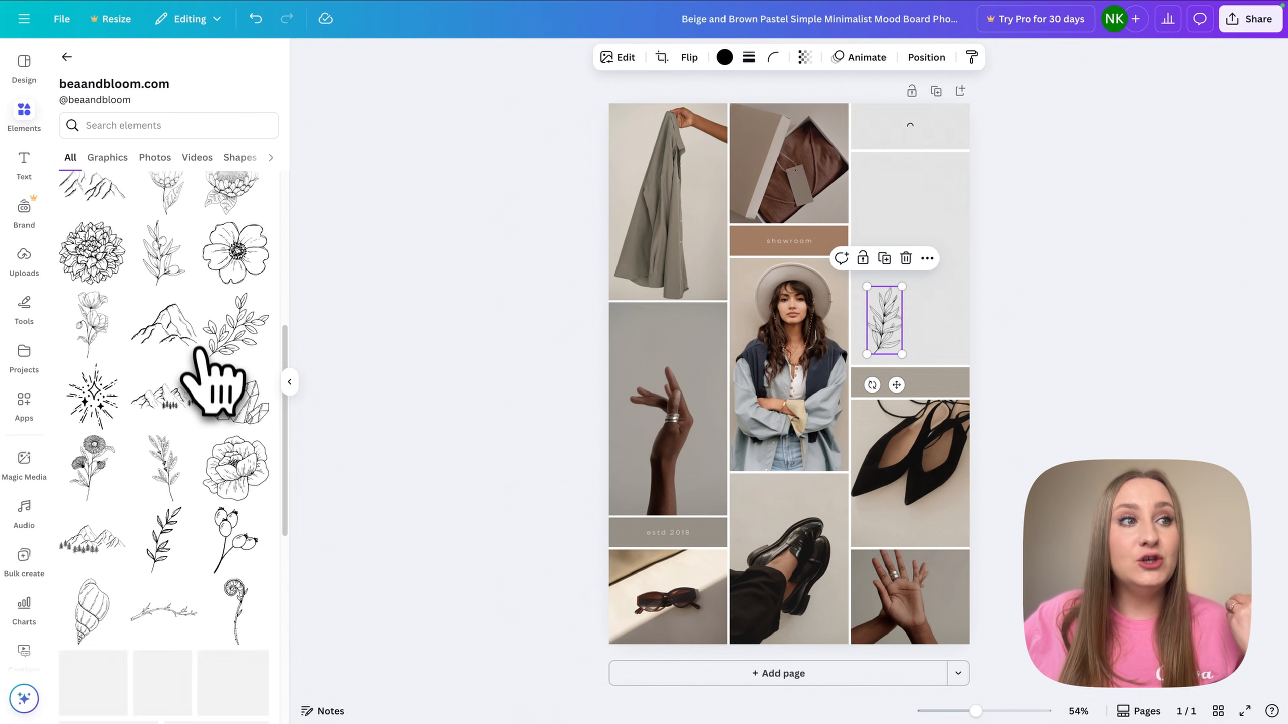
scroll(213, 386, "down", 7)
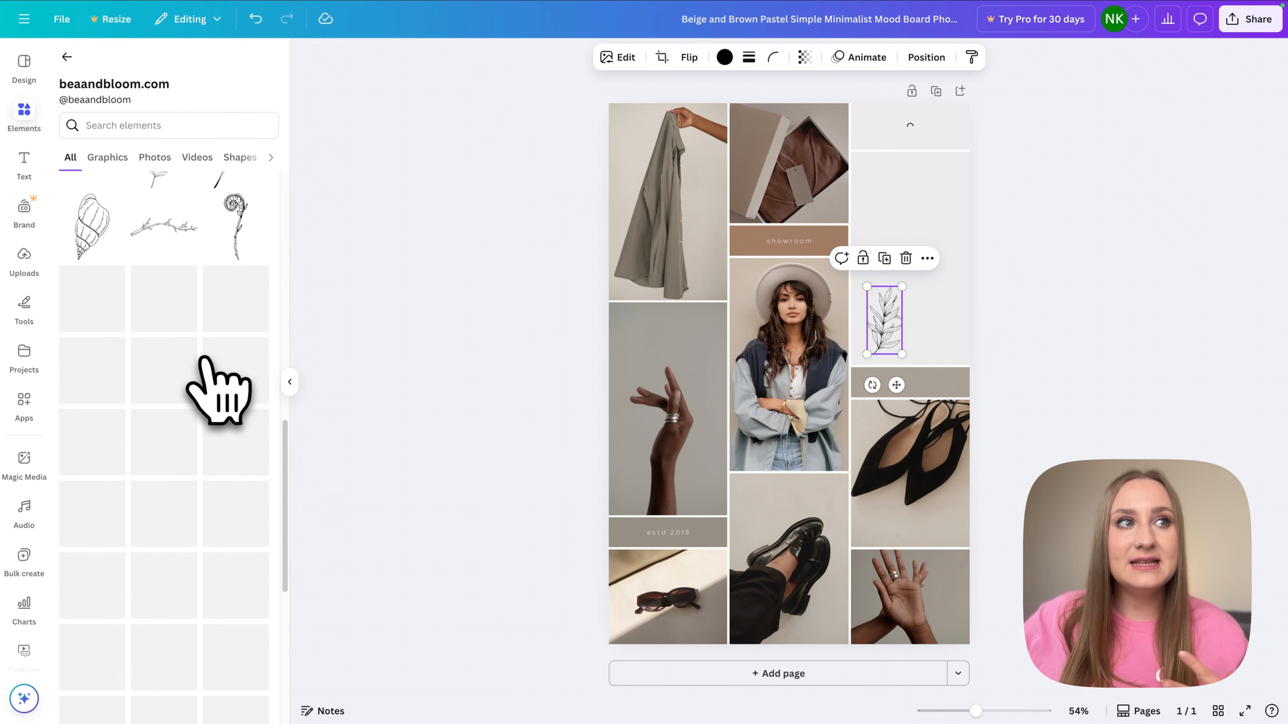
scroll(208, 386, "down", 6)
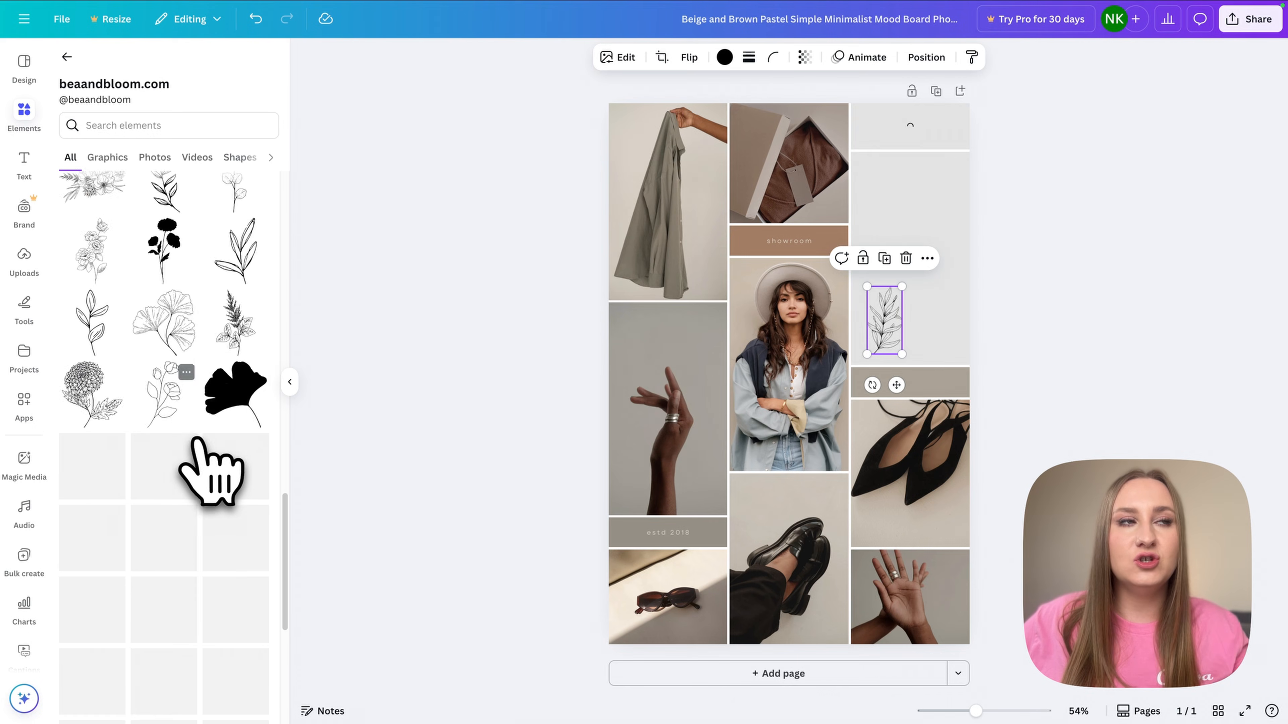
scroll(210, 472, "down", 4)
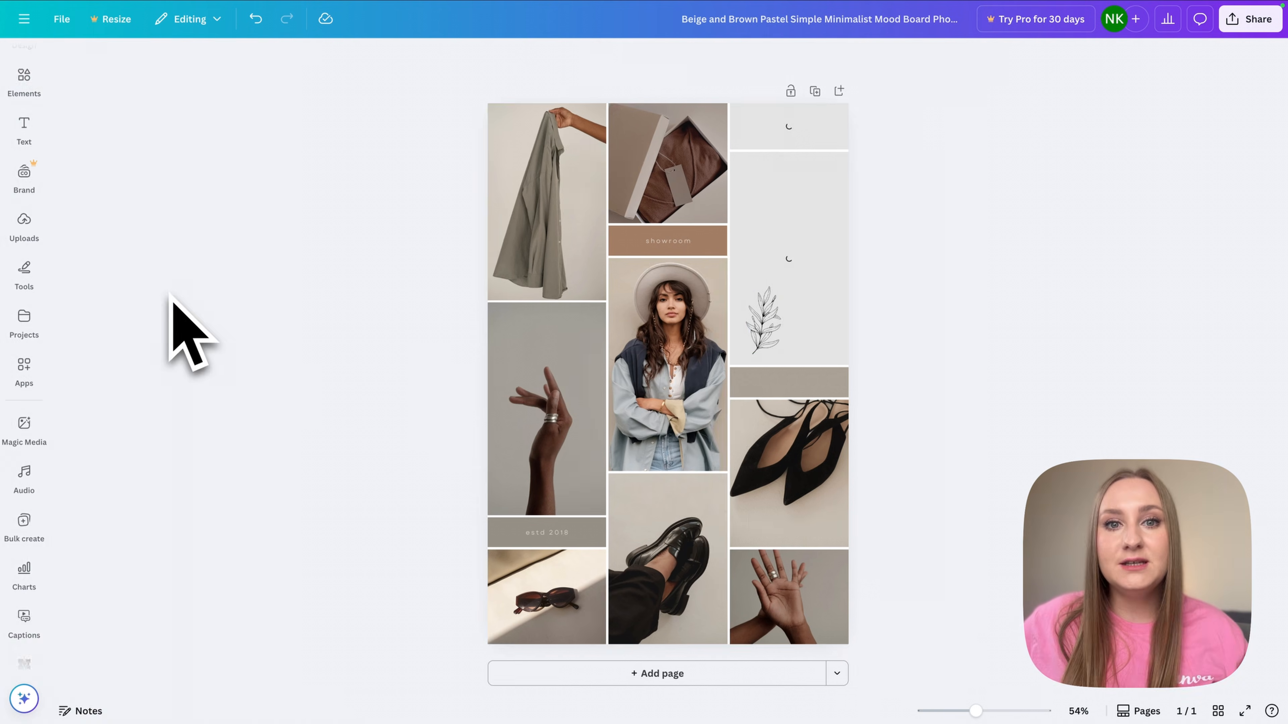
- From the Starred folder, open Sketchify's elements via the Grainy Faux 3D Torus graphic
left_click(39, 334)
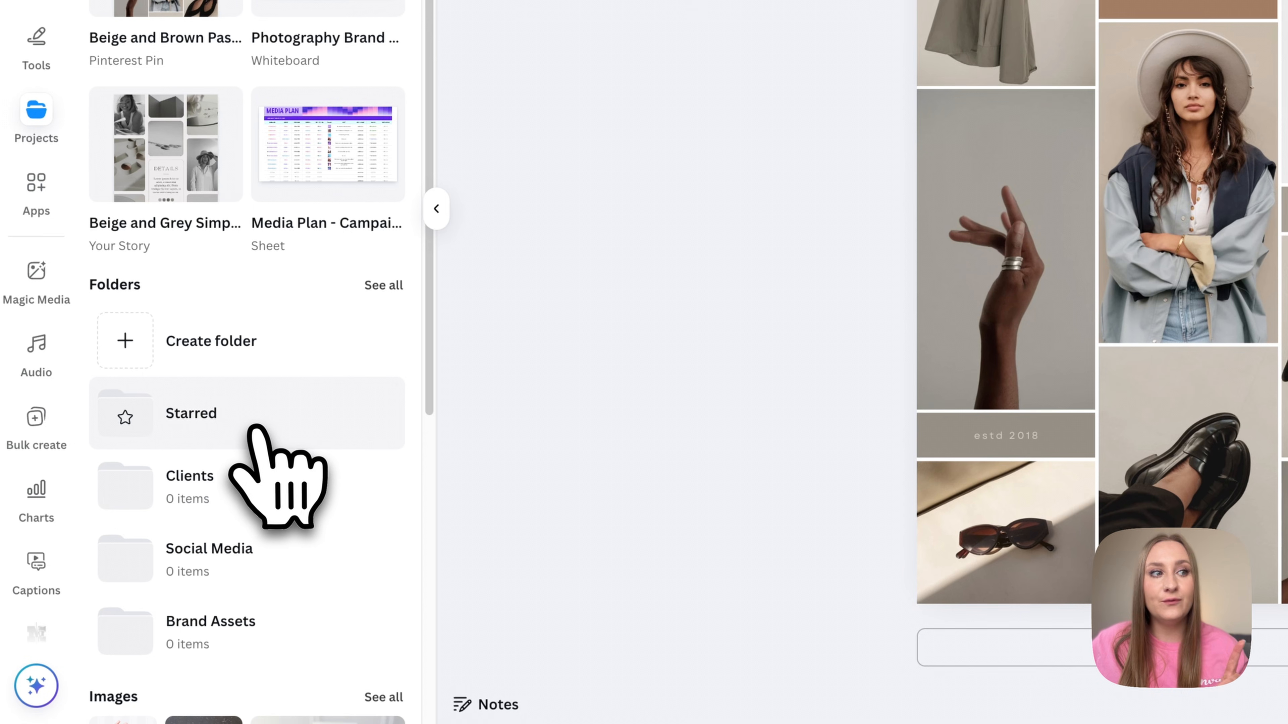
left_click(252, 427)
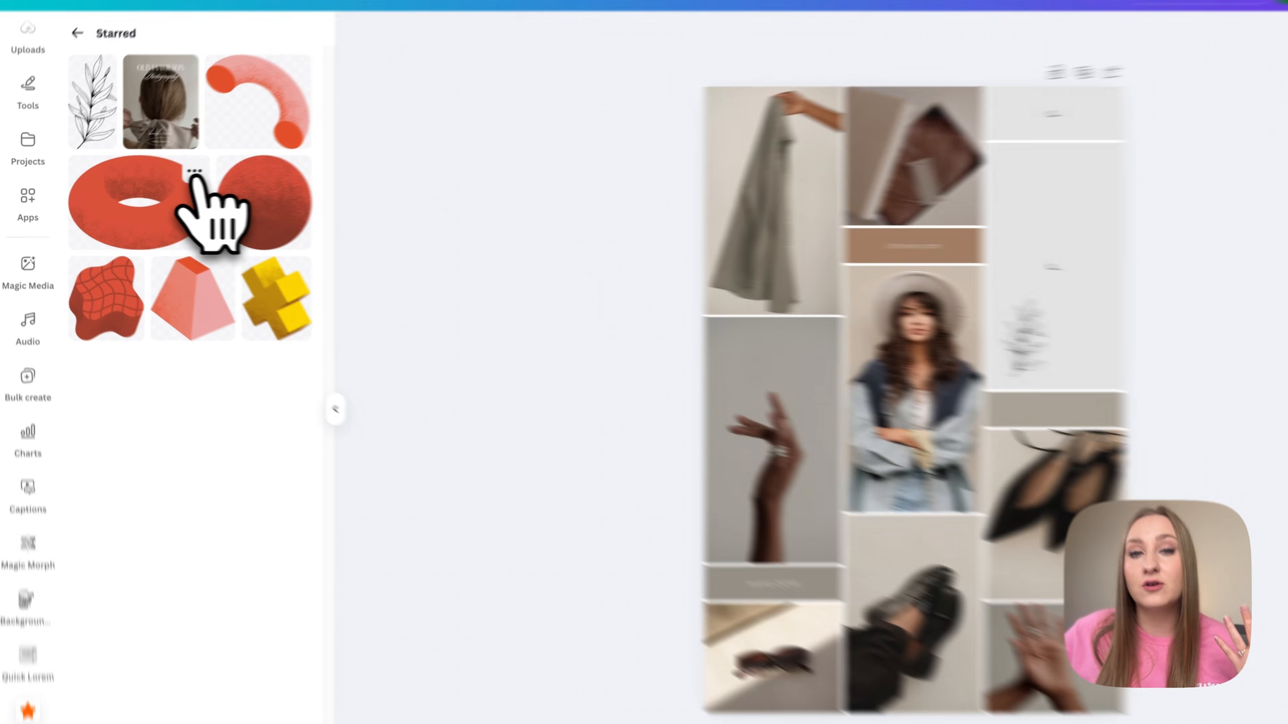
left_click(167, 176)
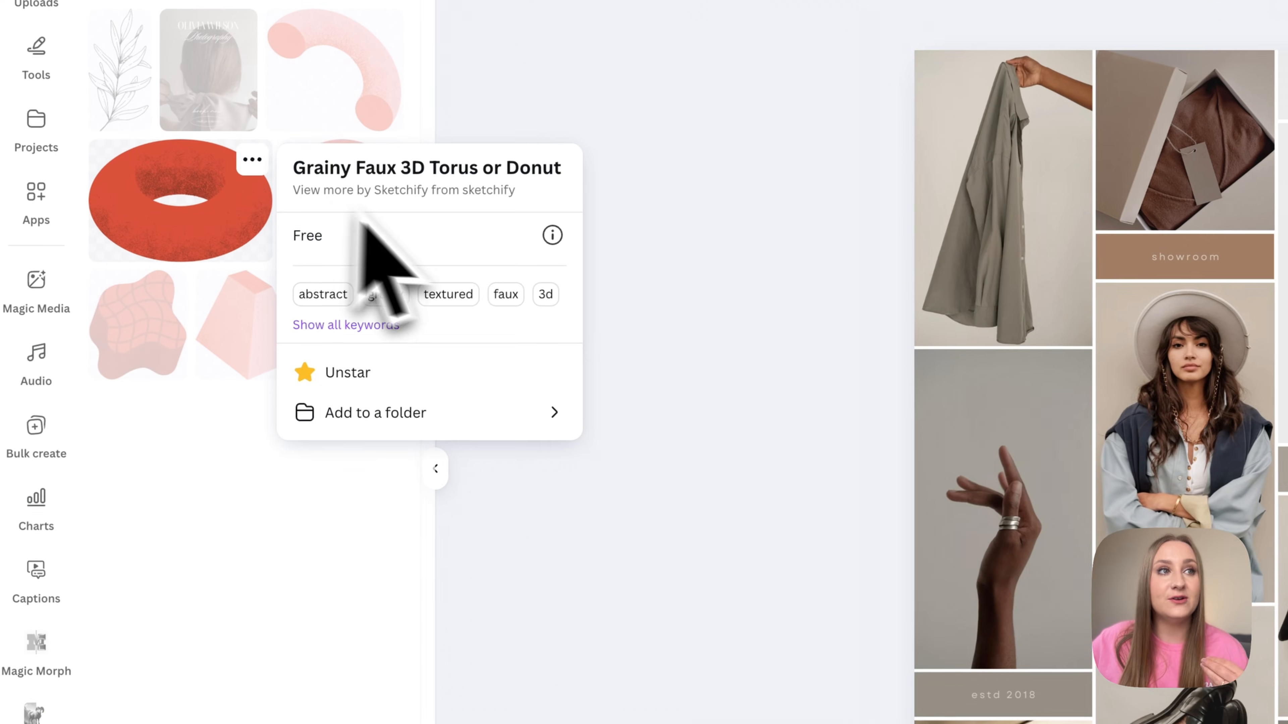
left_click(410, 197)
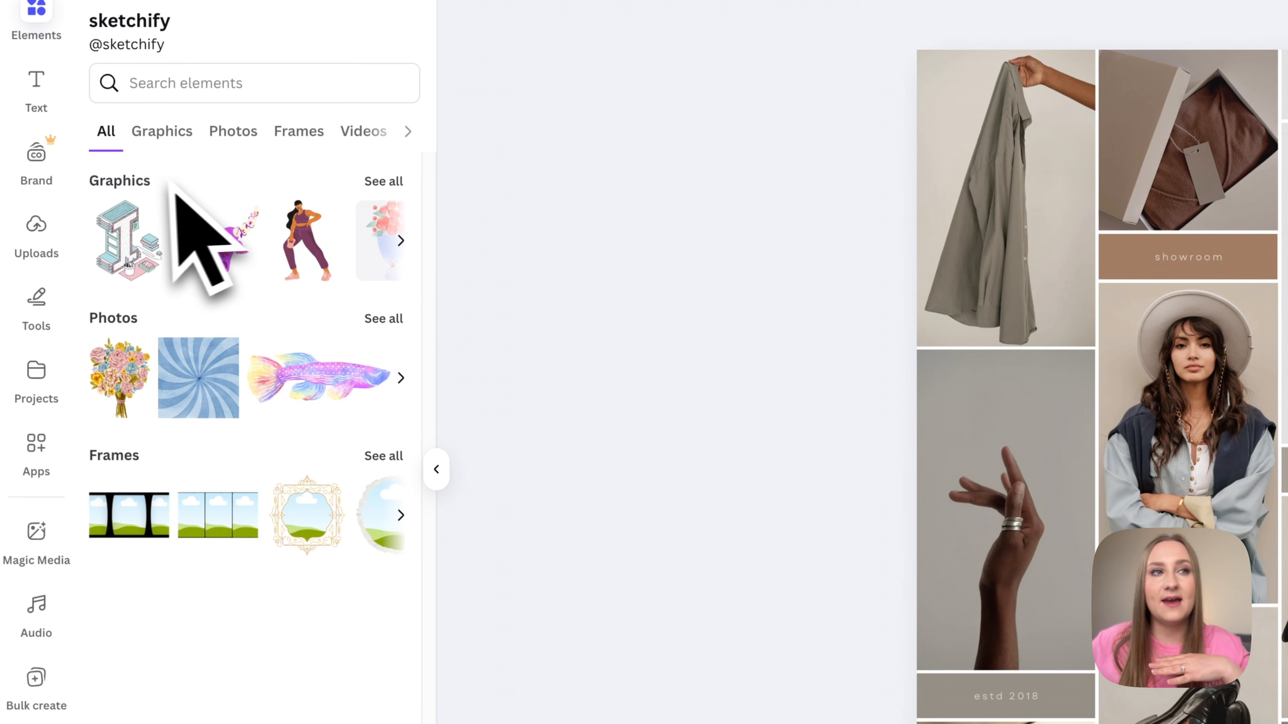
- Filter Sketchify's elements to Graphics, search 'plant', browse the results, then close the panel
left_click(196, 141)
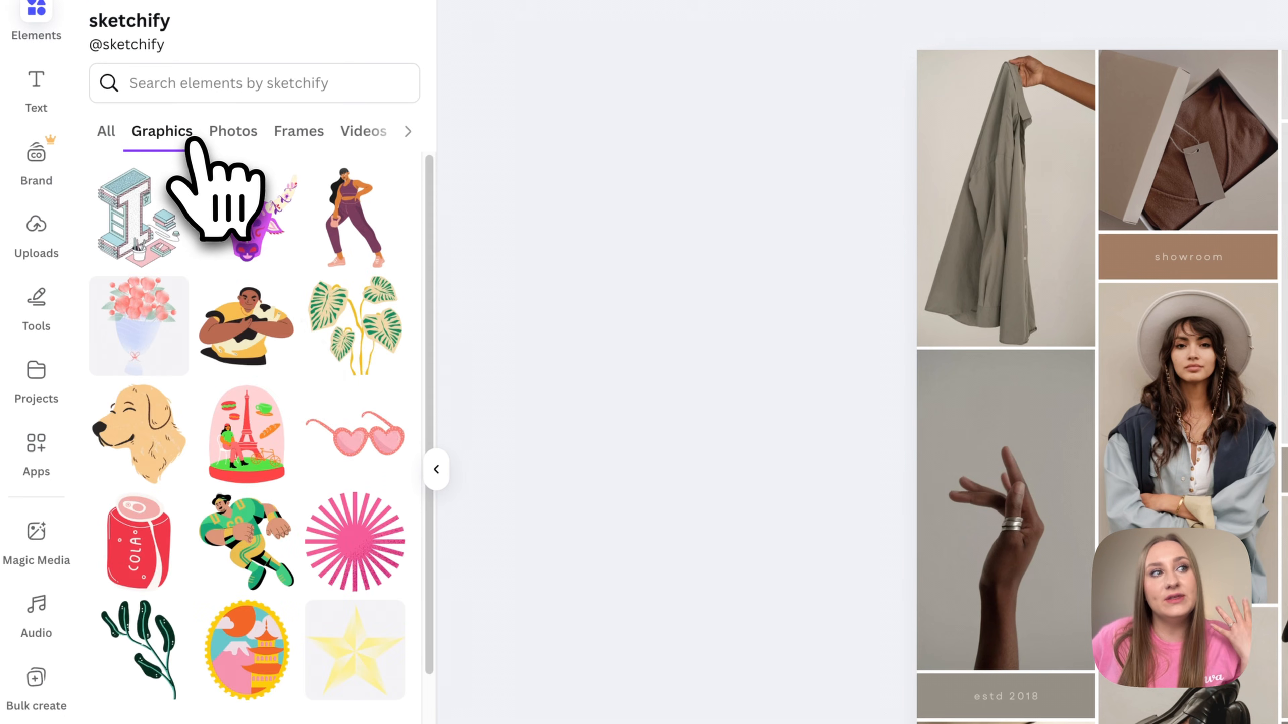
scroll(316, 515, "down", 10)
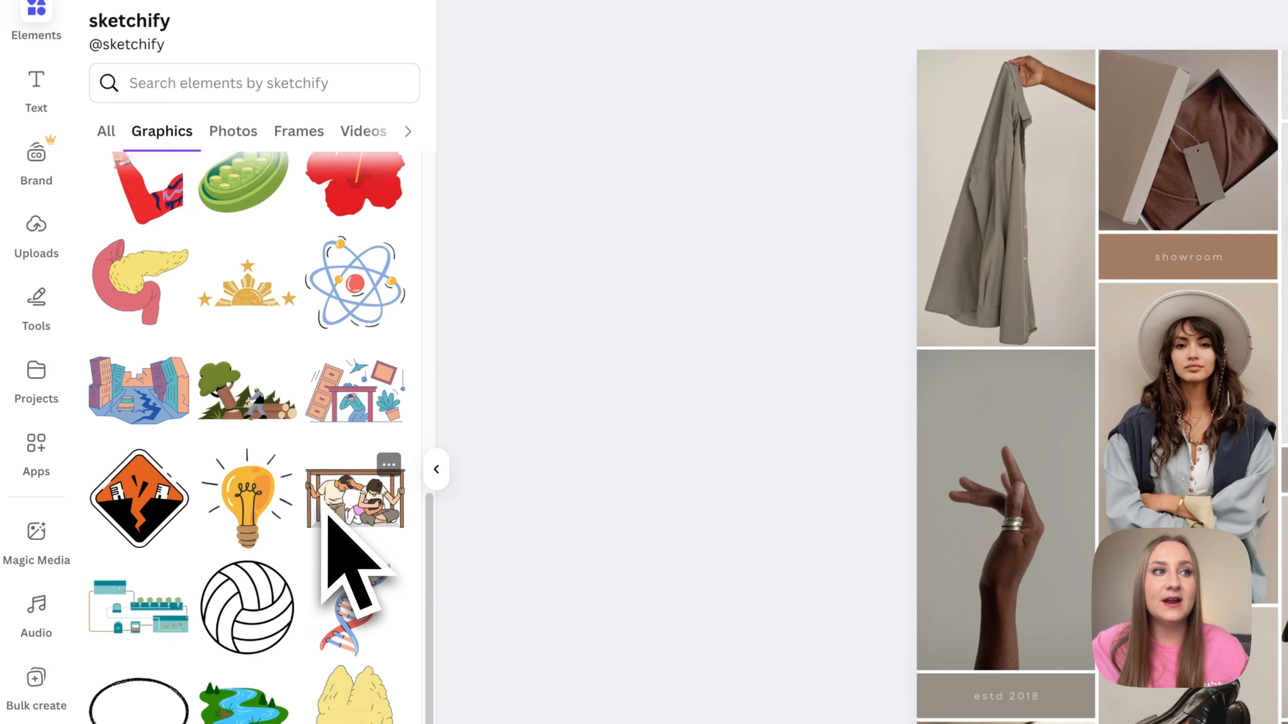
left_click(282, 84)
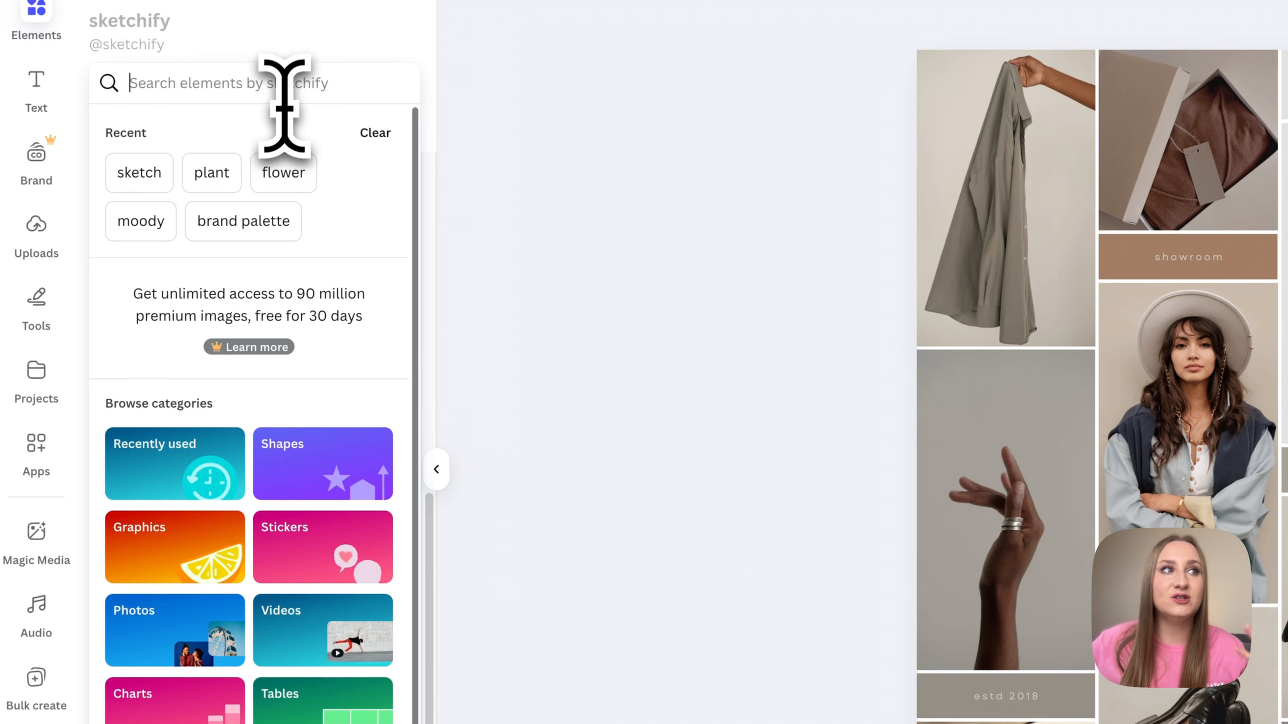
left_click(211, 172)
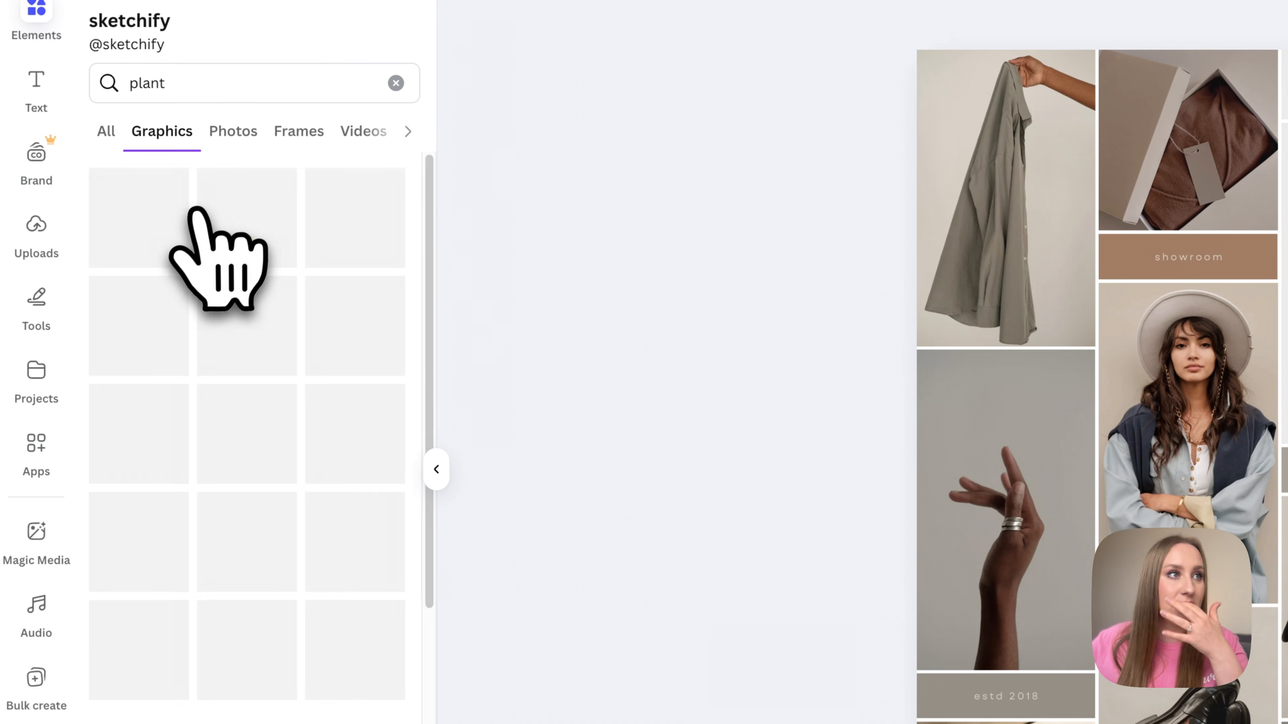
scroll(362, 415, "down", 10)
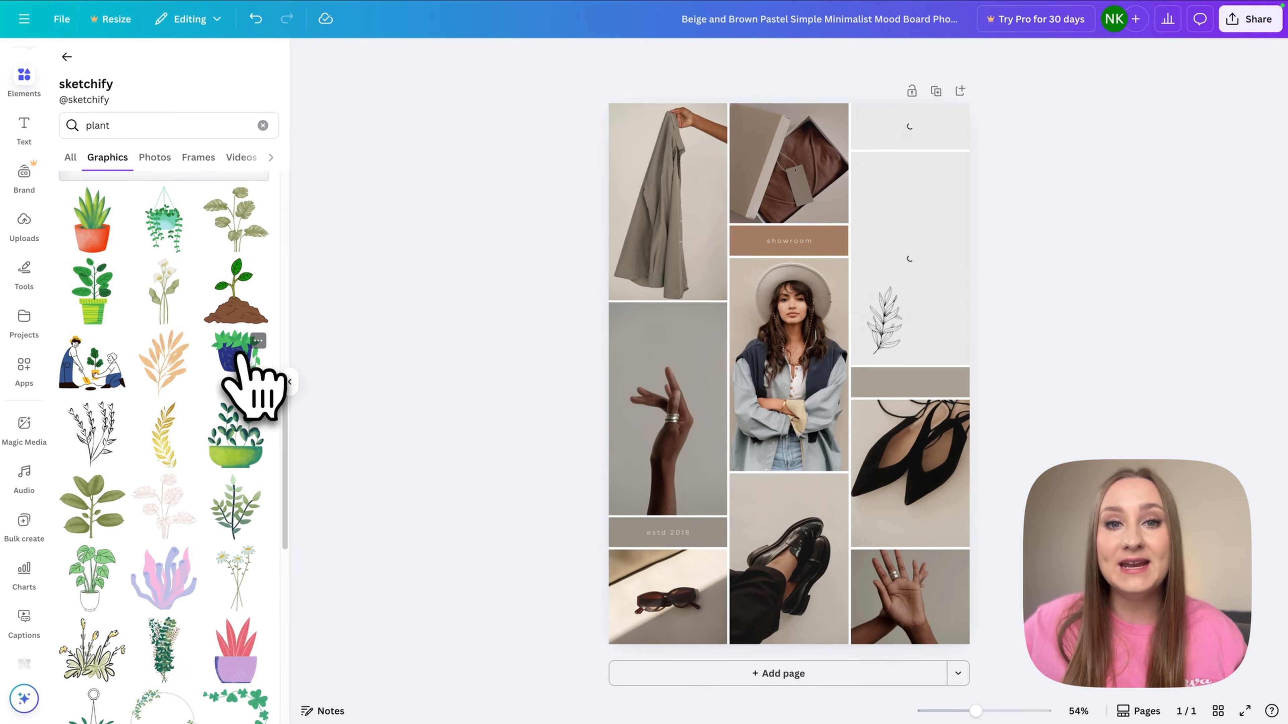
left_click(289, 382)
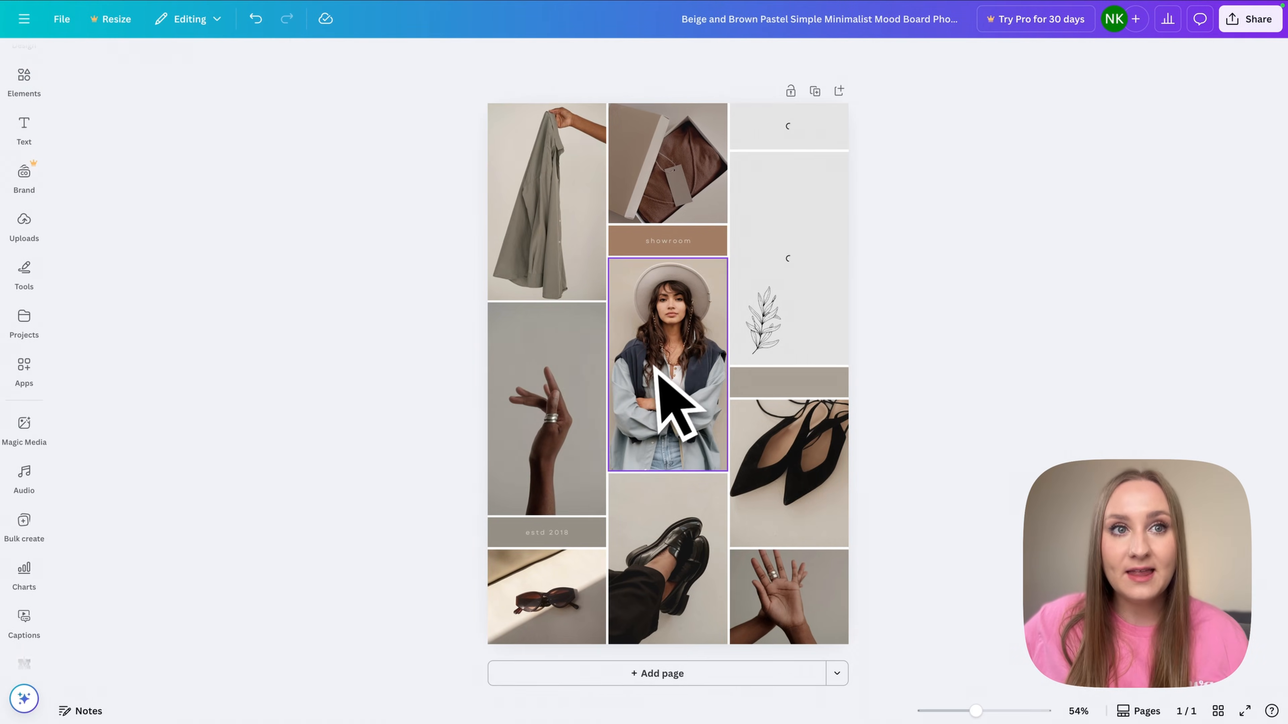
- Open the centre woman photo's collection and drop the hat-wearing woman with black bag into the top-left frame
left_click(670, 355)
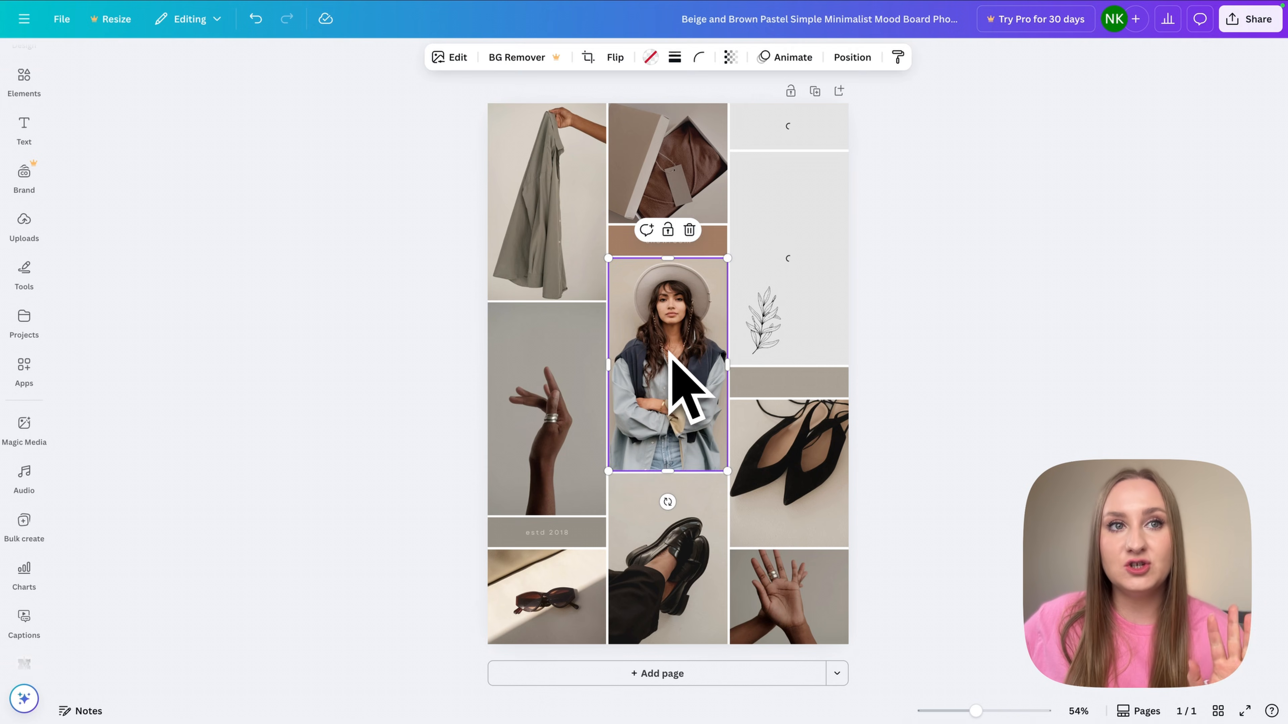
right_click(671, 355)
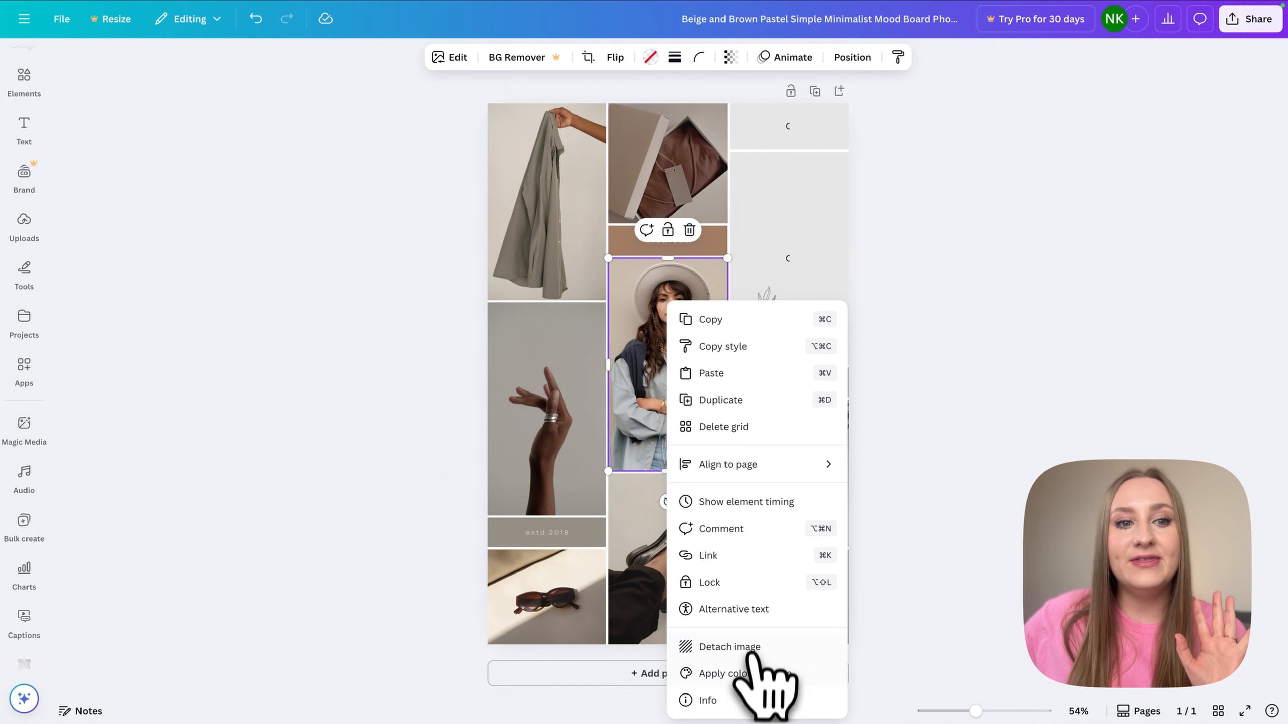
left_click(750, 705)
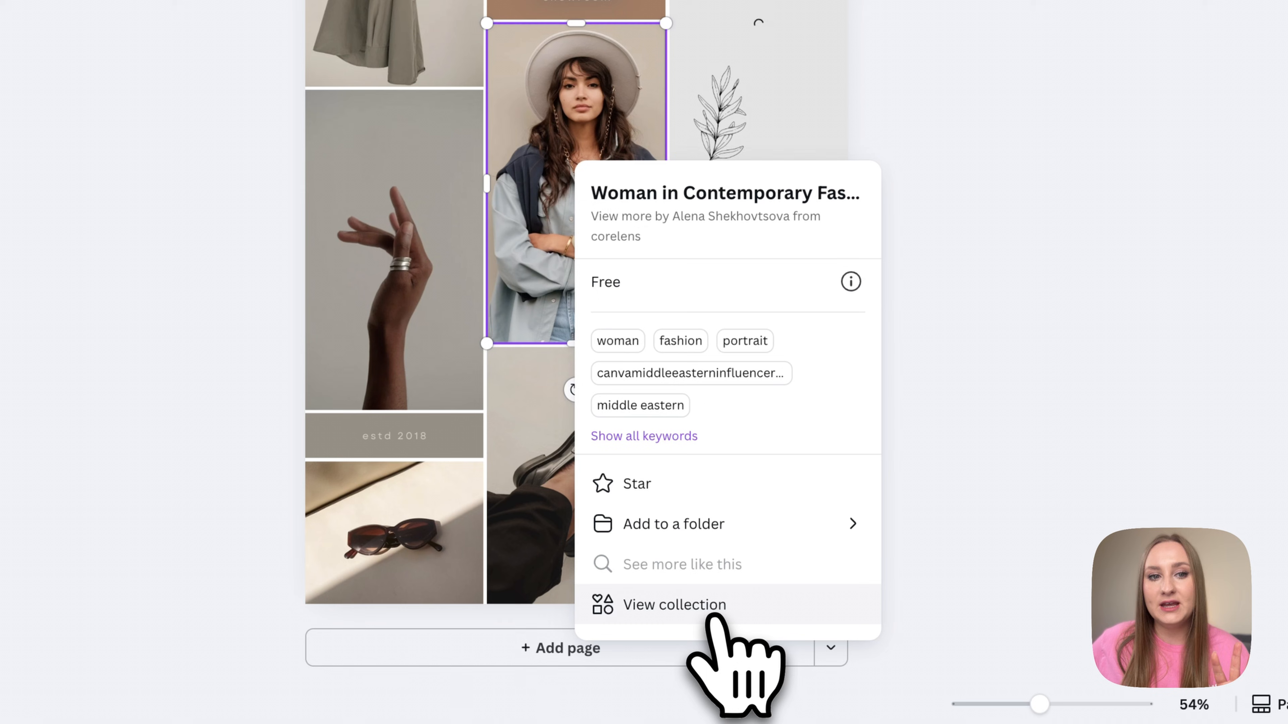
left_click(712, 615)
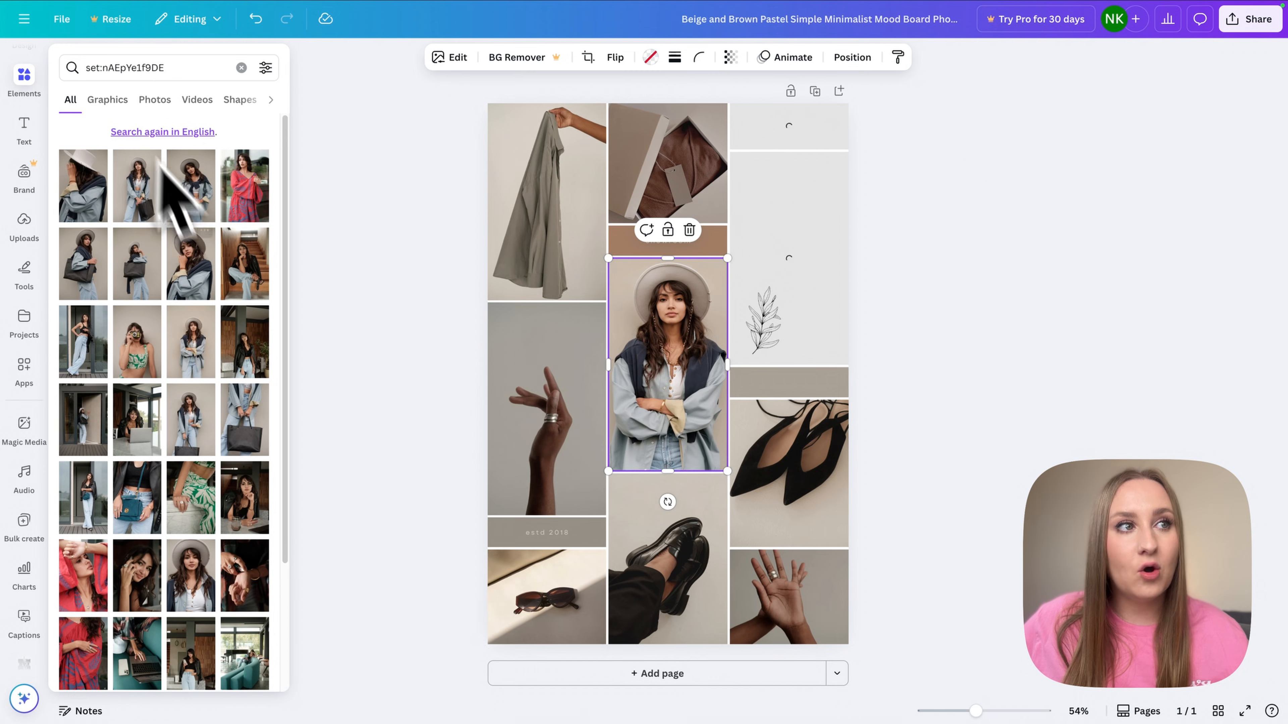
scroll(213, 299, "down", 2)
scroll(211, 278, "down", 3)
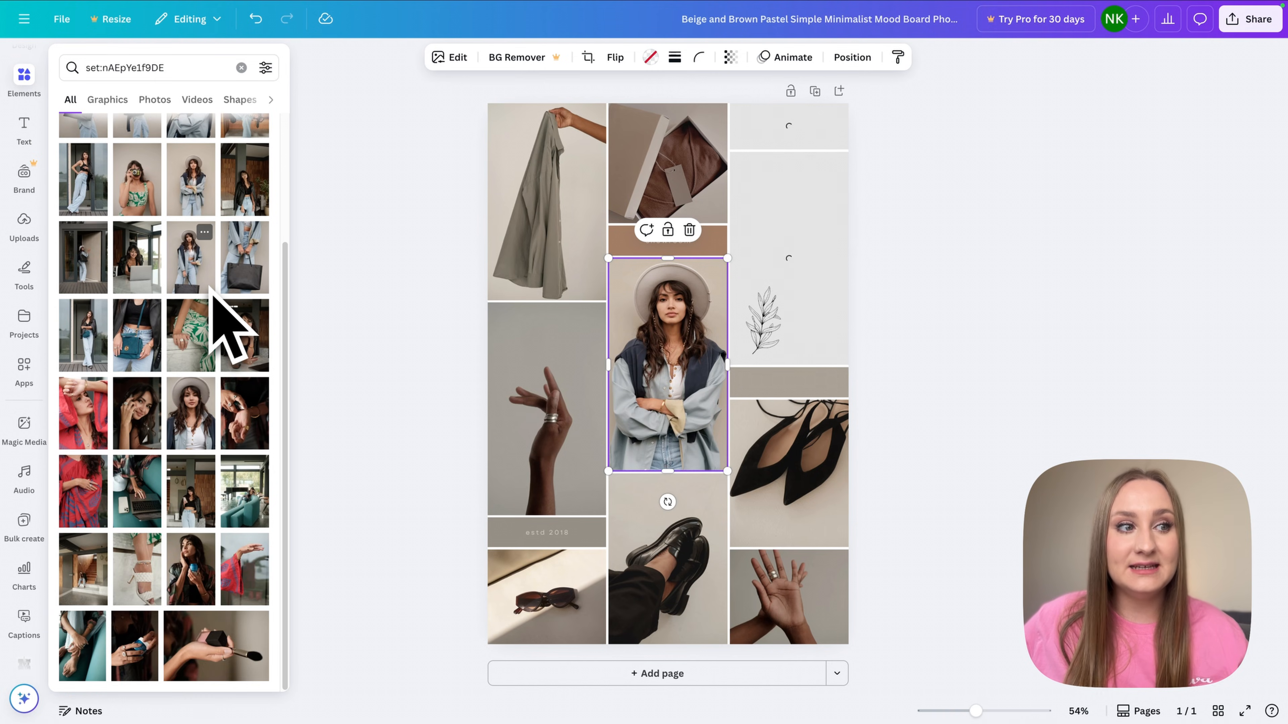
scroll(214, 386, "up", 3)
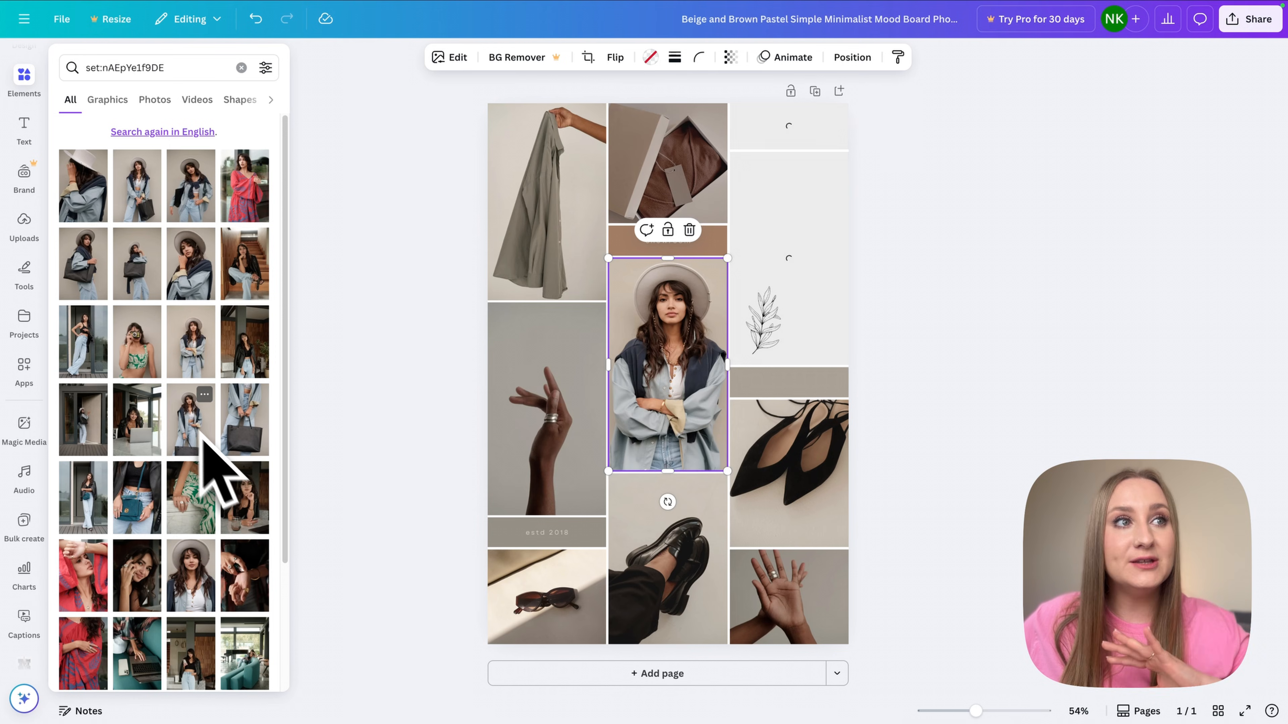
scroll(200, 350, "down", 1)
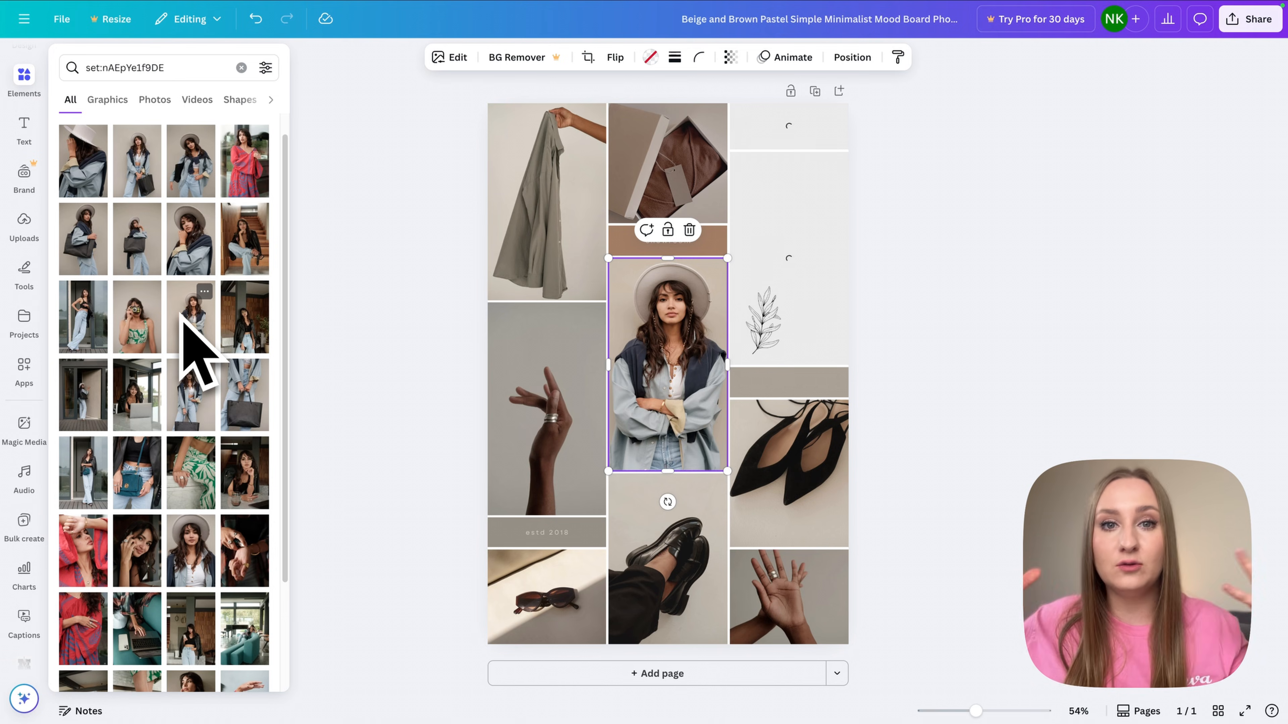
left_click_drag(132, 236, 543, 209)
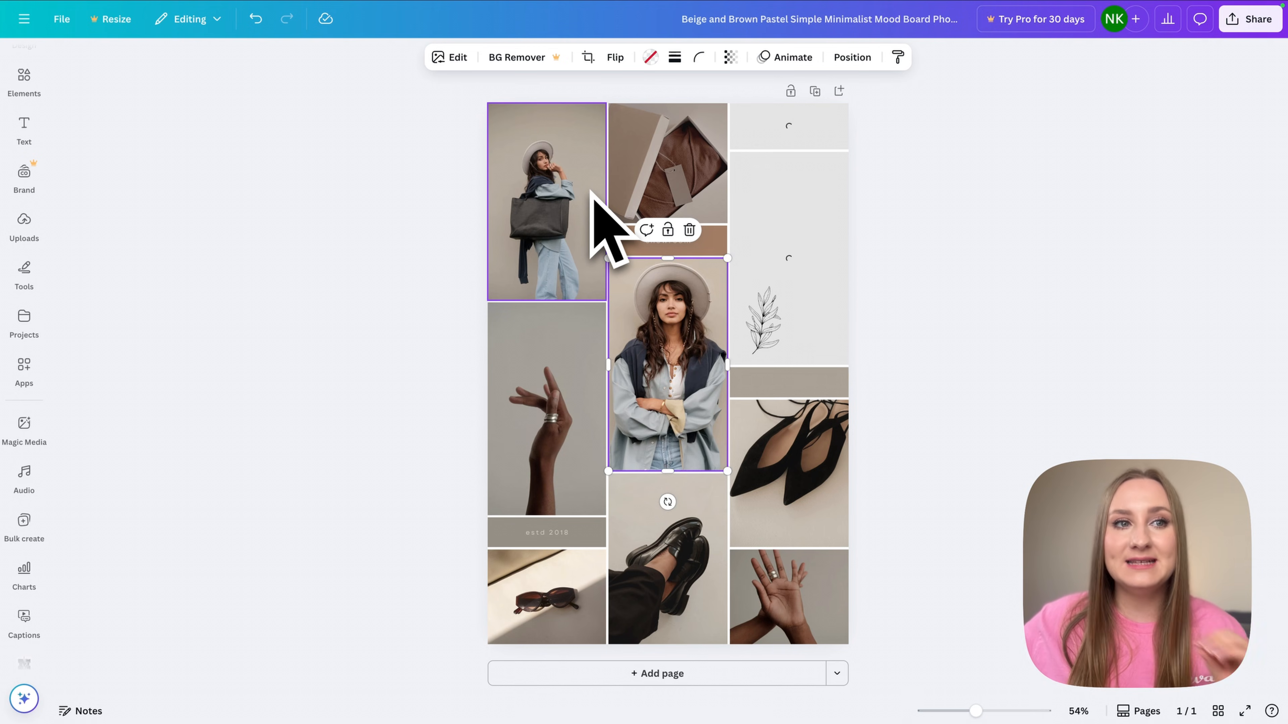
- Open corelens's elements from the Hand with Jewelry photo's Info details
right_click(512, 416)
left_click(404, 404)
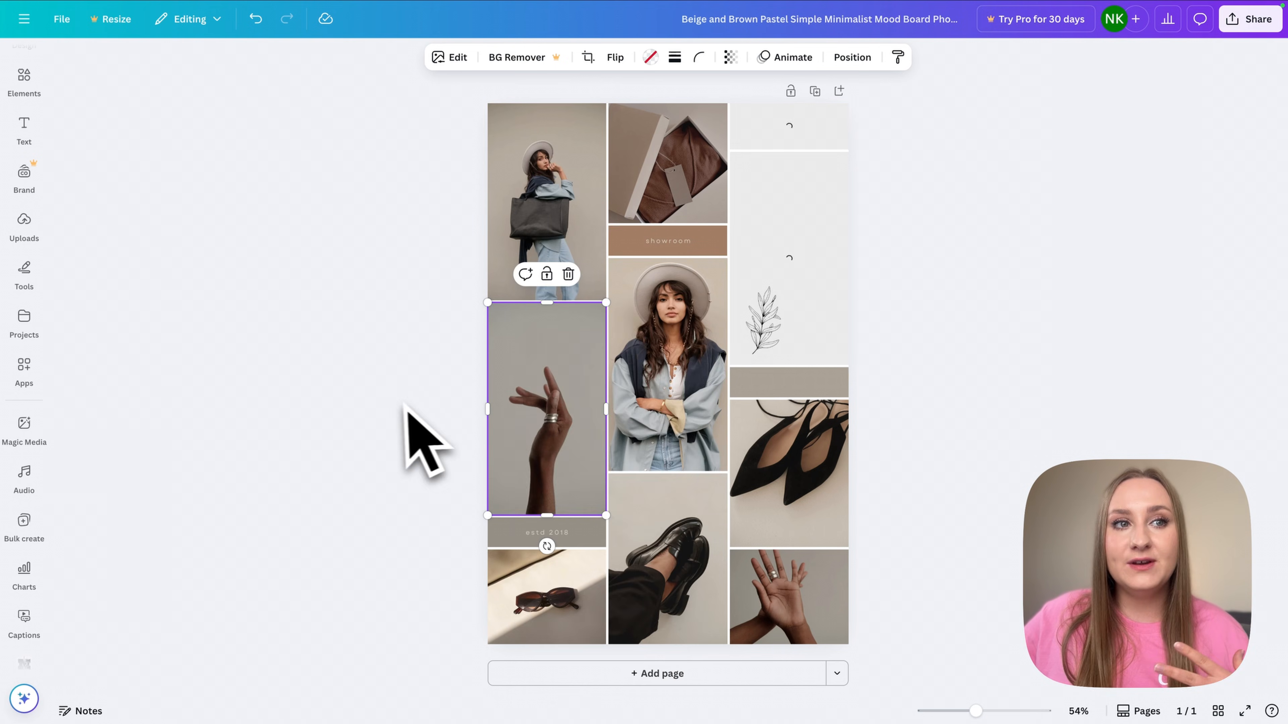
left_click(368, 438)
right_click(521, 422)
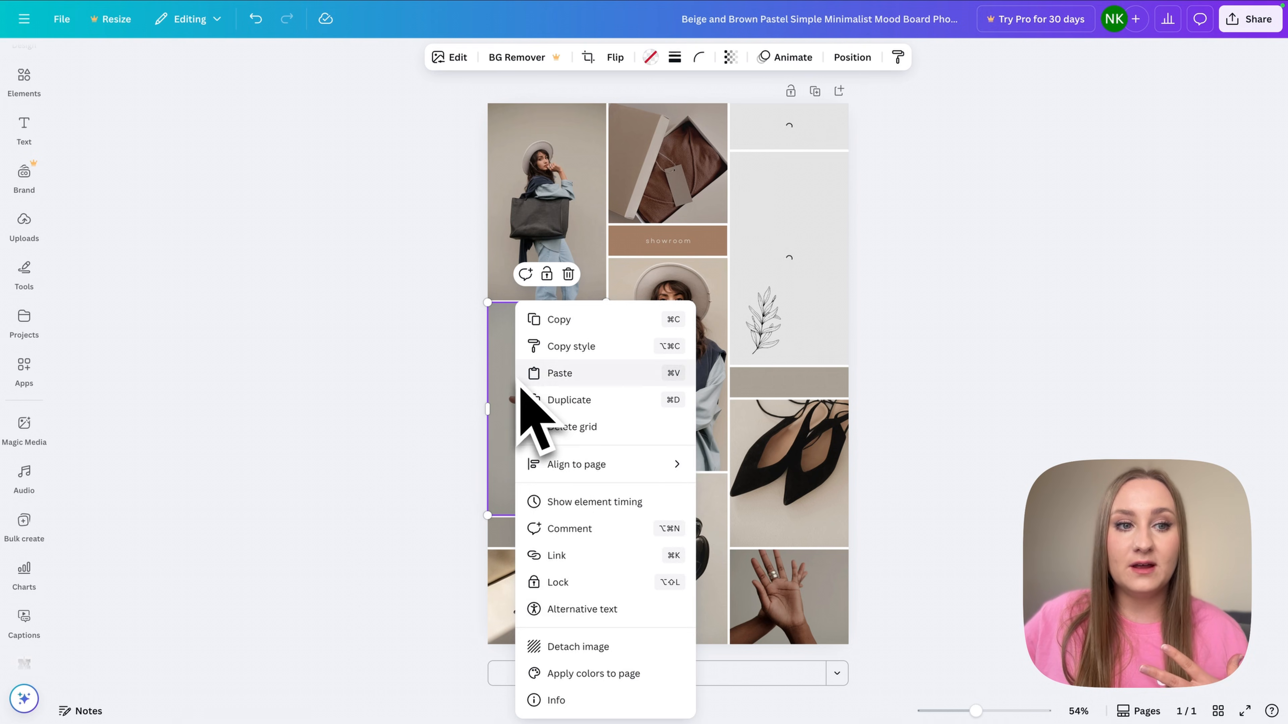
left_click(558, 700)
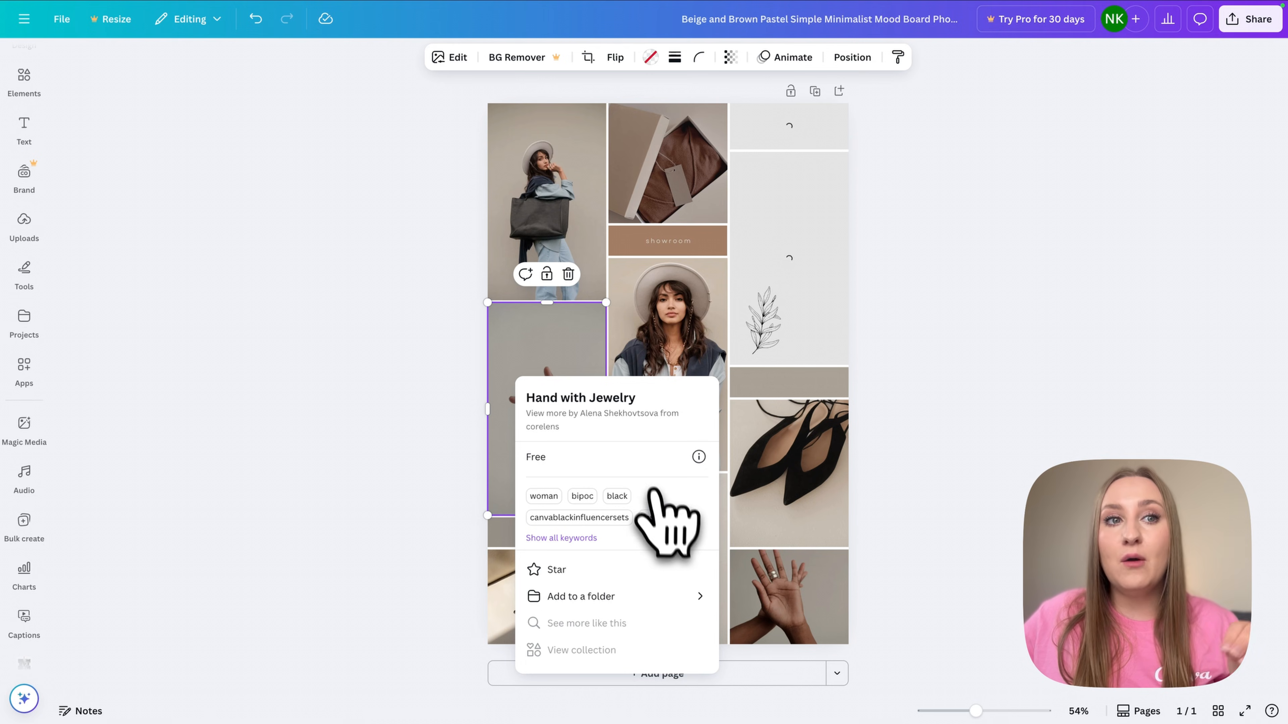
left_click(627, 417)
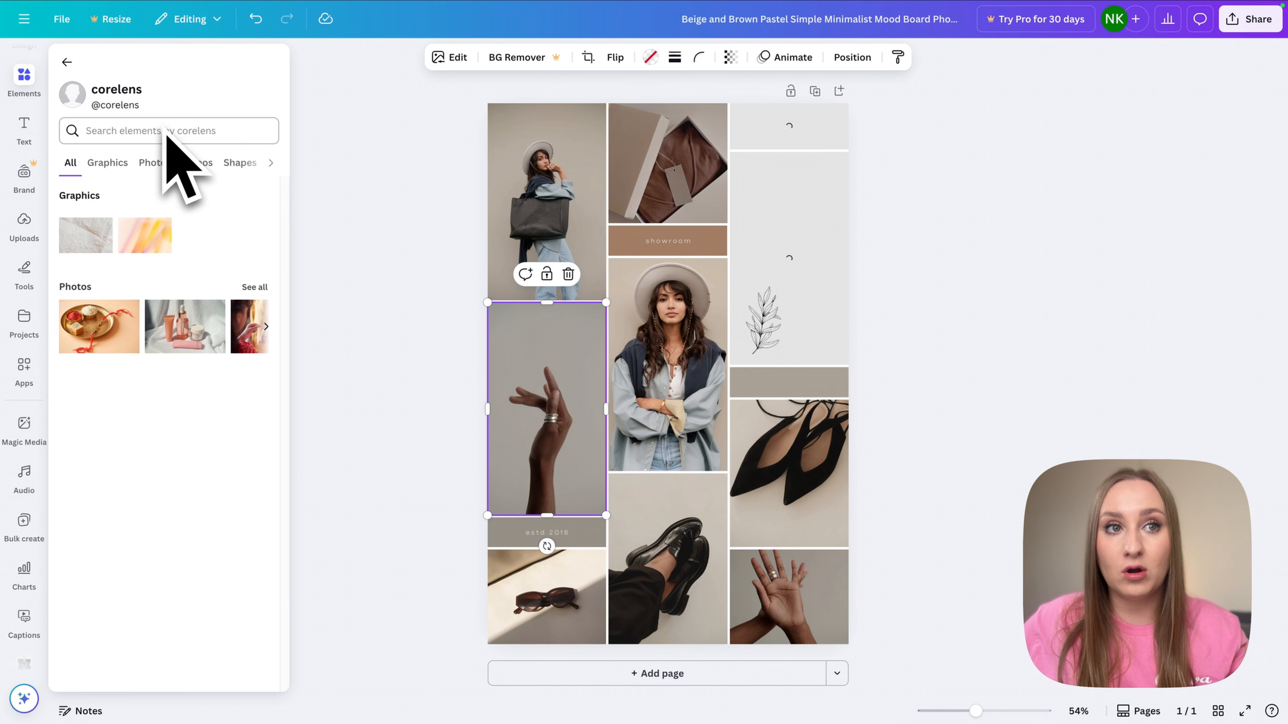
- Reopen the hand photo's Info details and go to corelens's elements
right_click(540, 411)
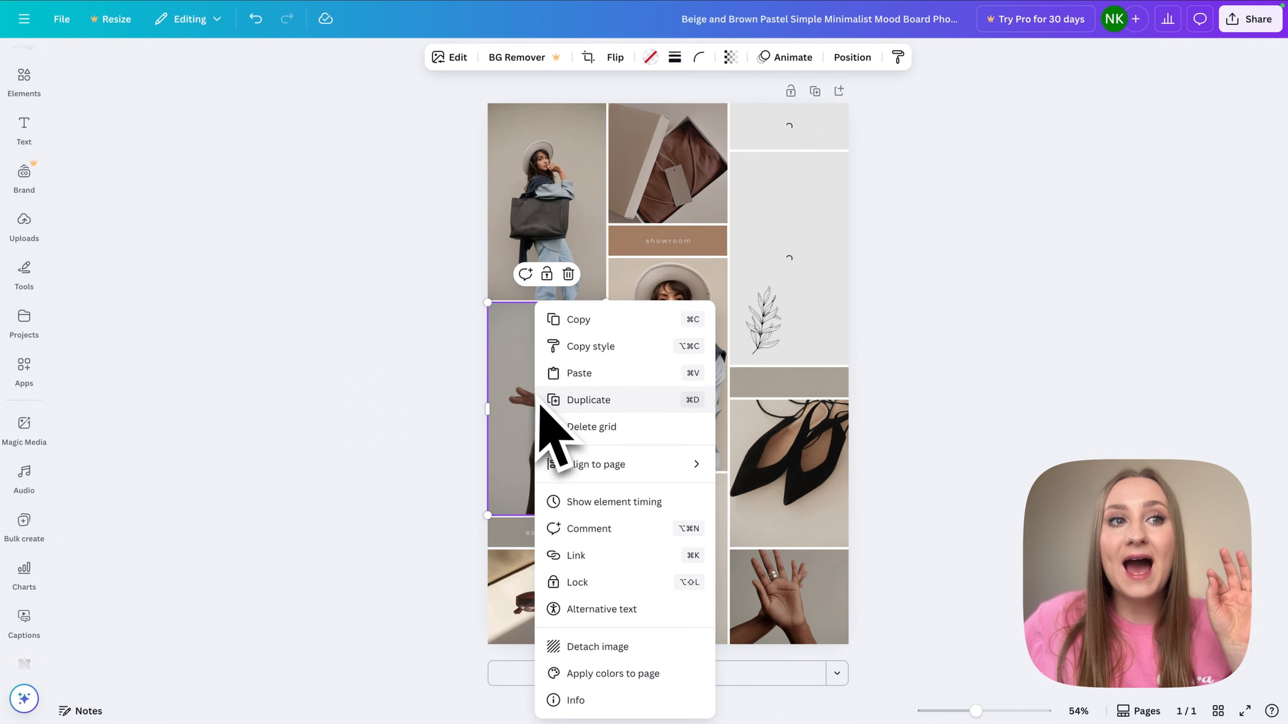
left_click(621, 705)
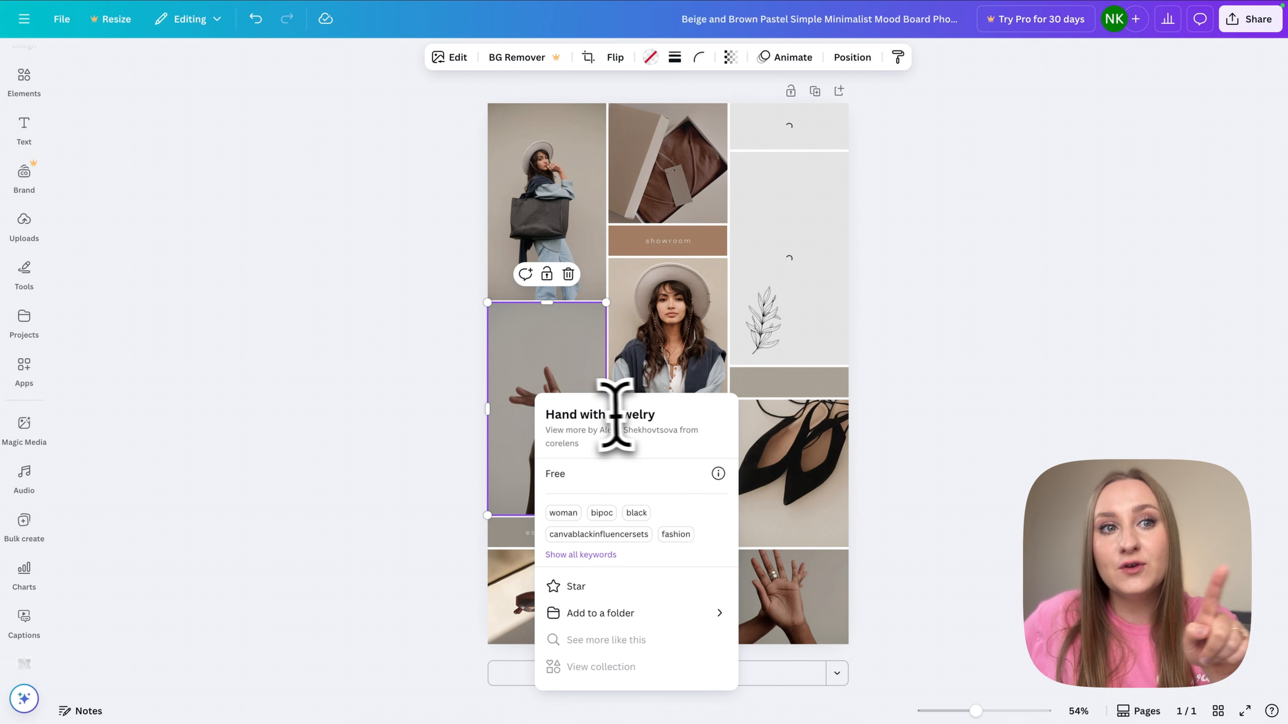
left_click(417, 446)
right_click(517, 429)
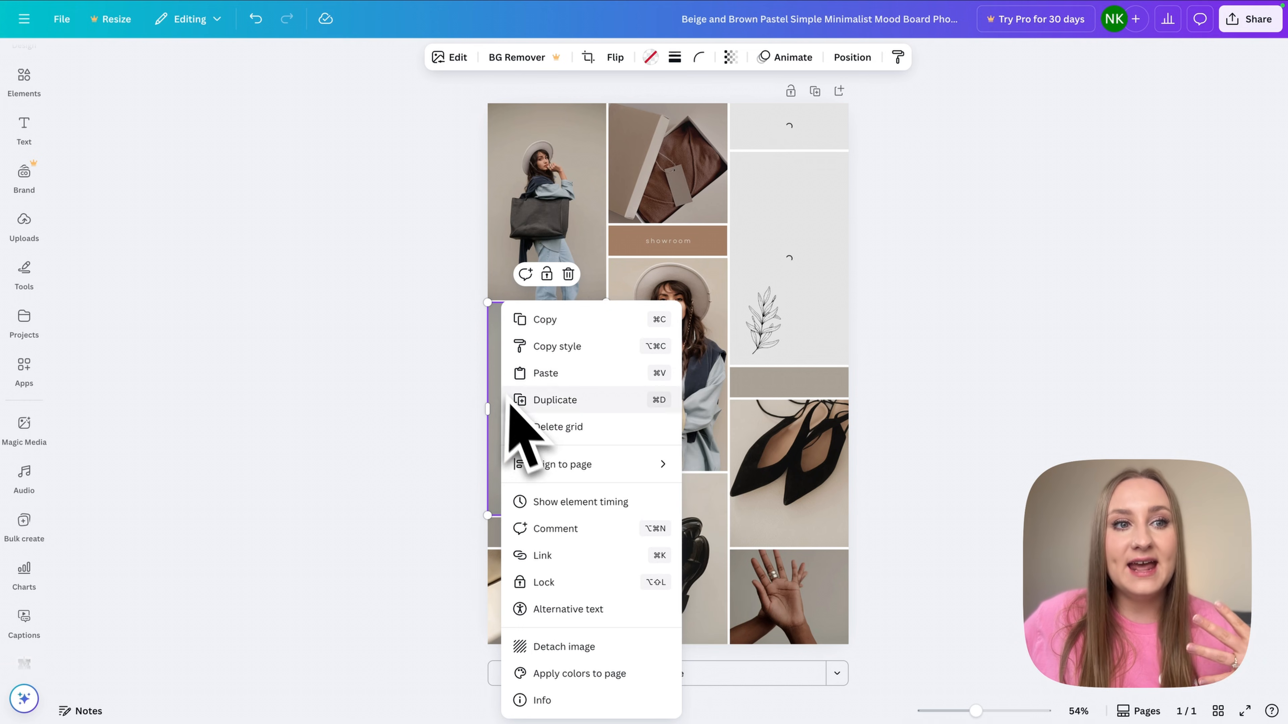
left_click(575, 702)
left_click(608, 428)
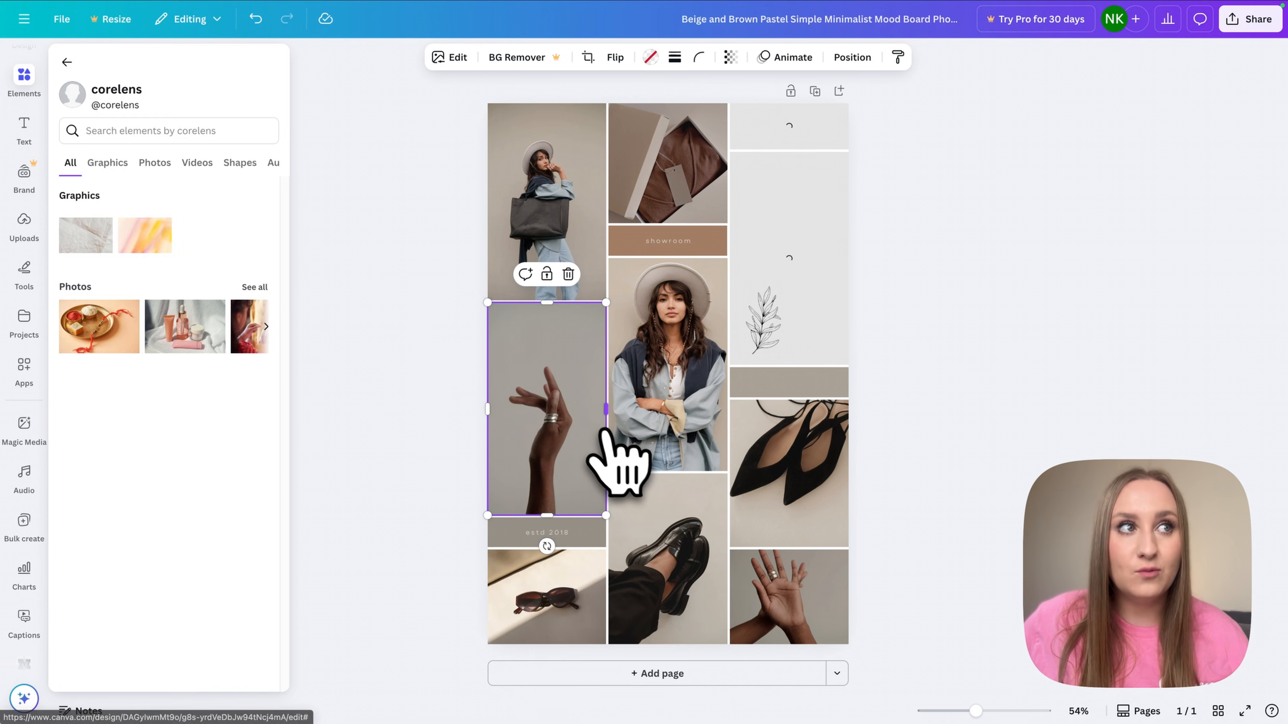
- Search corelens's elements for 'Hand with Jewelry' and open more by that photo's creator
left_click(175, 133)
type("Hand with Jewelry")
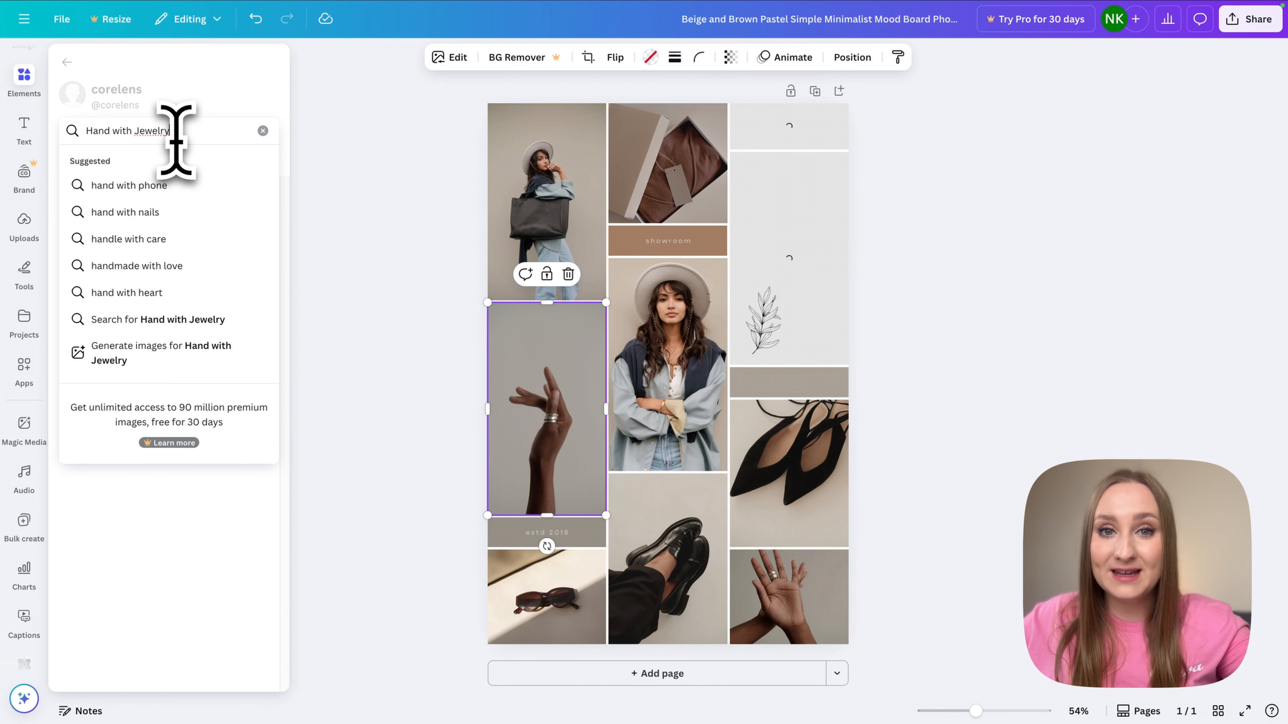
key("Return")
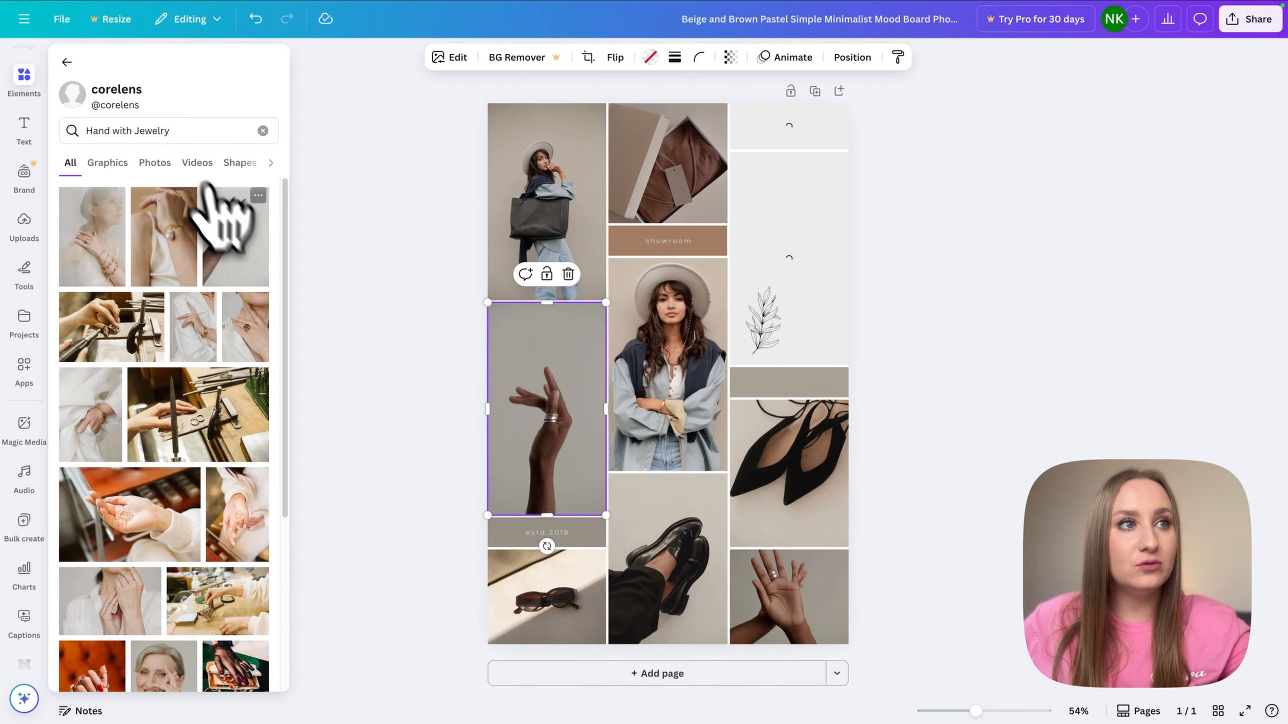
left_click(258, 198)
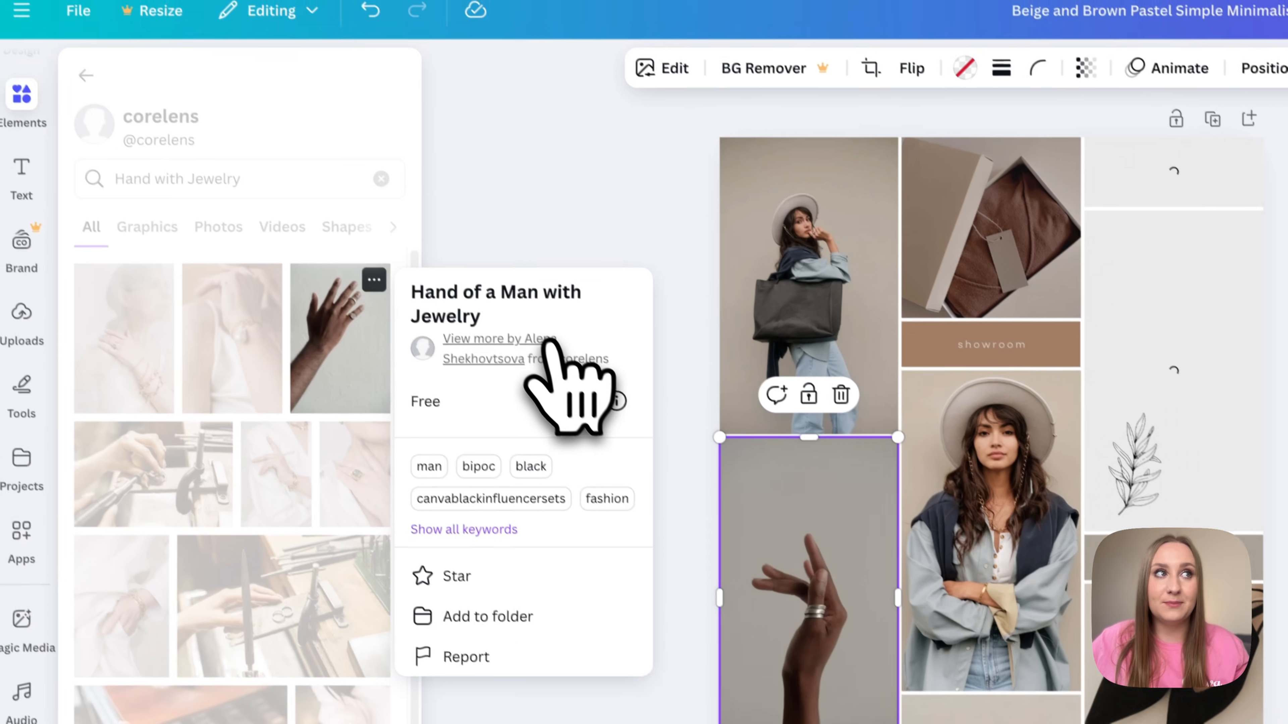
left_click(507, 294)
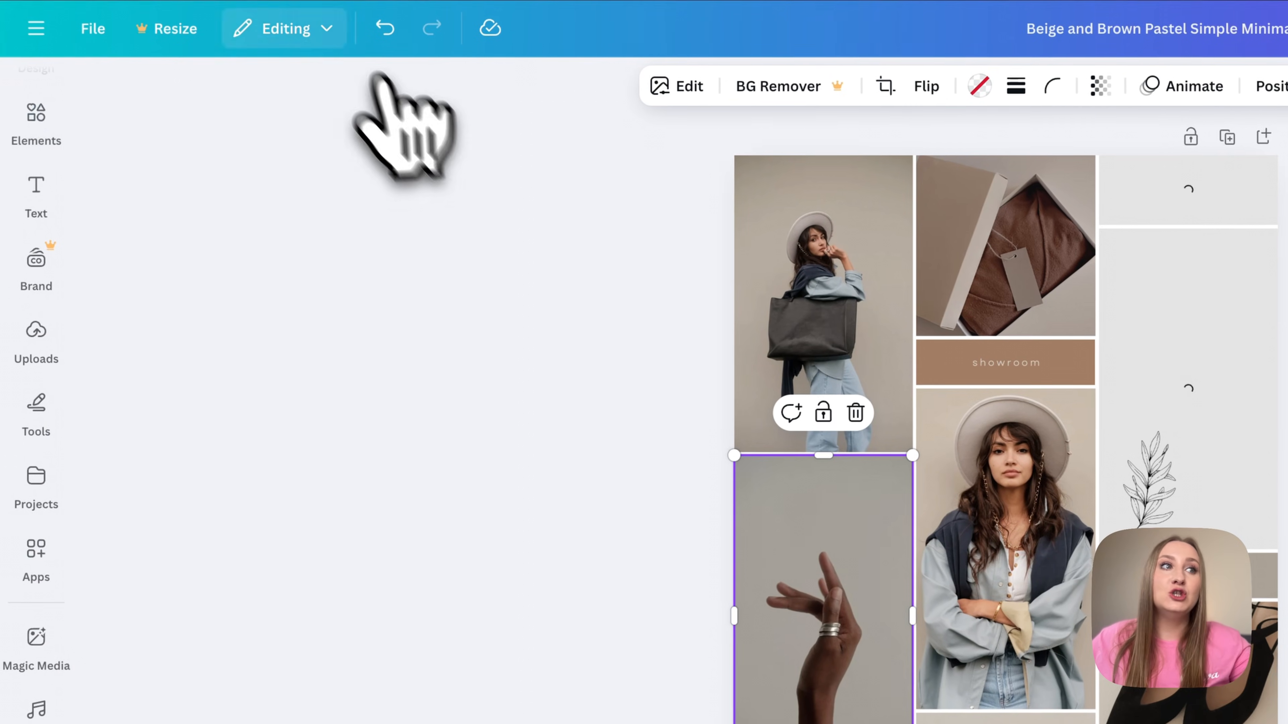
- Browse the creator's full collection and star the Woman in Casual Dress Shirt and Black Purse photo
left_click(36, 119)
scroll(305, 355, "down", 5)
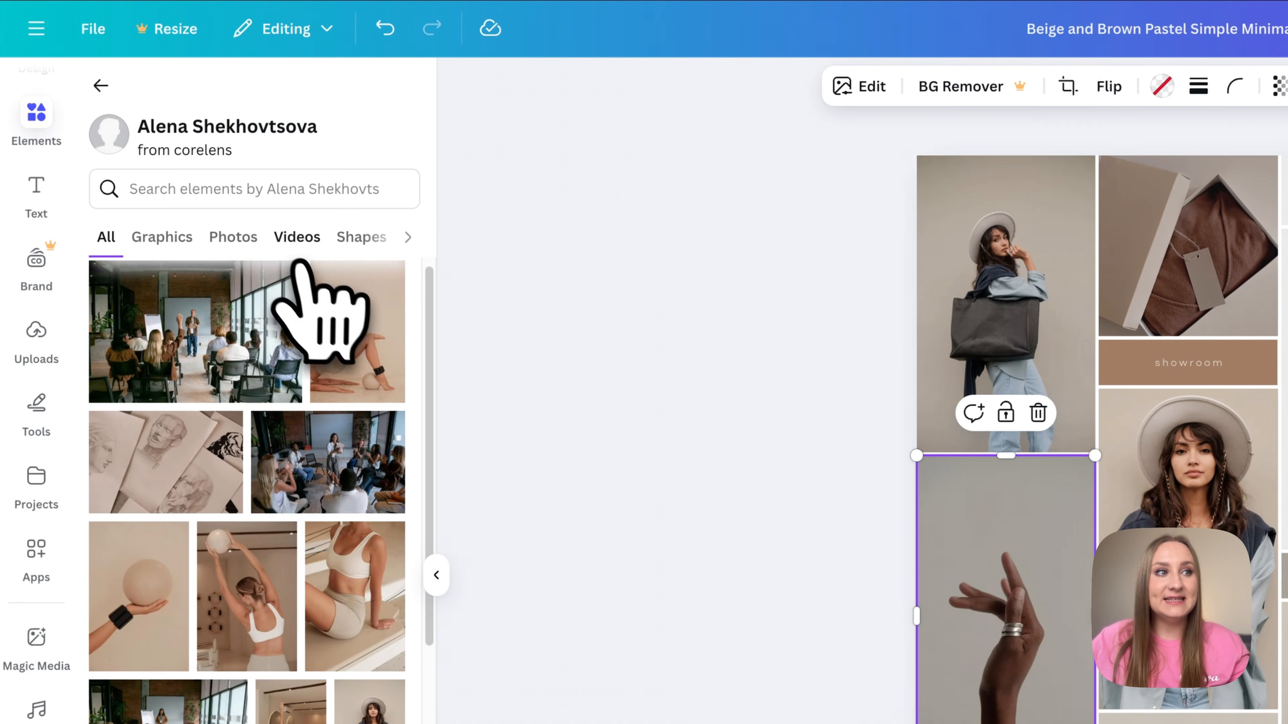
scroll(329, 436, "down", 5)
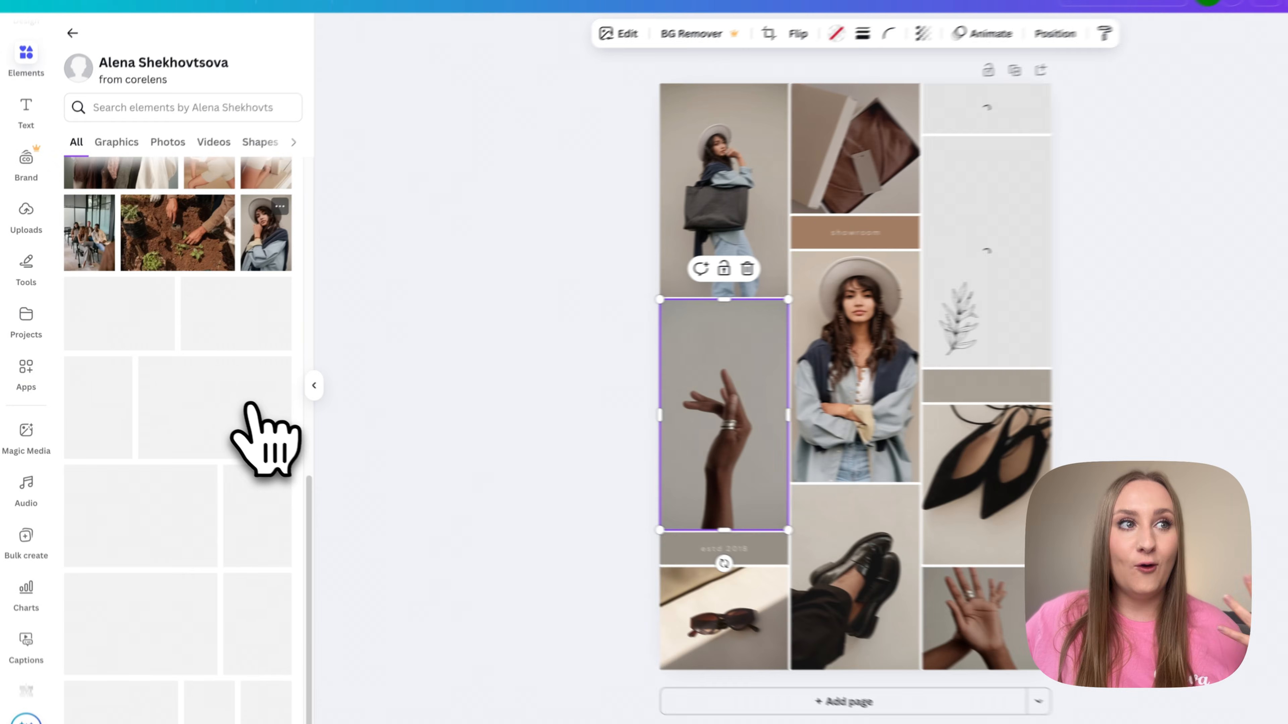
scroll(213, 420, "down", 5)
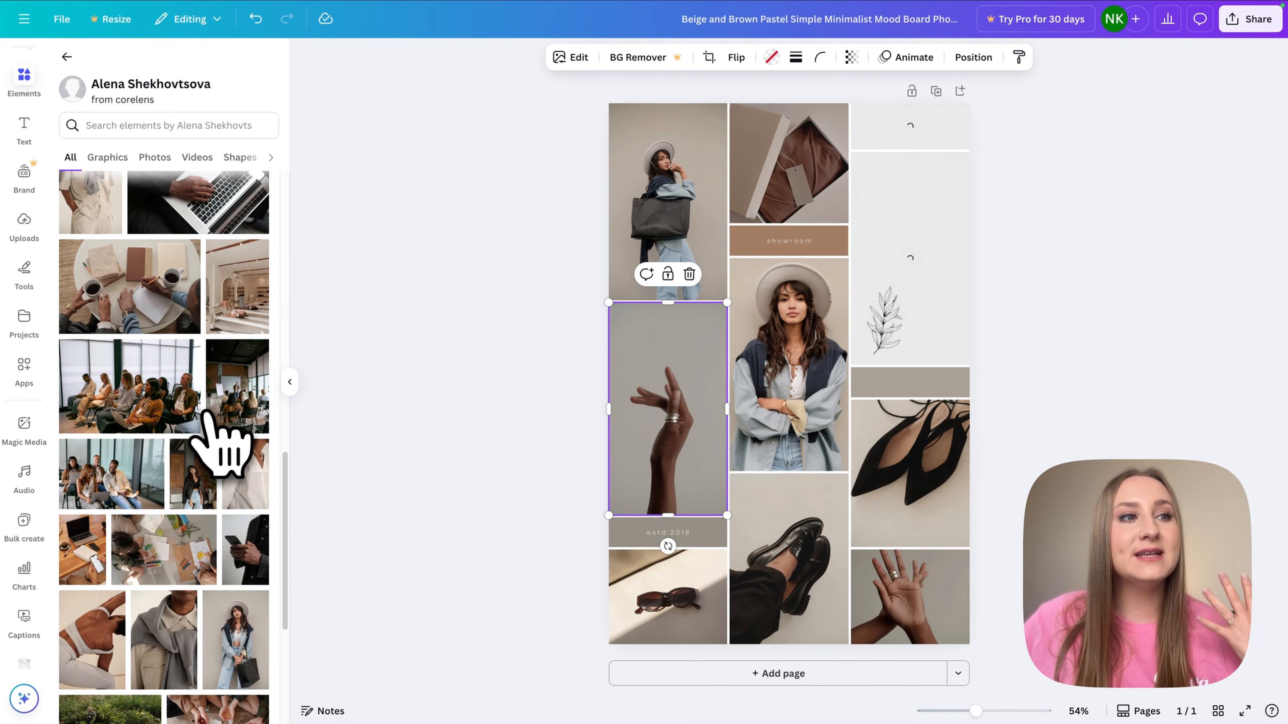
scroll(213, 421, "down", 4)
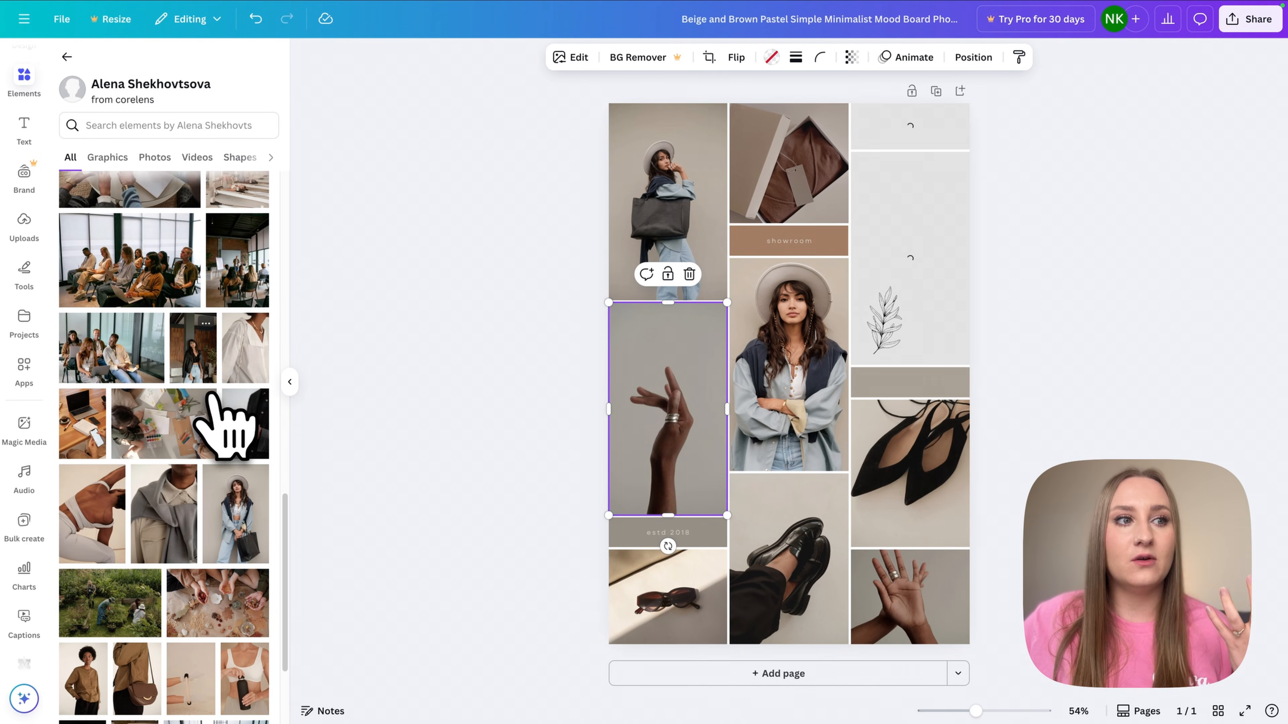
scroll(218, 405, "down", 5)
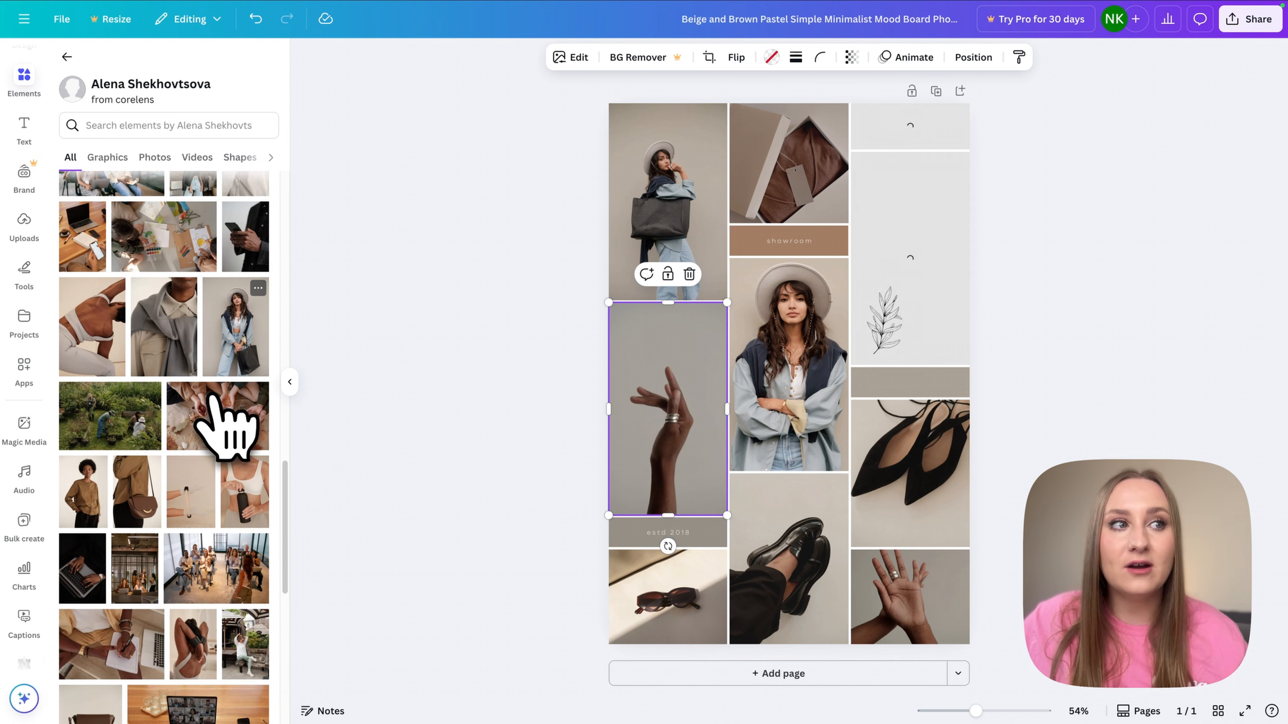
scroll(210, 395, "down", 5)
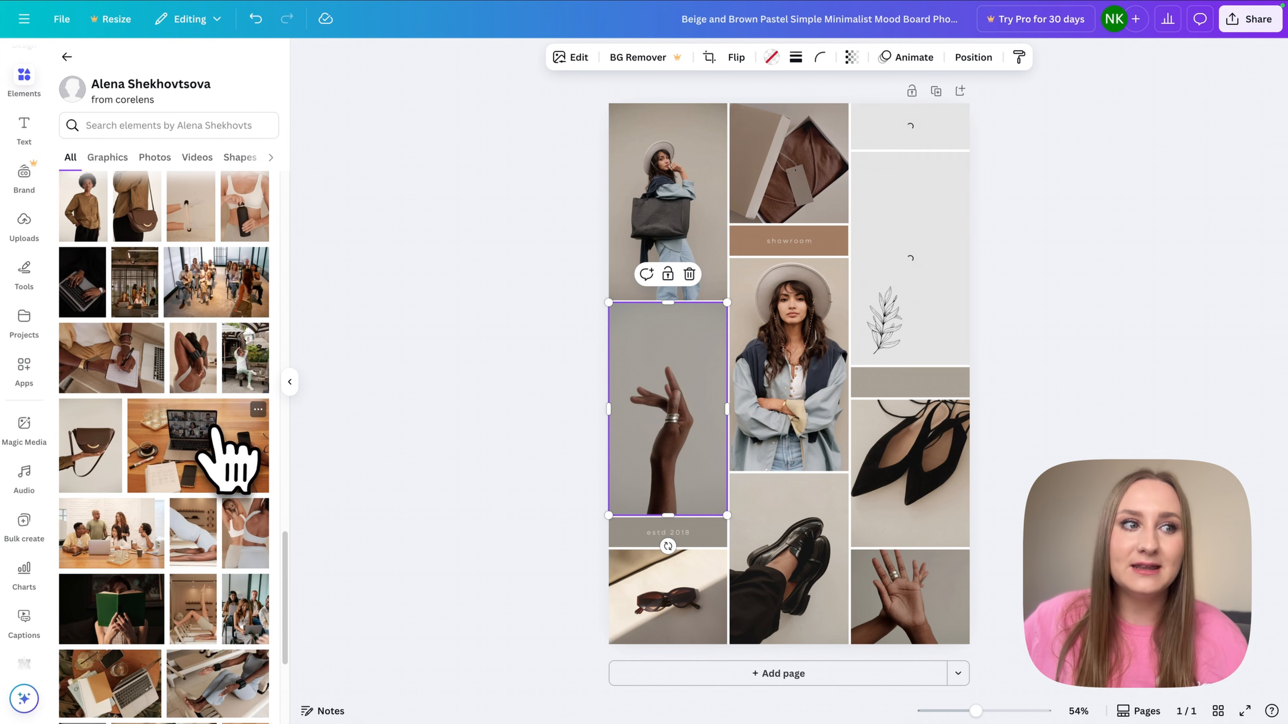
scroll(216, 431, "down", 10)
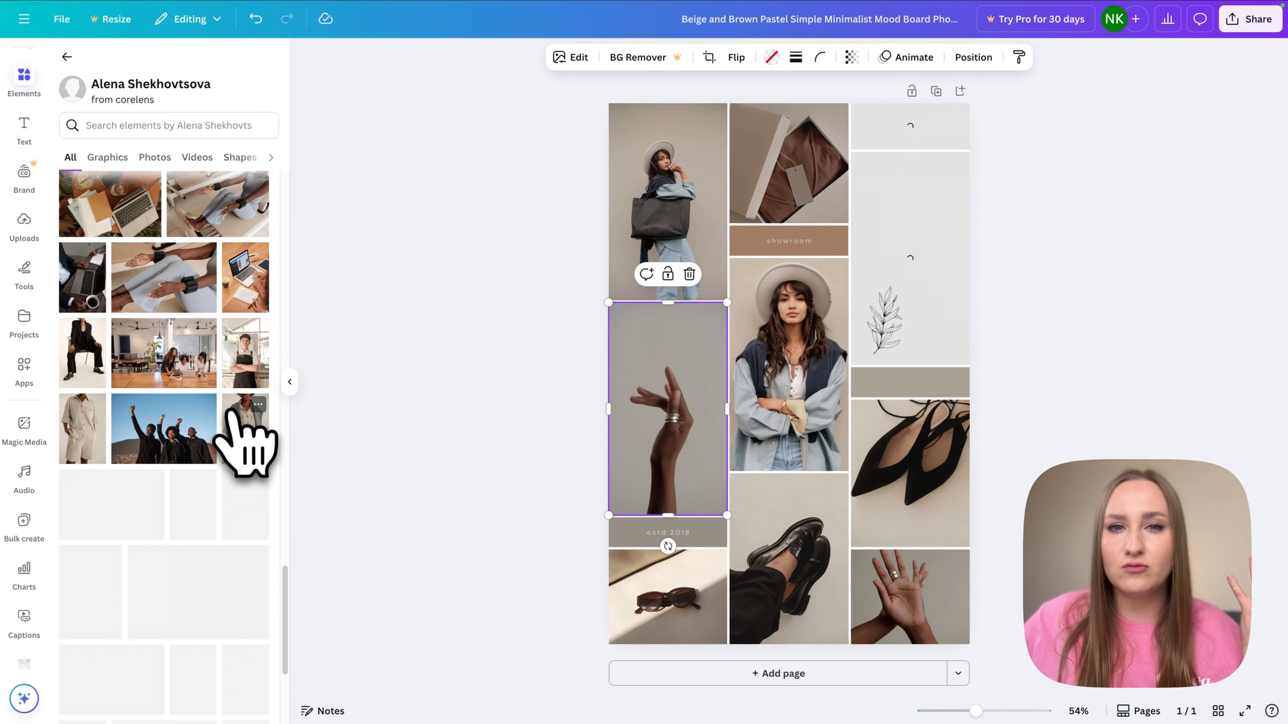
scroll(132, 428, "down", 1)
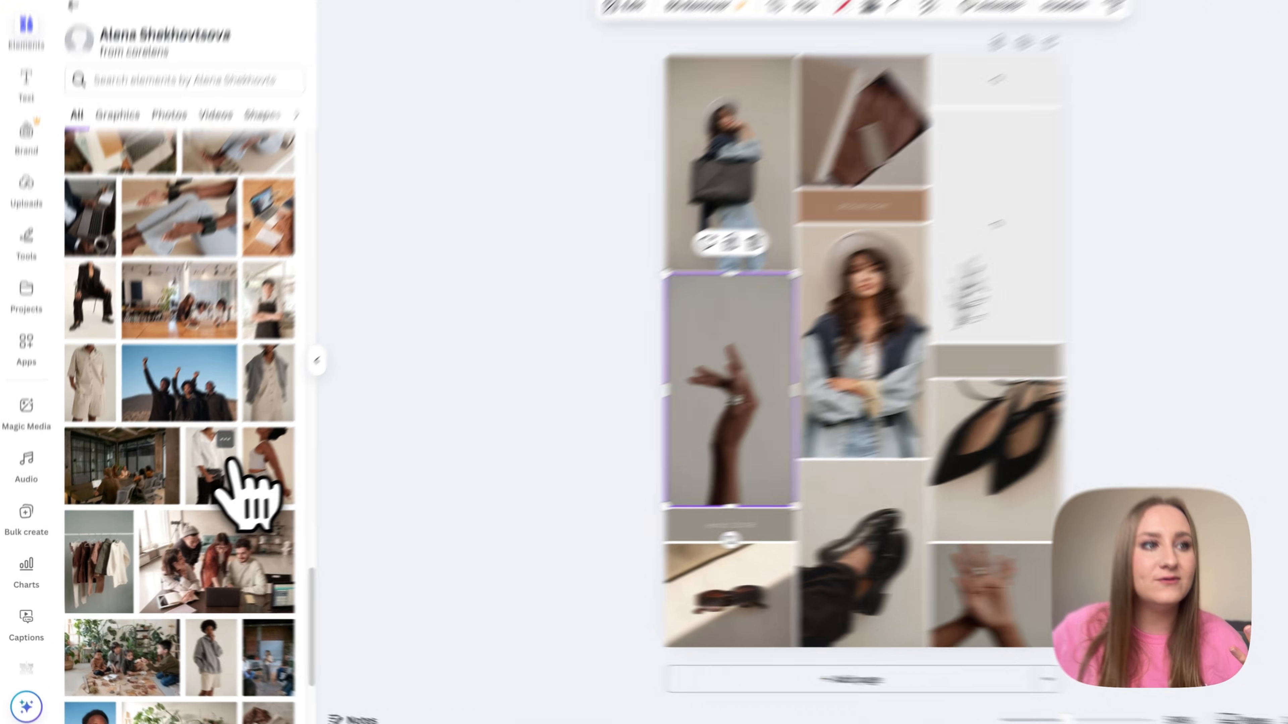
left_click(205, 453)
left_click(425, 634)
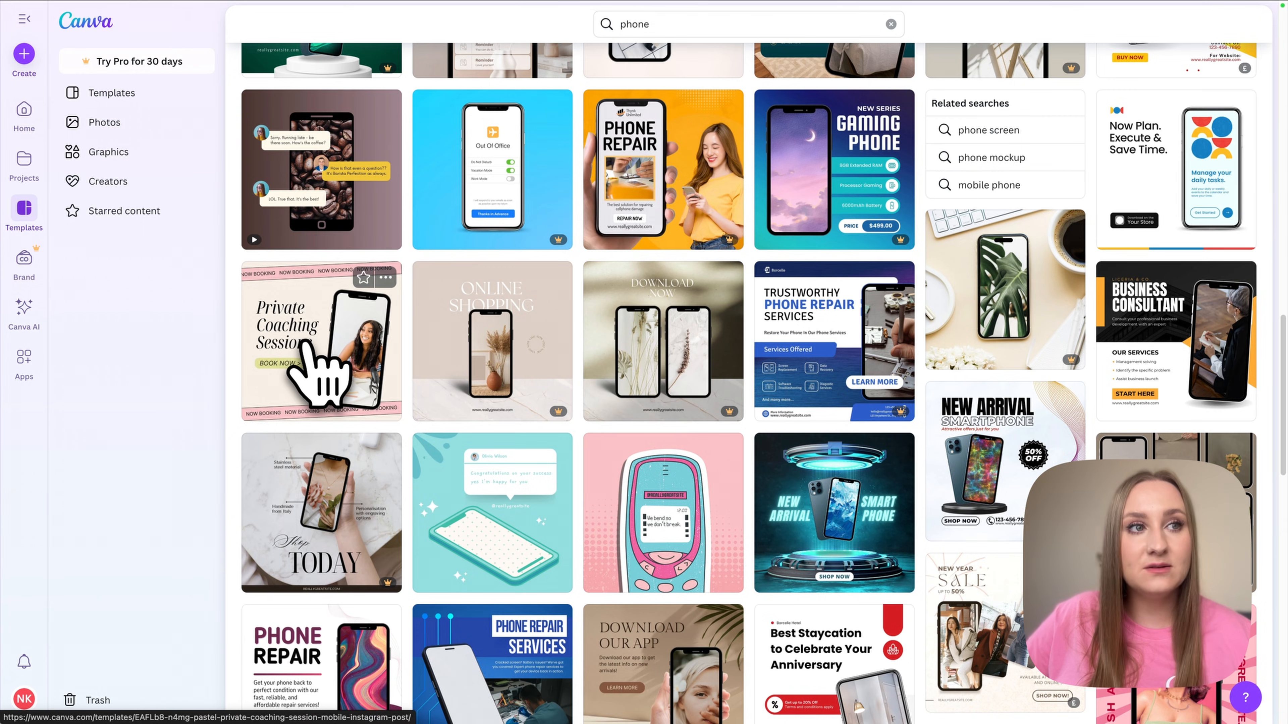
- Open the Private Coaching Sessions template from the 'phone' search results and choose to customize it
left_click(306, 341)
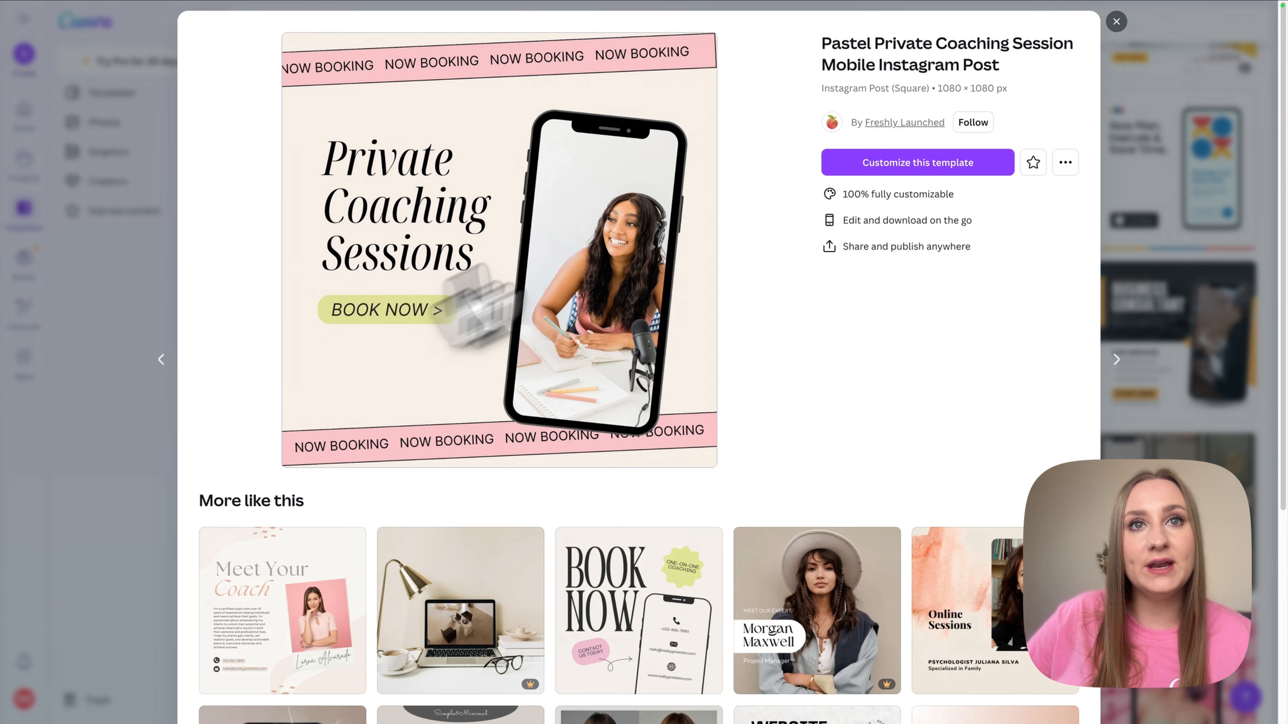
left_click(853, 162)
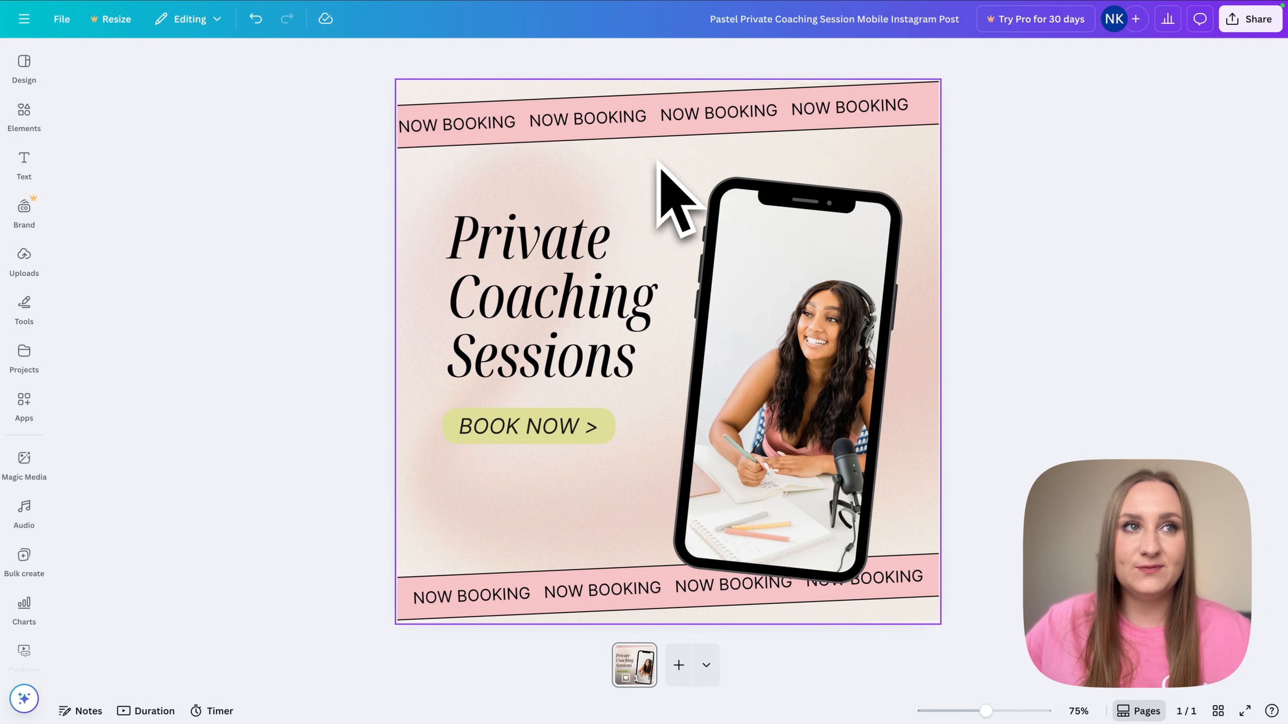
left_click_drag(277, 88, 1043, 677)
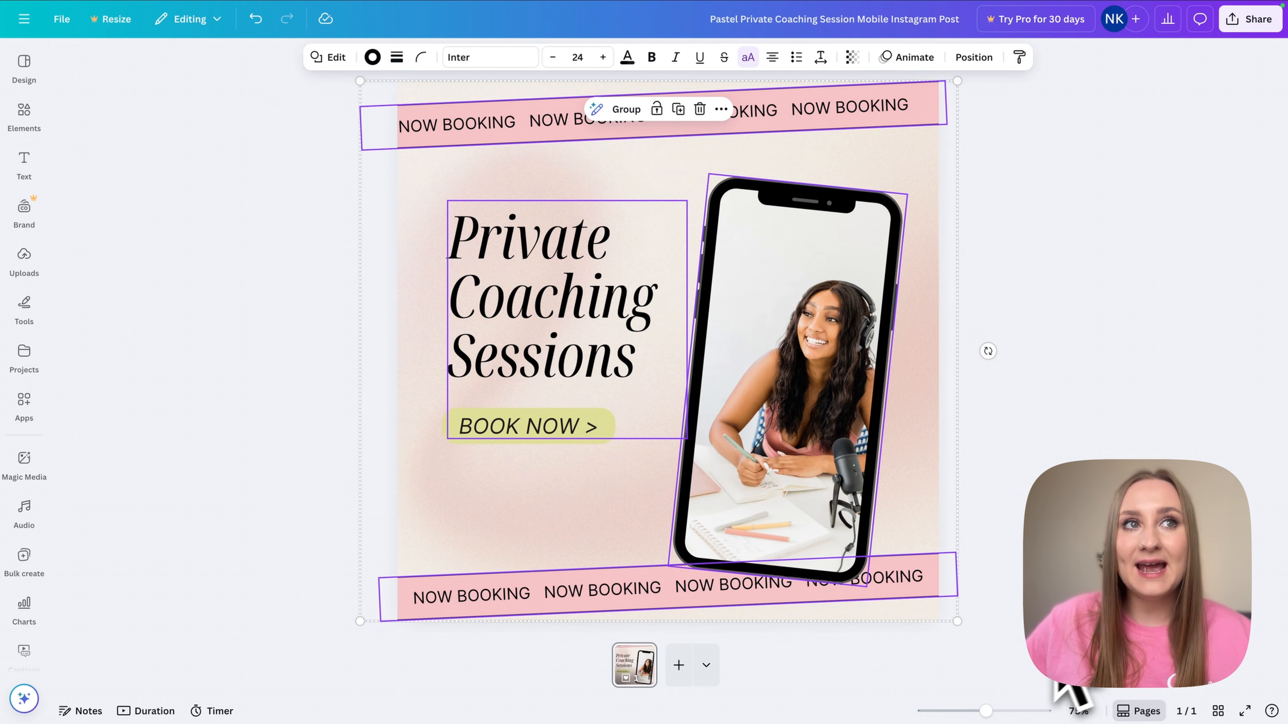
key("super+c")
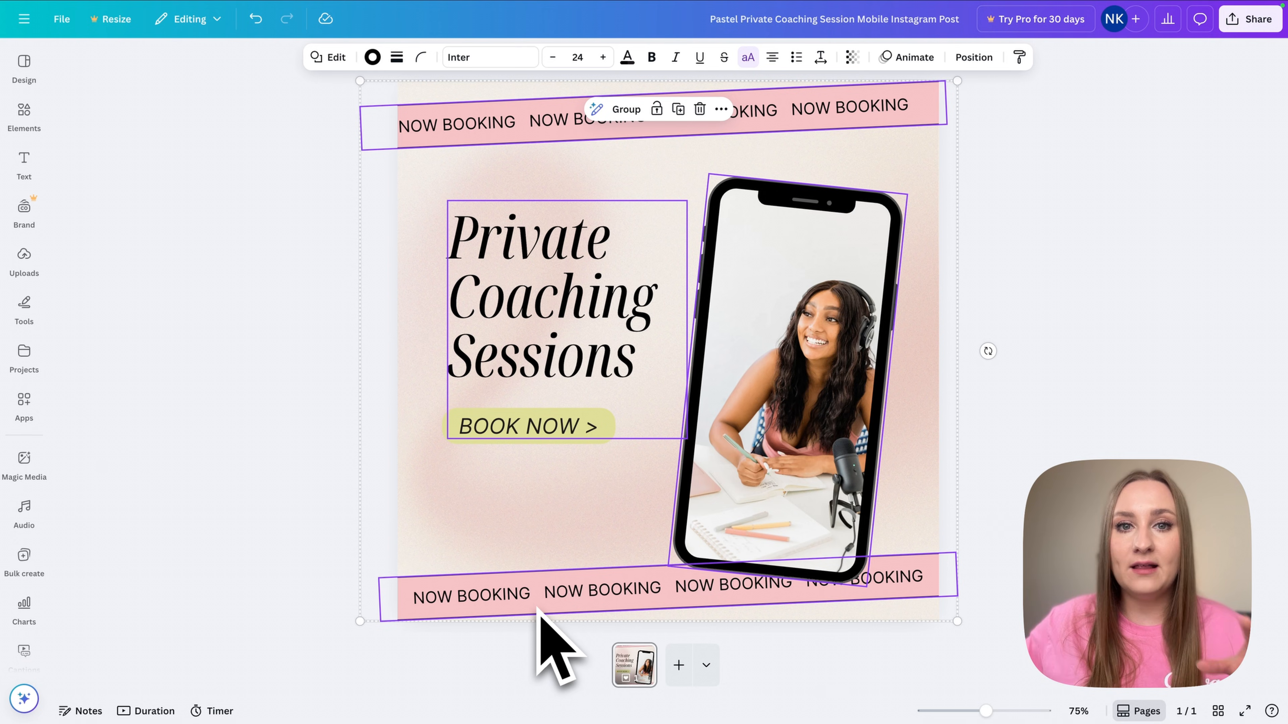
left_click(1024, 391)
right_click(763, 278)
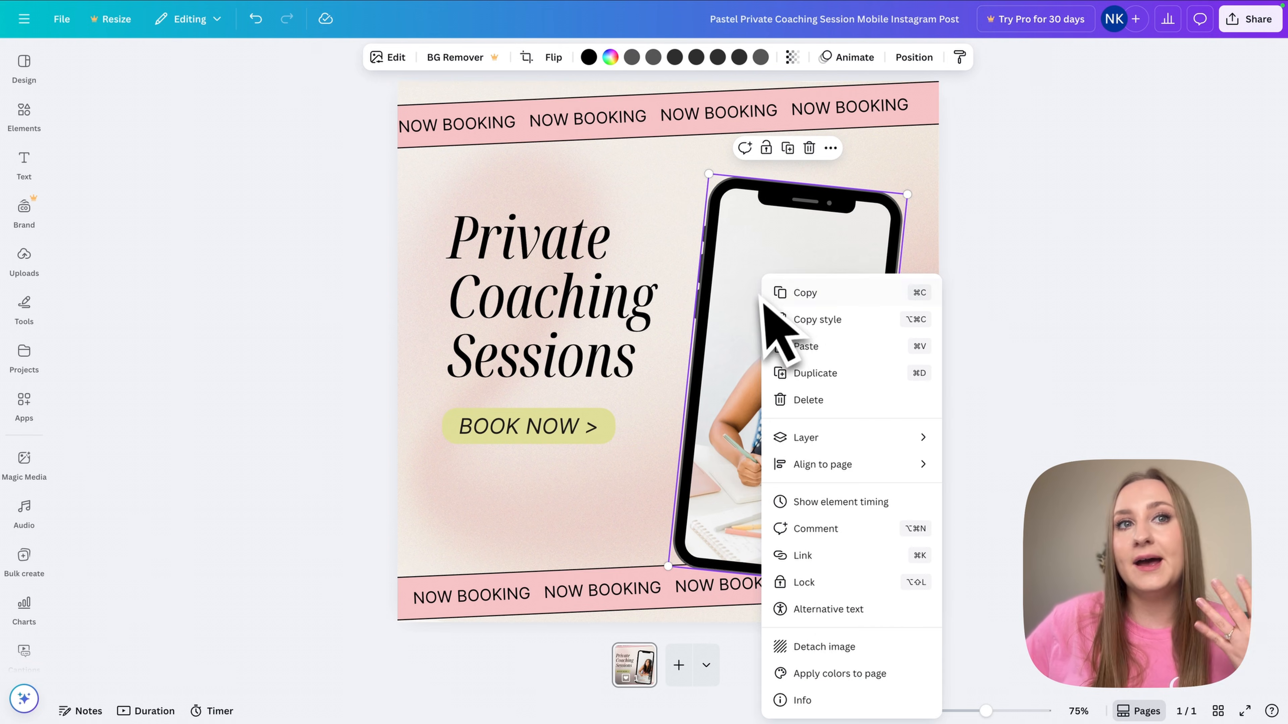
left_click(825, 583)
left_click_drag(1006, 627, 362, 53)
left_click(800, 296)
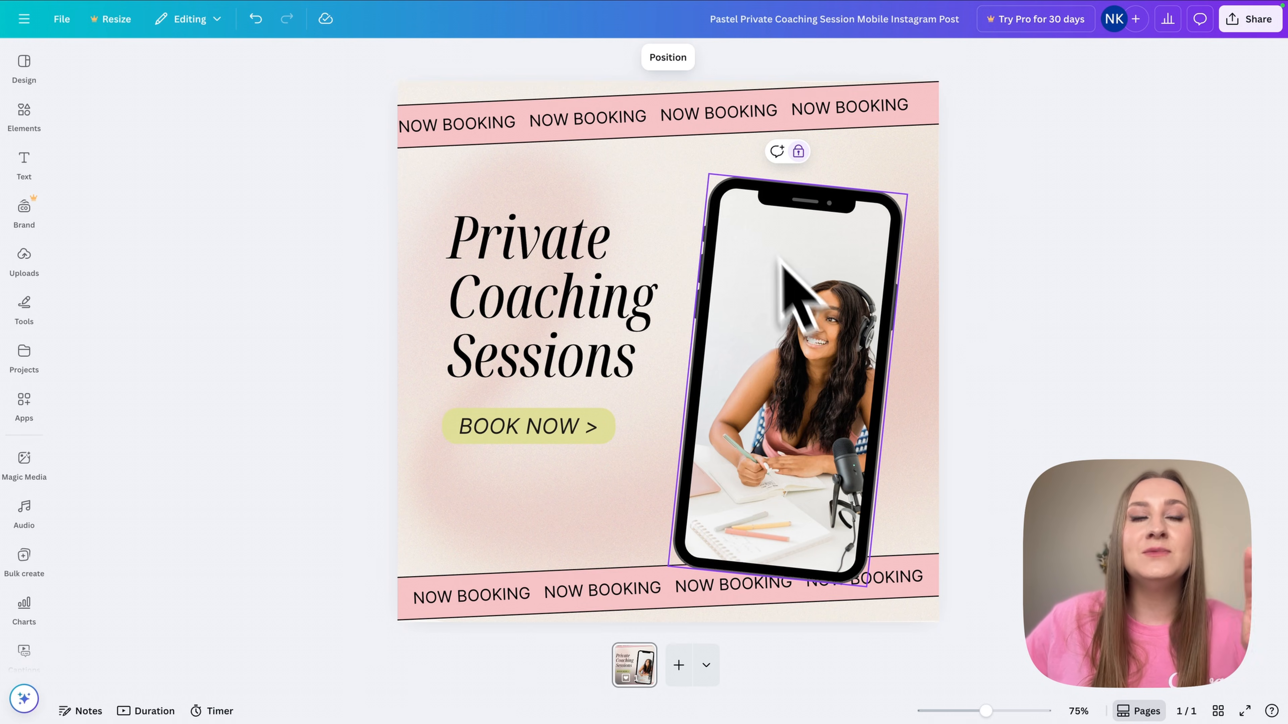
left_click(798, 151)
- Select the banners, title and phone together and copy them
left_click(1002, 441)
left_click_drag(960, 554, 1031, 492)
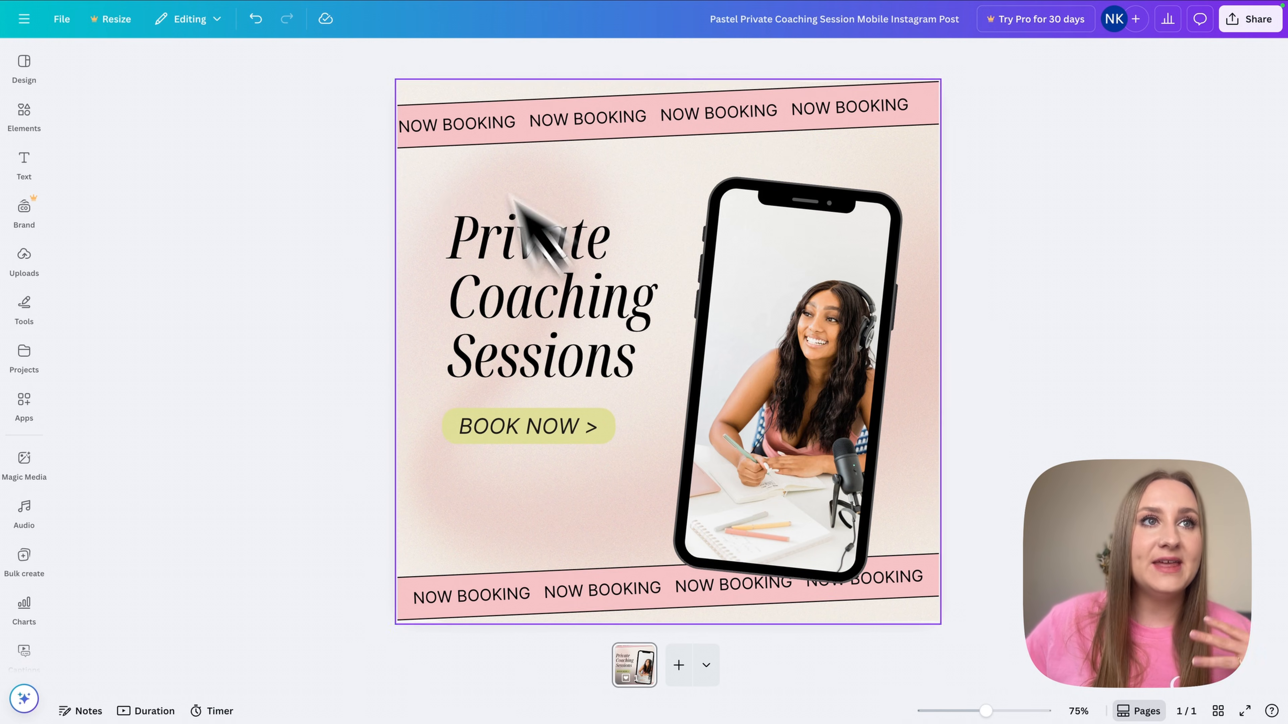
left_click_drag(355, 89, 988, 677)
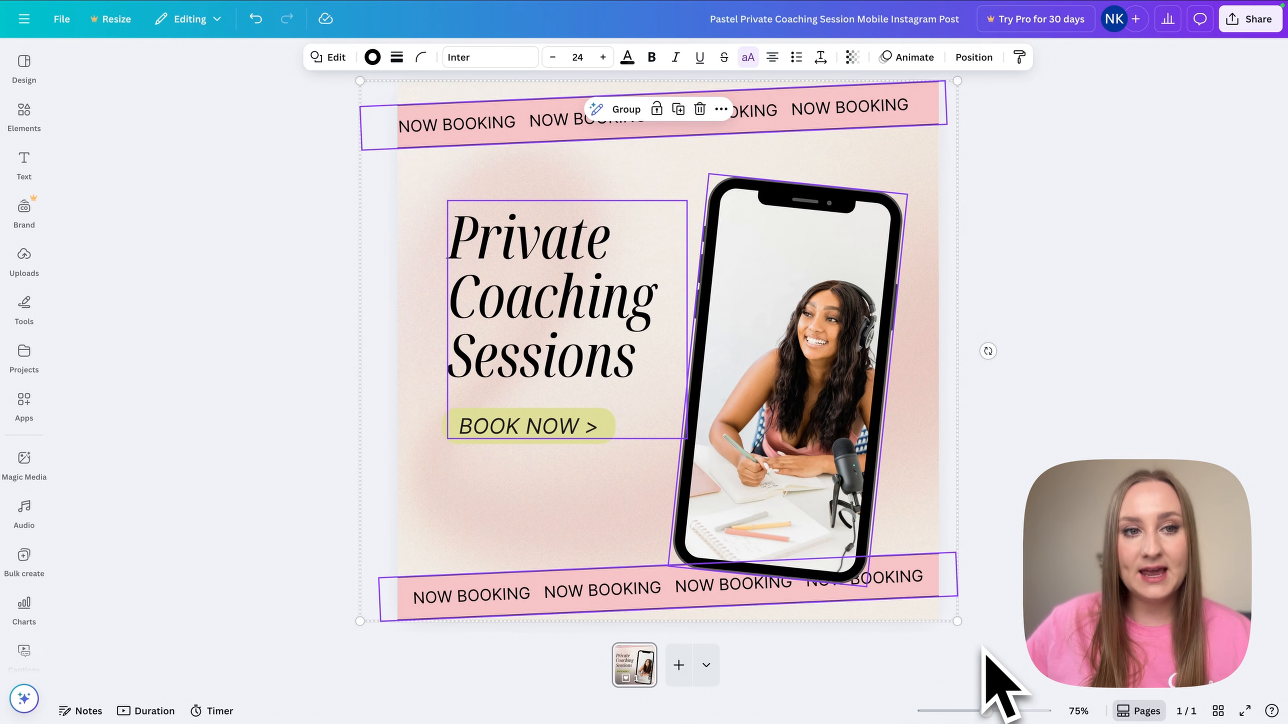
key("super+c")
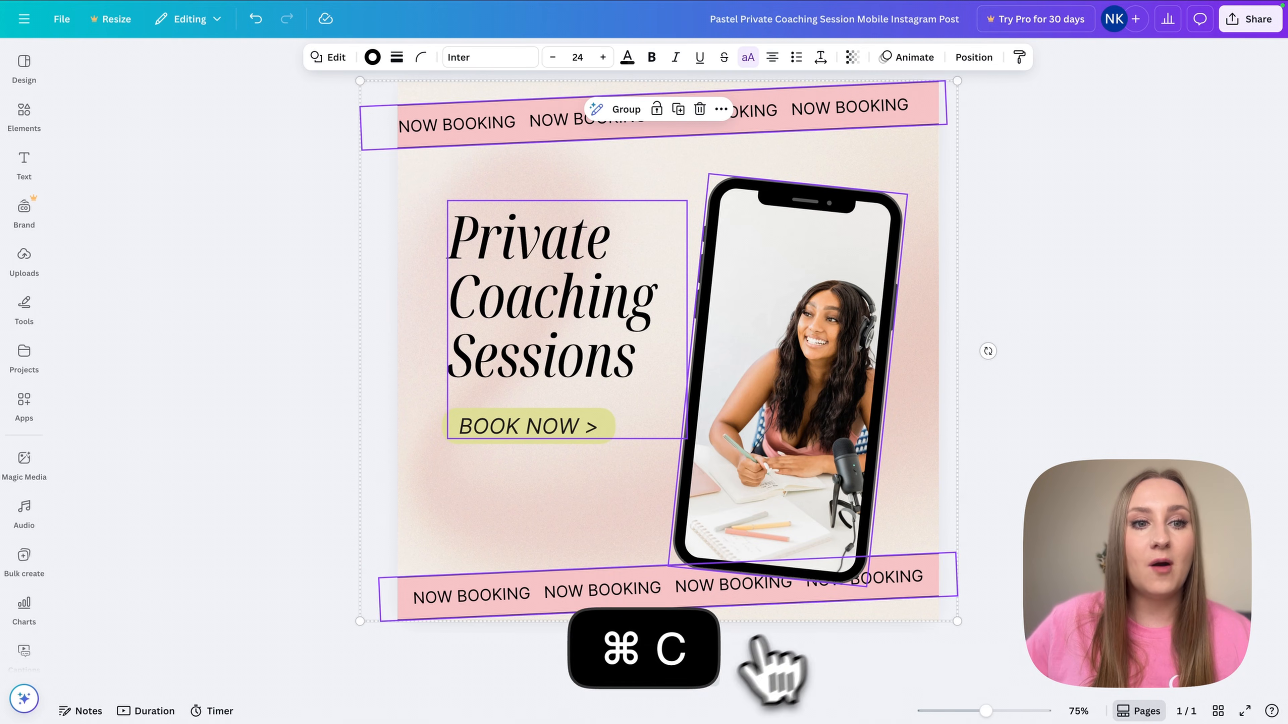
- Add a 4:5 Instagram Post page and paste the copied elements onto it
left_click(707, 666)
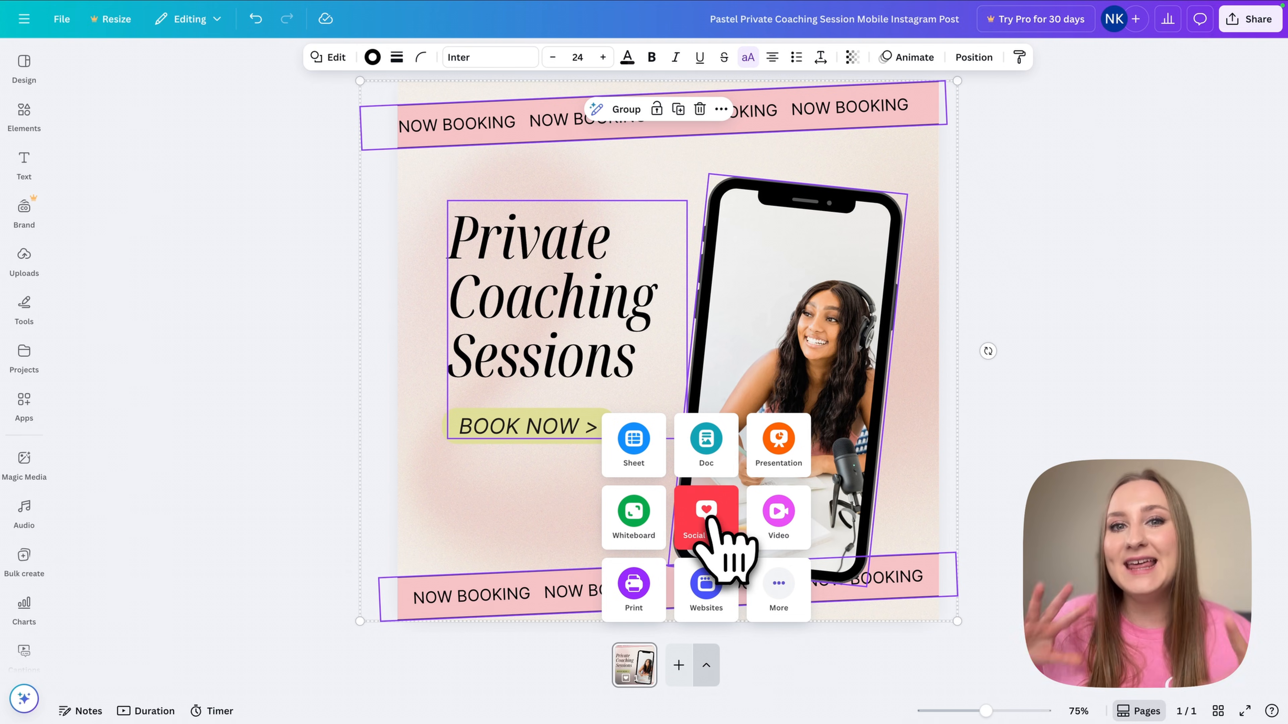
left_click(708, 516)
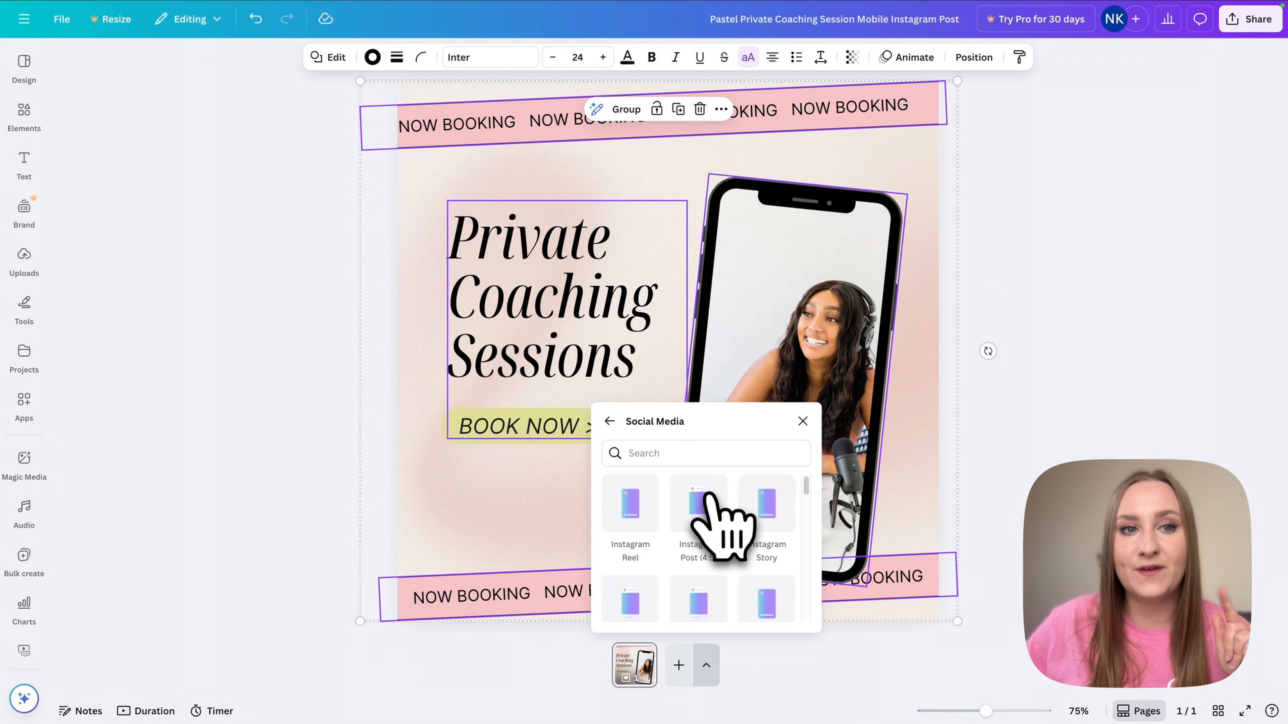
left_click(698, 507)
left_click(612, 664)
left_click(657, 667)
left_click(622, 668)
left_click(658, 668)
left_click(612, 668)
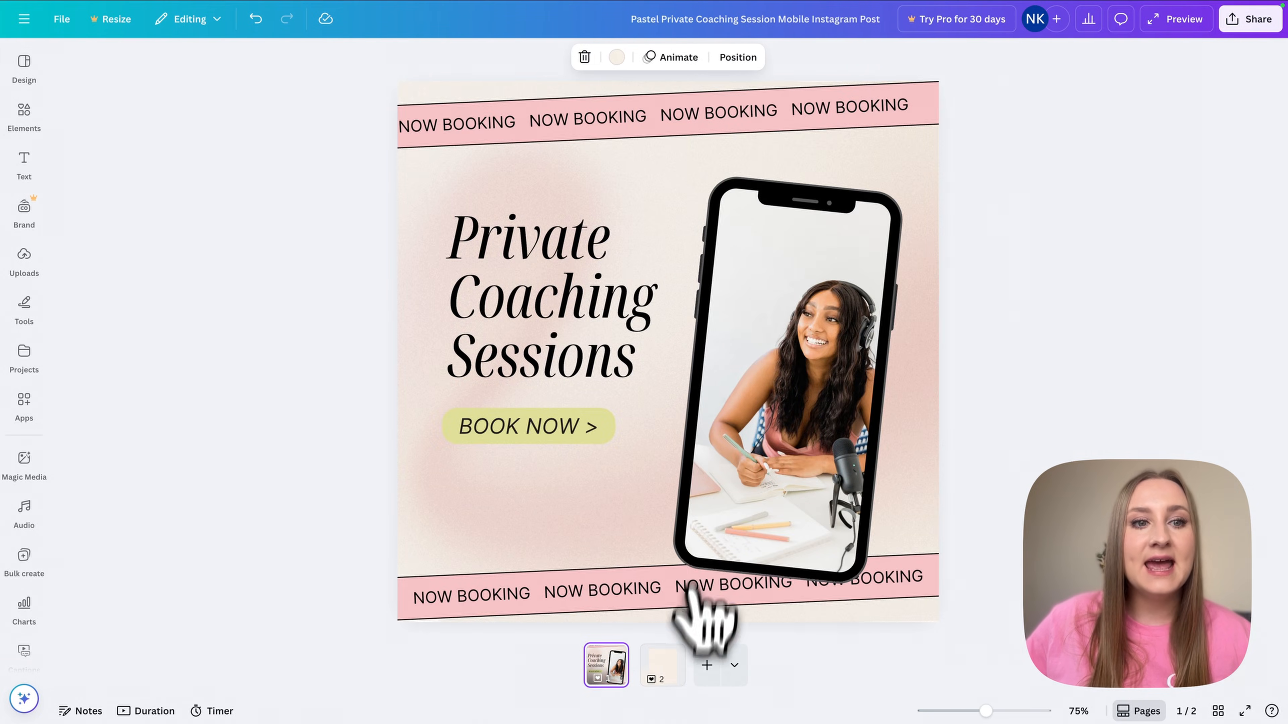
left_click(667, 655)
left_click(488, 360)
key("super+v")
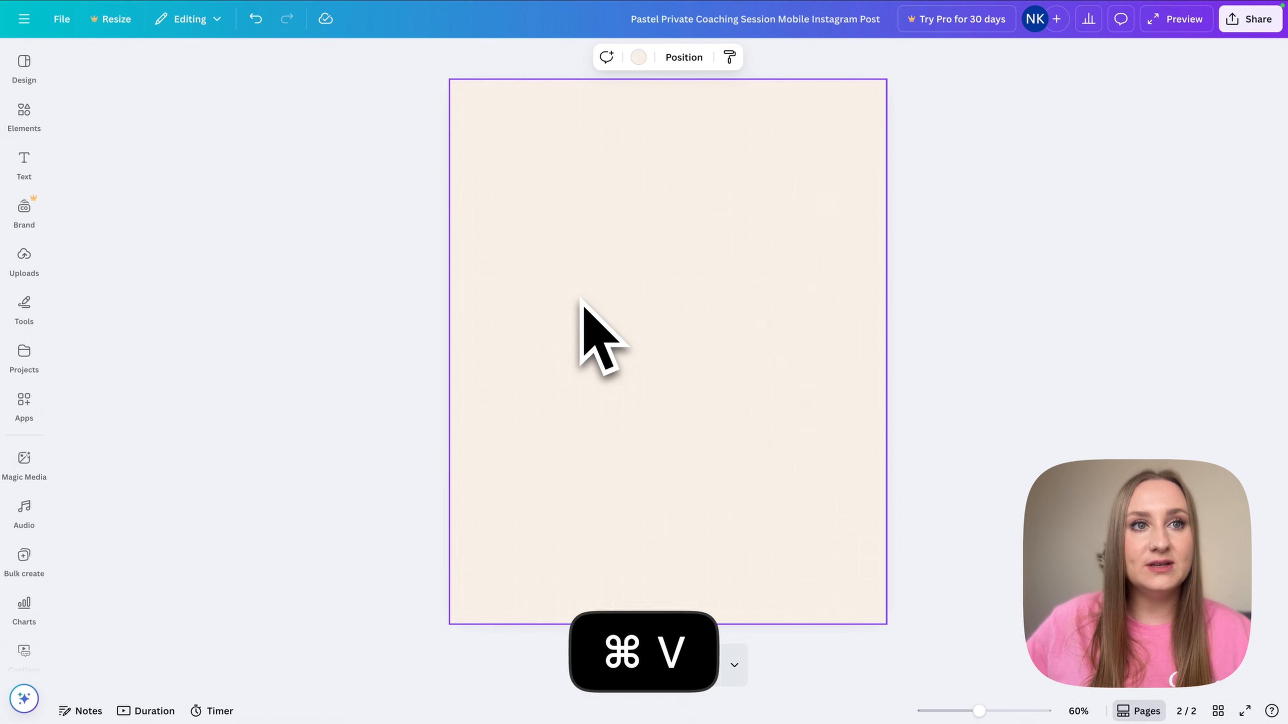
- Move the pasted design lower, enlarge it to fill the page, then narrow and centre the title
left_click_drag(656, 312, 656, 381)
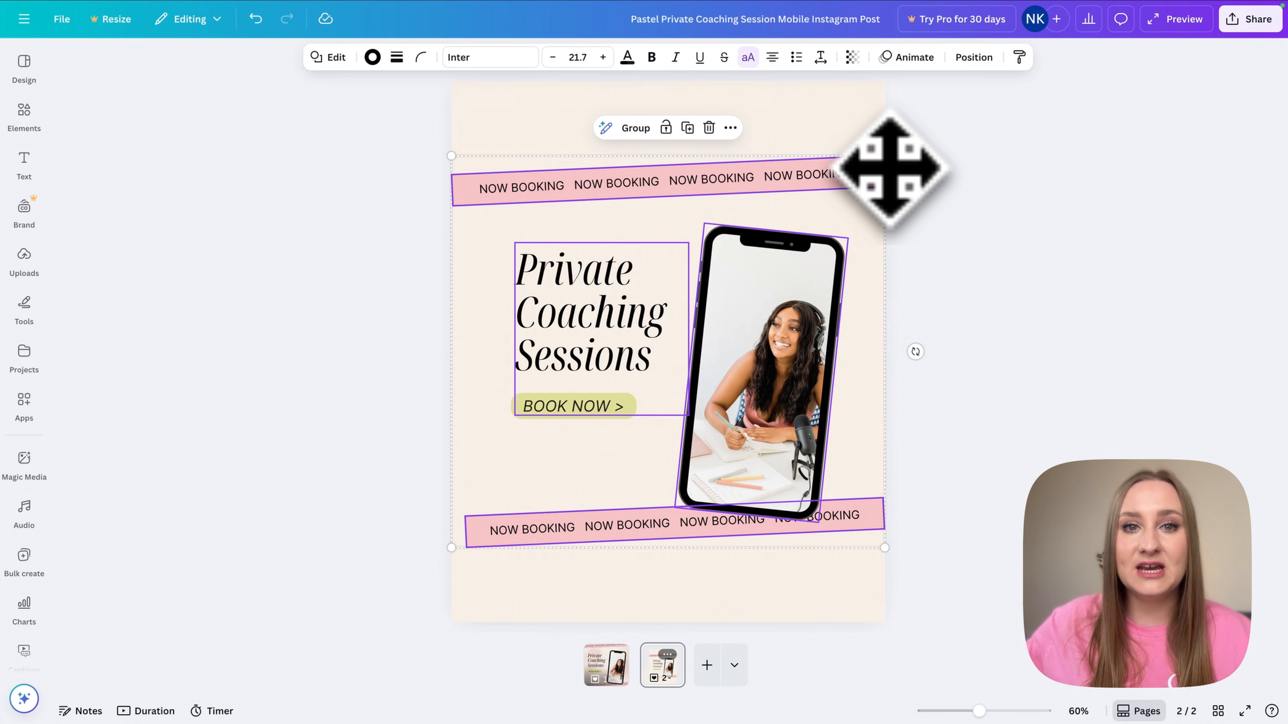
left_click_drag(884, 156, 987, 144)
left_click(608, 324)
left_click_drag(695, 210, 655, 245)
left_click_drag(575, 417, 582, 390)
left_click(441, 477)
- Shrink and recentre the phone image, raise the bottom banner and lower the top NOW BOOKING banner
left_click(819, 494)
left_click_drag(885, 207, 880, 218)
mouse_move(836, 264)
left_mouse_down()
mouse_move(799, 267)
mouse_move(822, 258)
left_mouse_up()
left_click_drag(862, 578, 837, 536)
left_click(930, 385)
left_click_drag(715, 129, 725, 155)
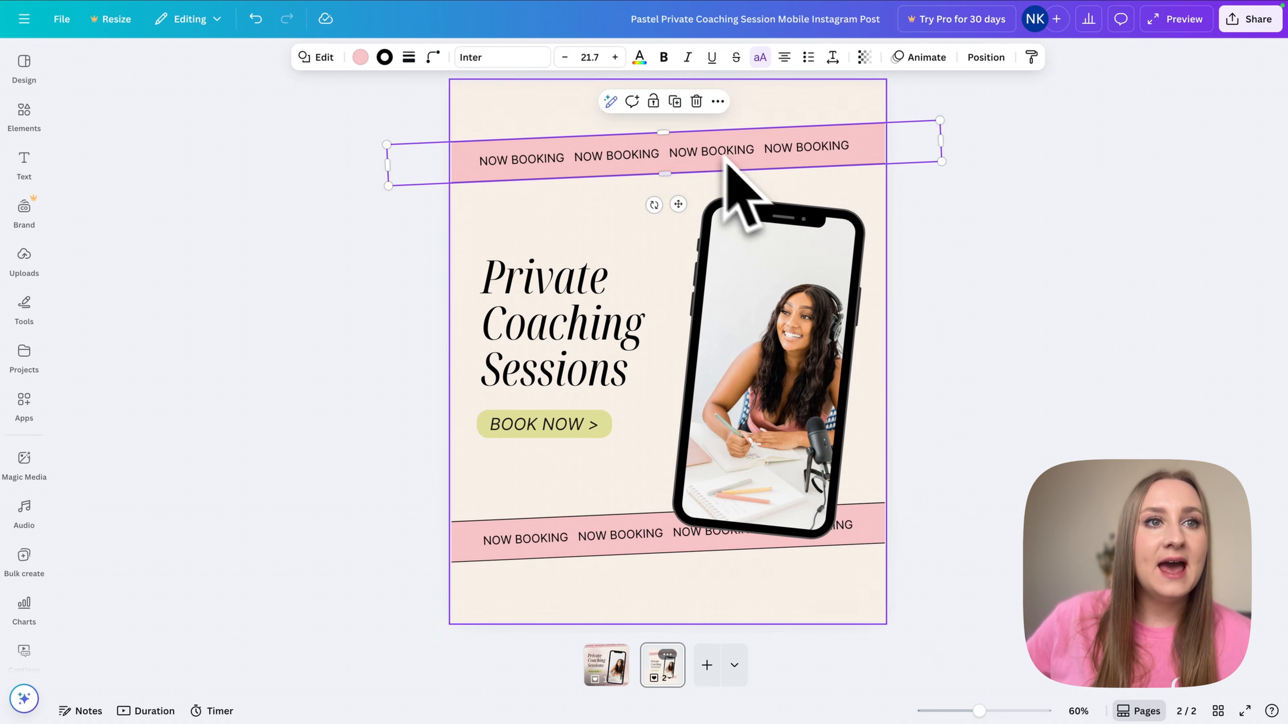
left_click(912, 487)
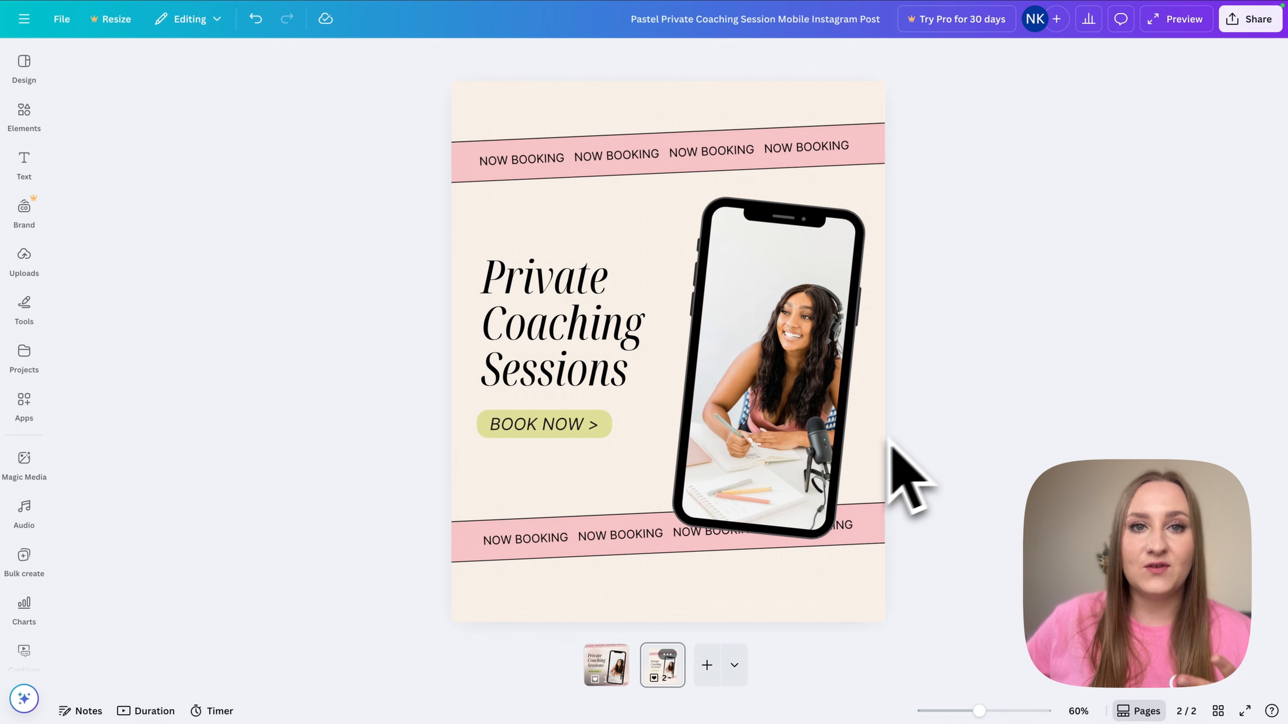
- Detach the blurred pink image from page one's background and copy it
left_click(607, 664)
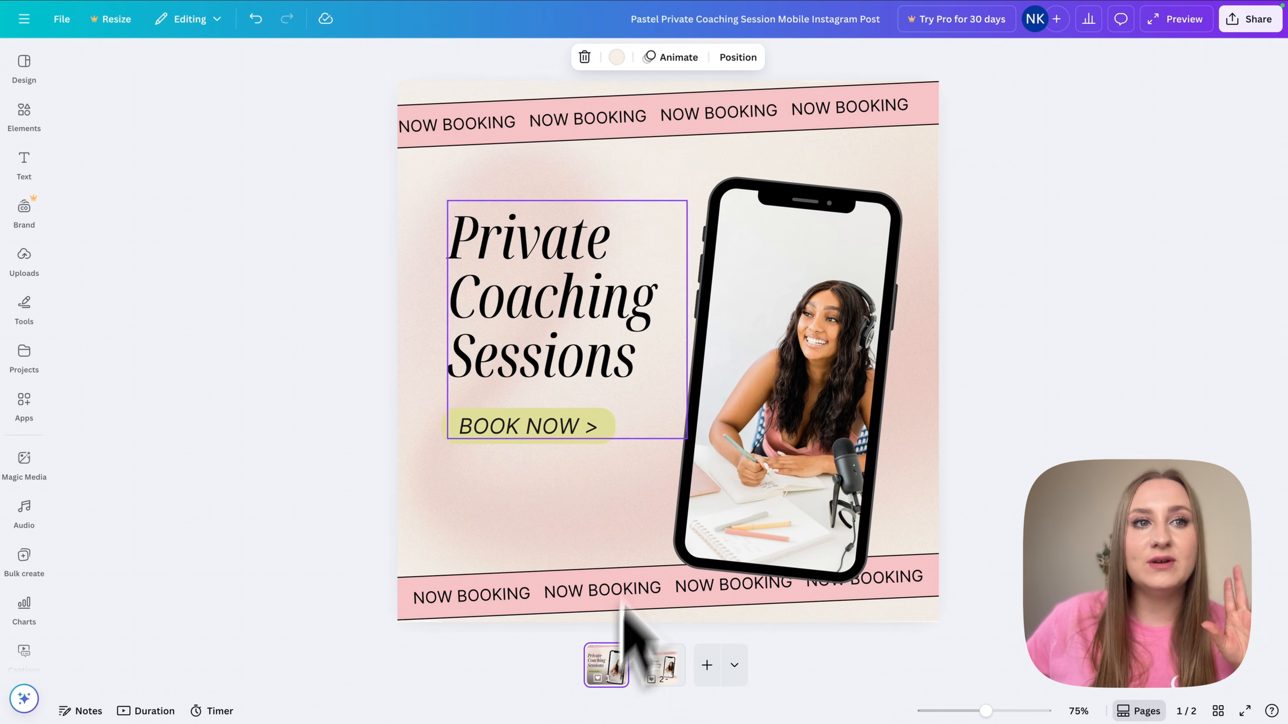
left_click(512, 528)
right_click(477, 509)
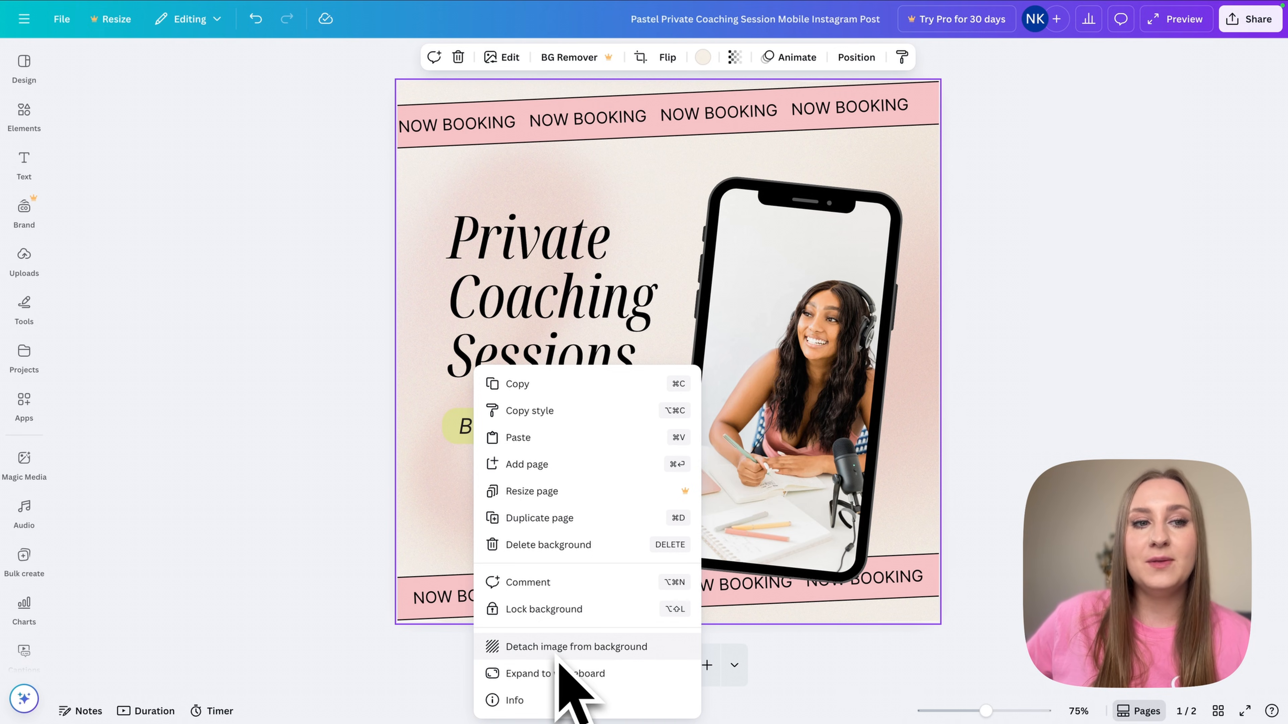
left_click(558, 652)
right_click(439, 502)
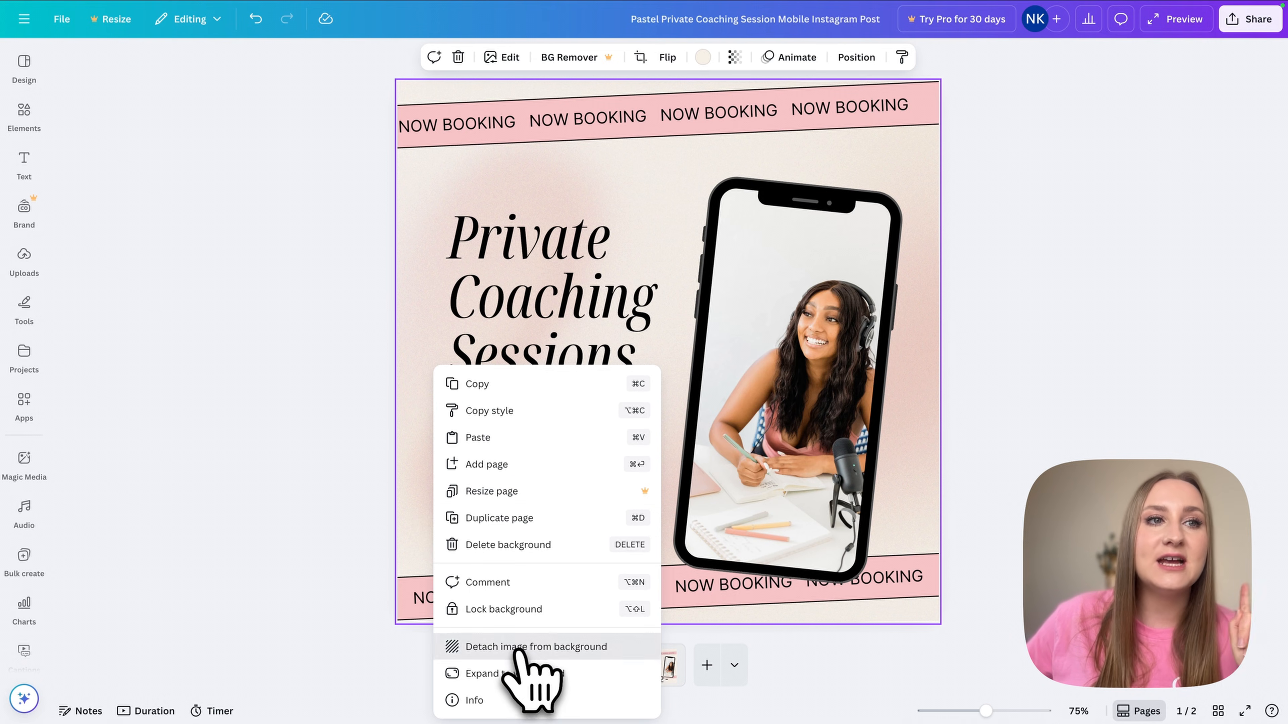
left_click(518, 648)
key("super+c")
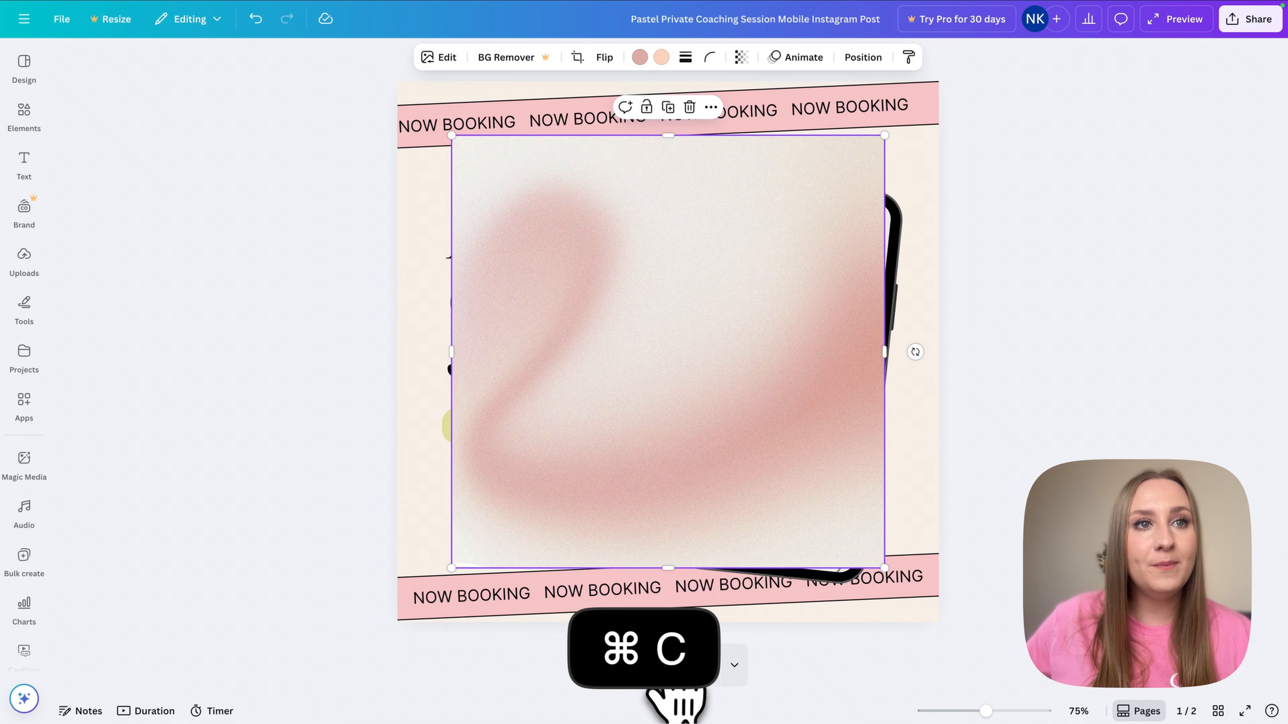
- Paste the blurred image on page two as its background and set its transparency to about 44
left_click(677, 688)
key("super+v")
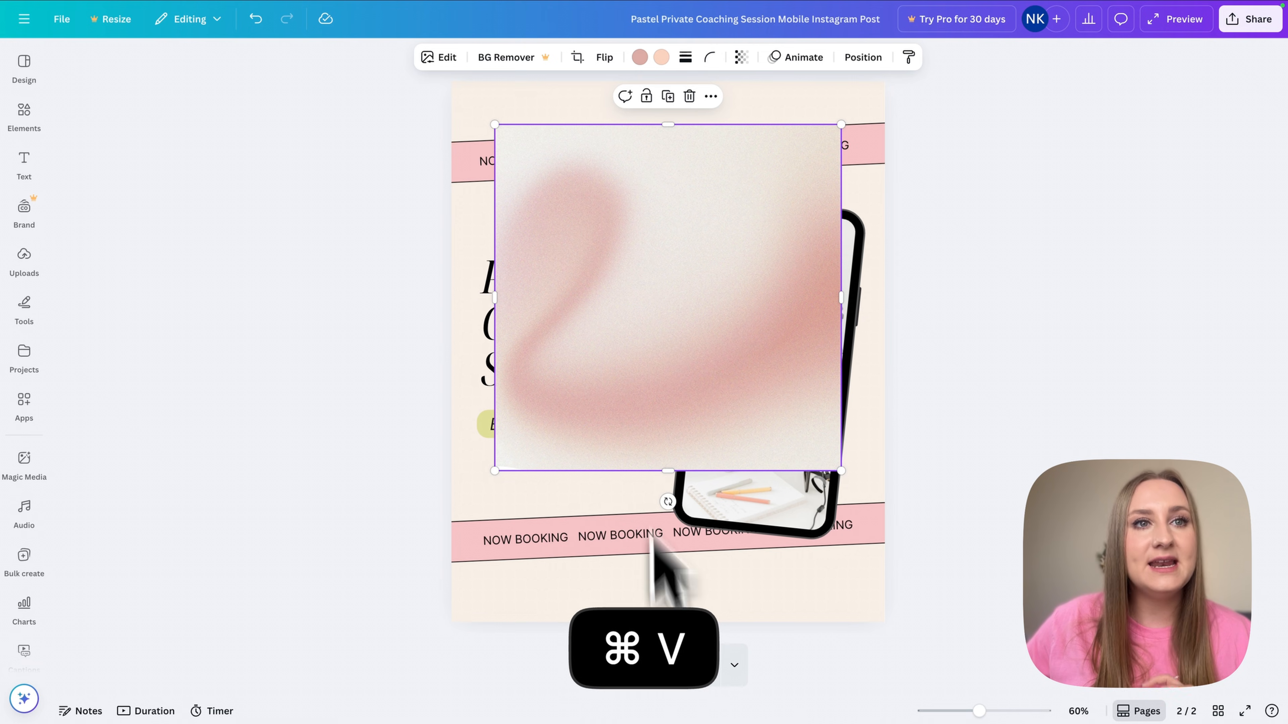
right_click(606, 375)
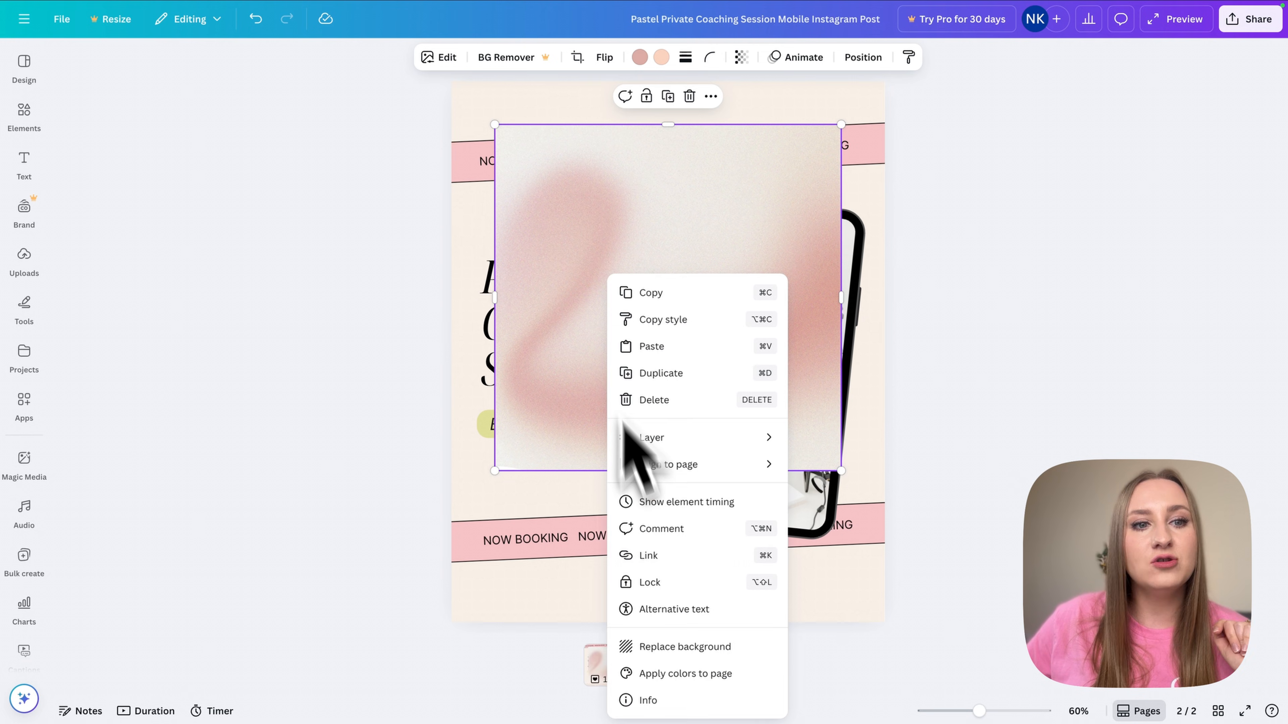
left_click(672, 654)
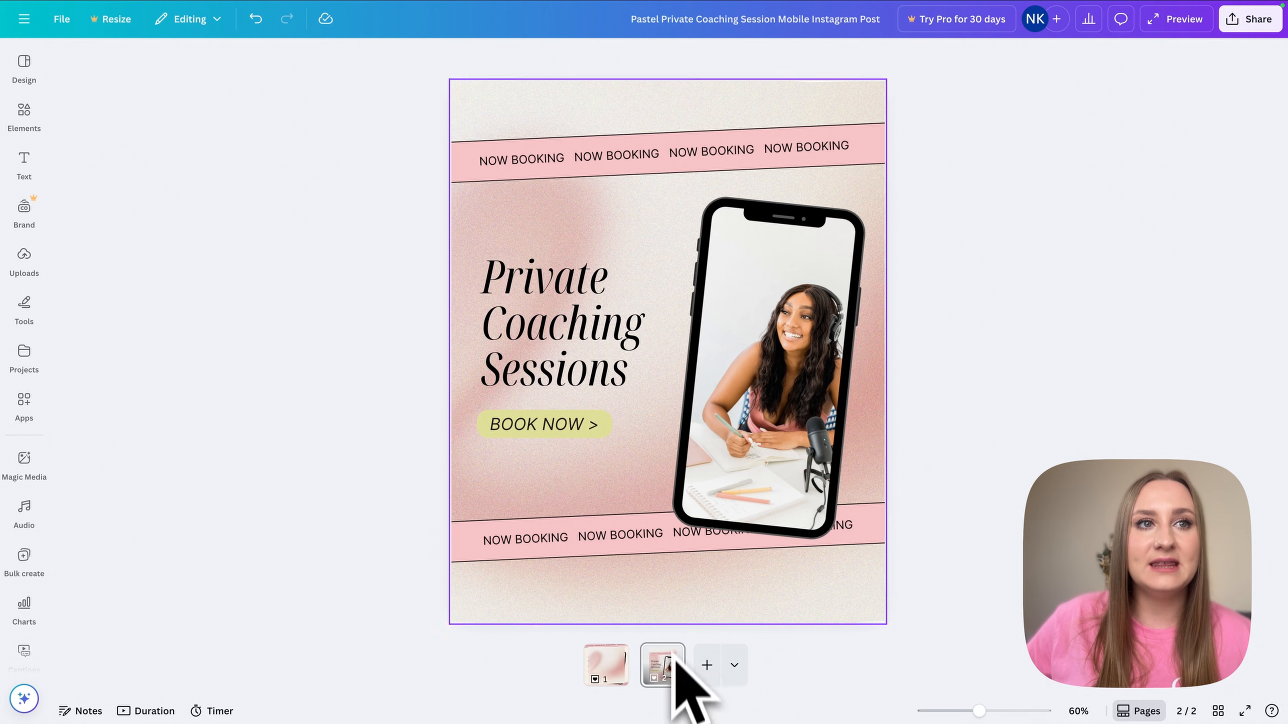
left_click(675, 143)
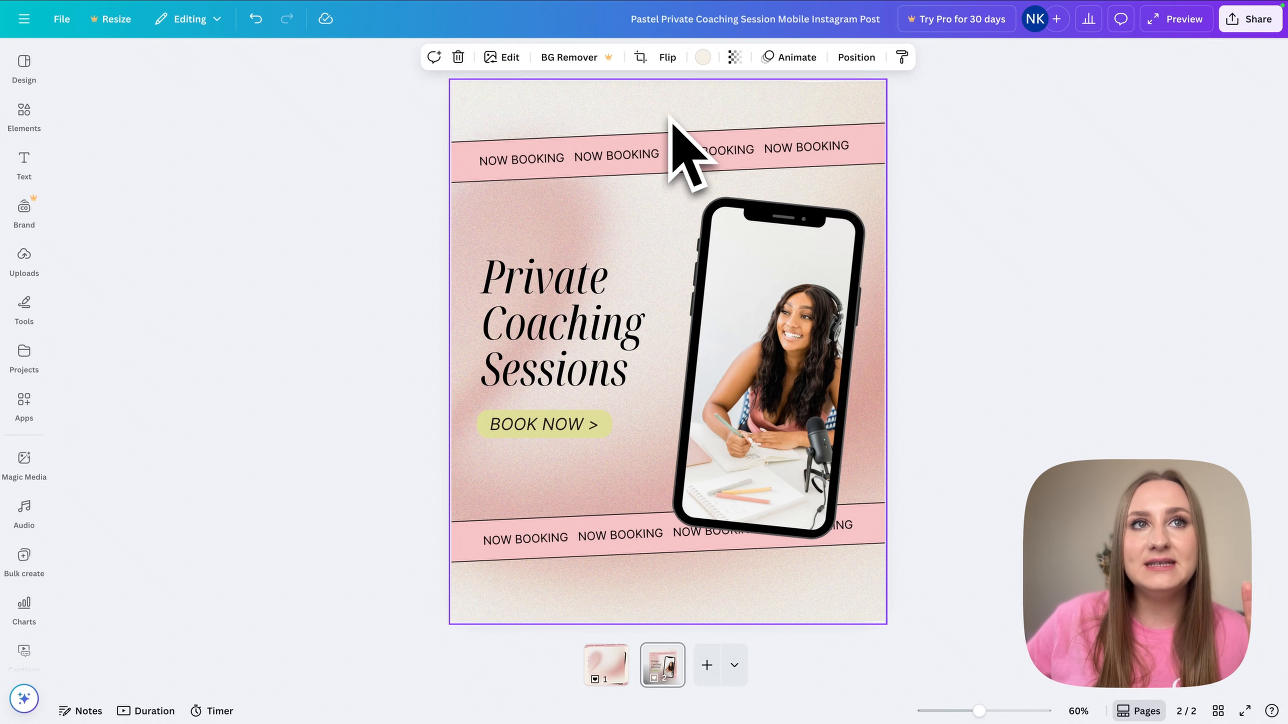
left_click(735, 57)
left_click_drag(770, 112, 712, 112)
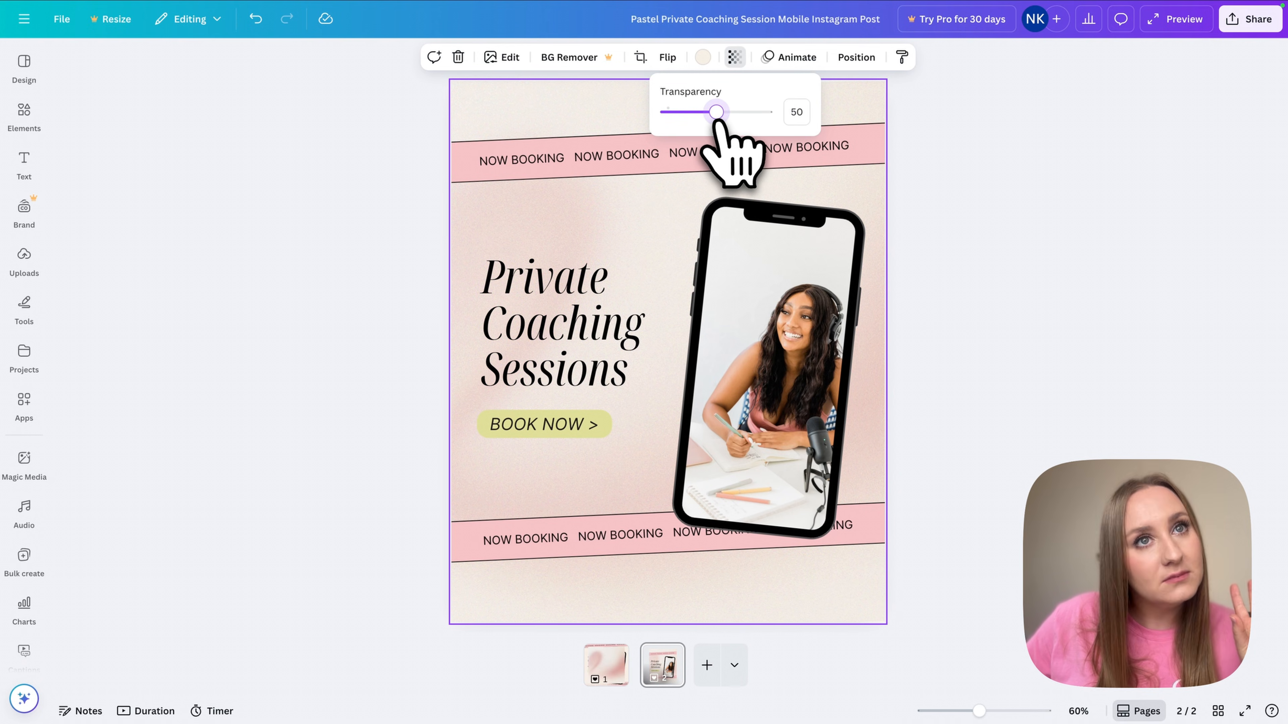
left_click(966, 284)
left_click(961, 284)
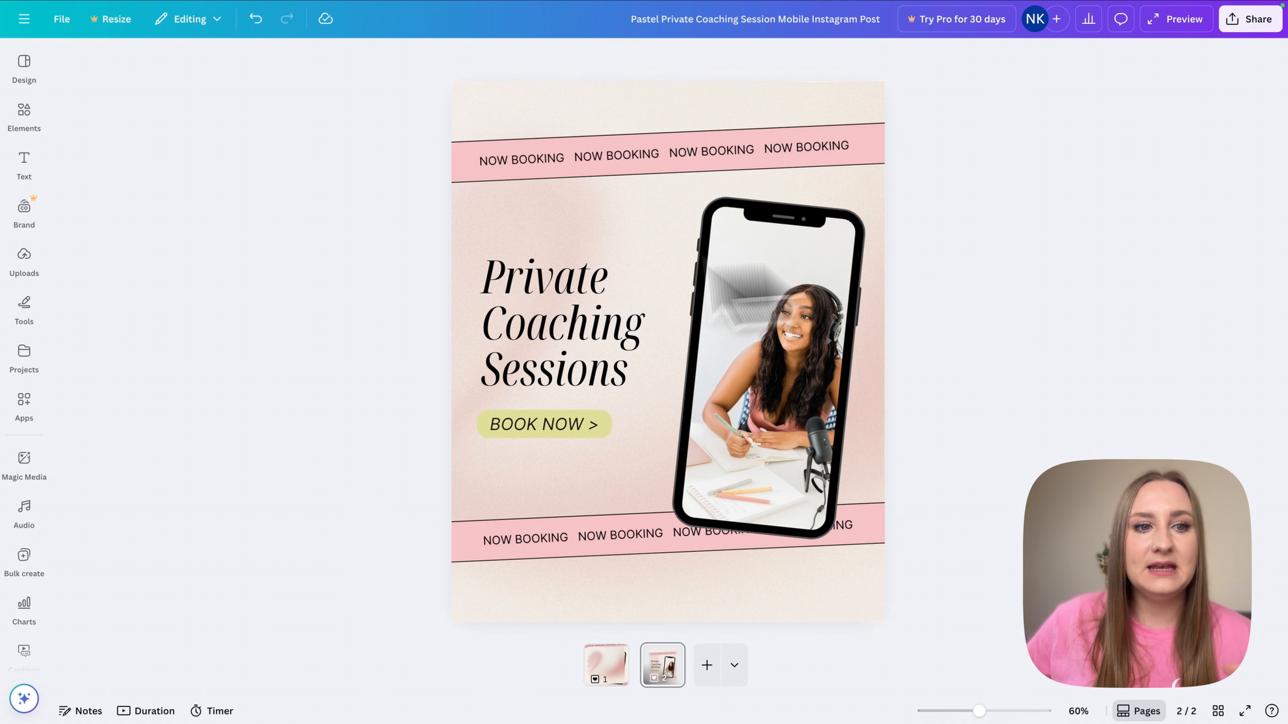
- Restore the blurred image as page one's background and set its transparency to about 46
left_click(606, 665)
key("super+z")
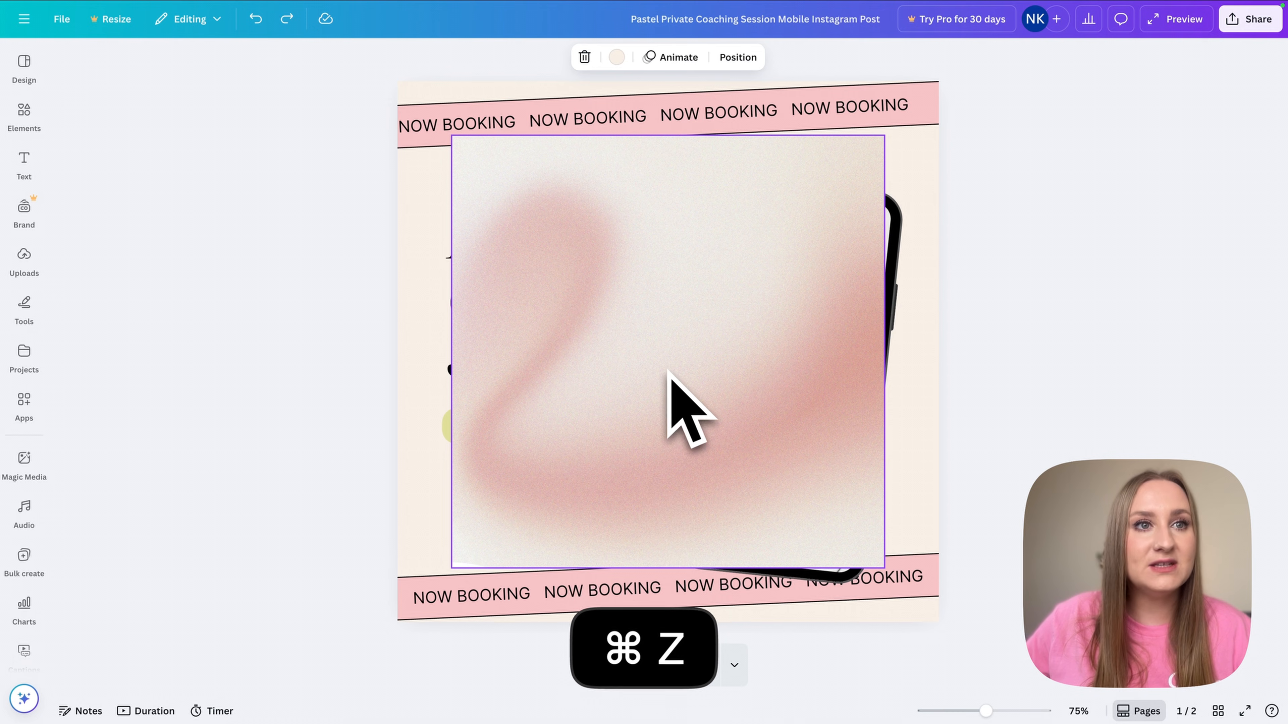
right_click(603, 431)
left_click(687, 648)
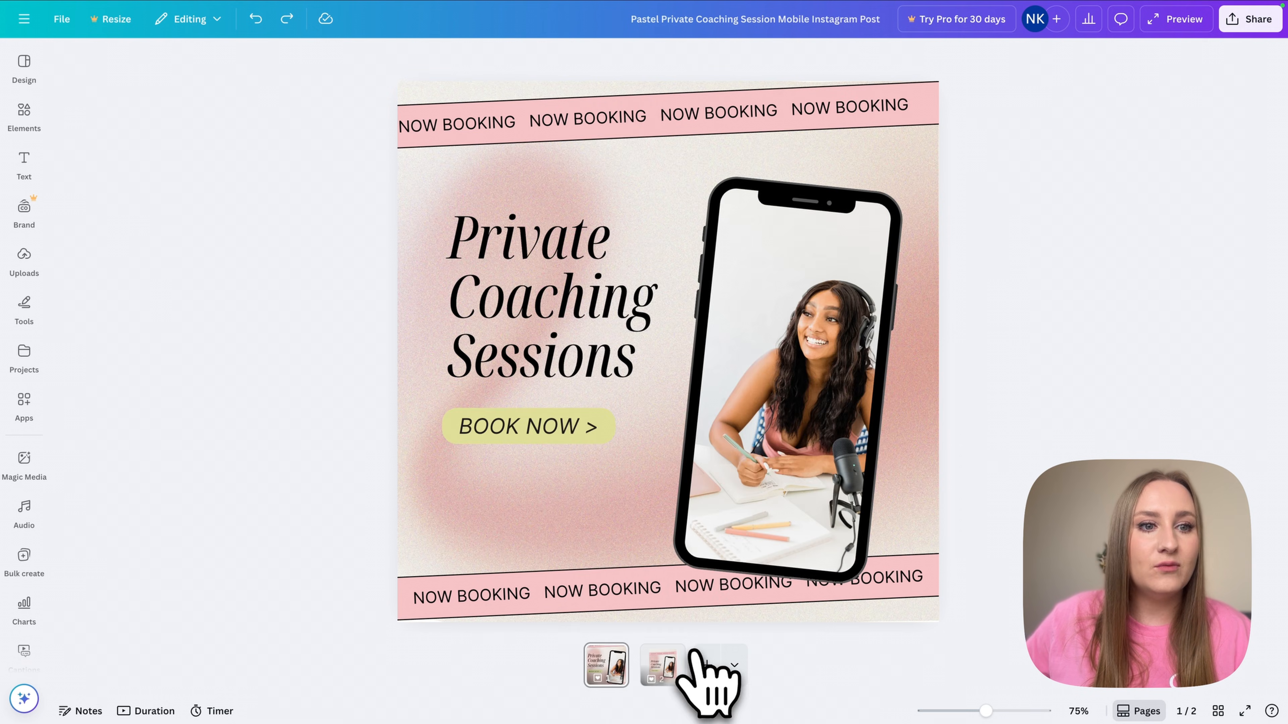
left_click(803, 152)
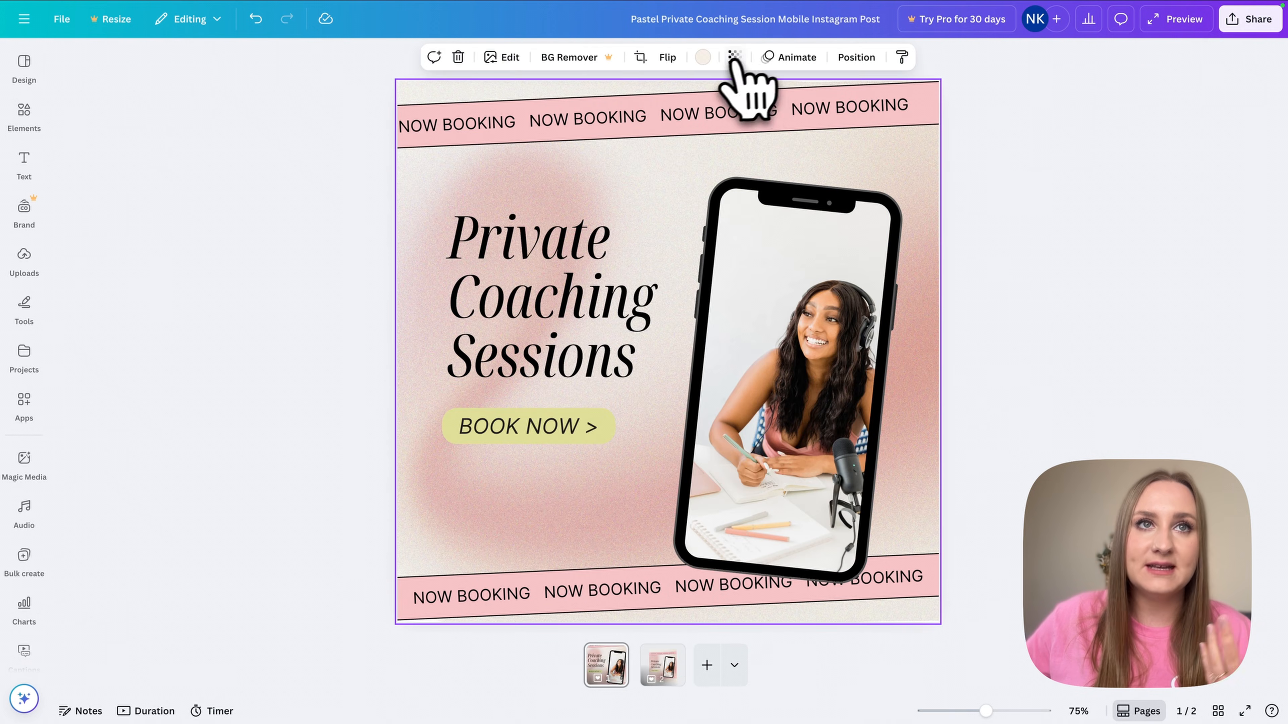
left_click(733, 56)
left_click_drag(740, 112, 713, 113)
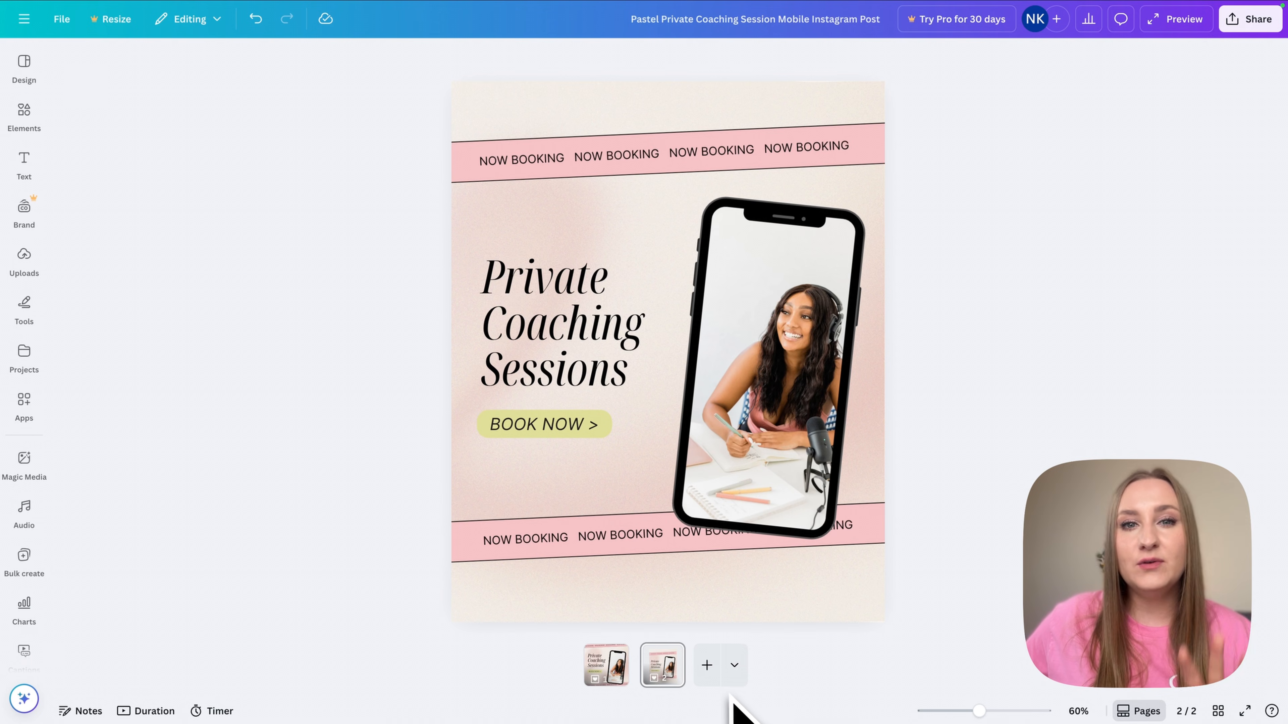
- Add a third Instagram Post page from the Social Media formats
left_click(734, 679)
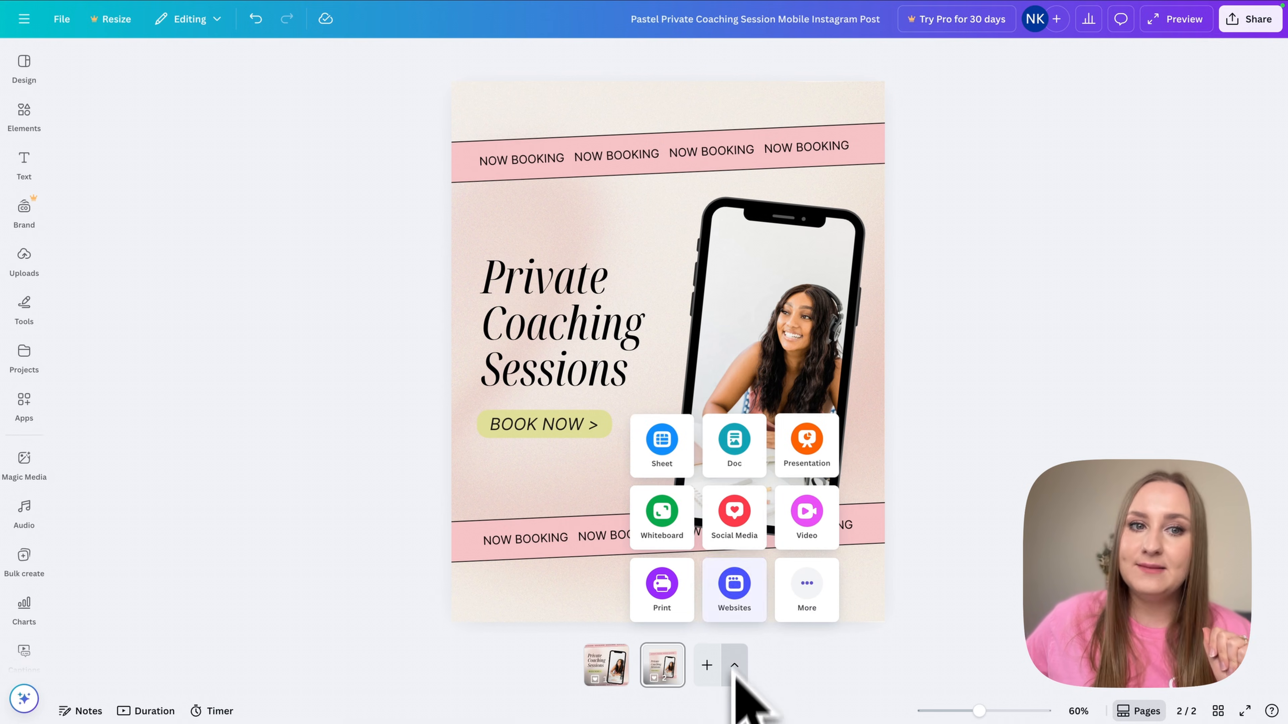
left_click(742, 540)
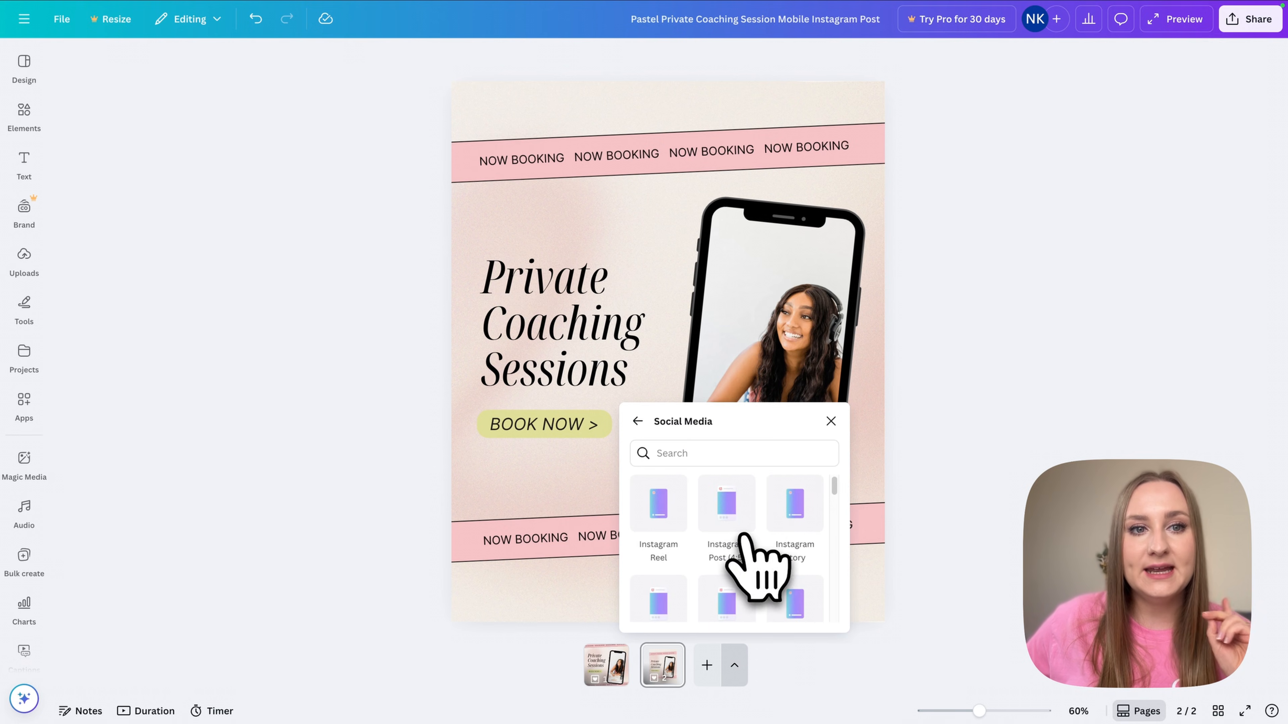
left_click(730, 498)
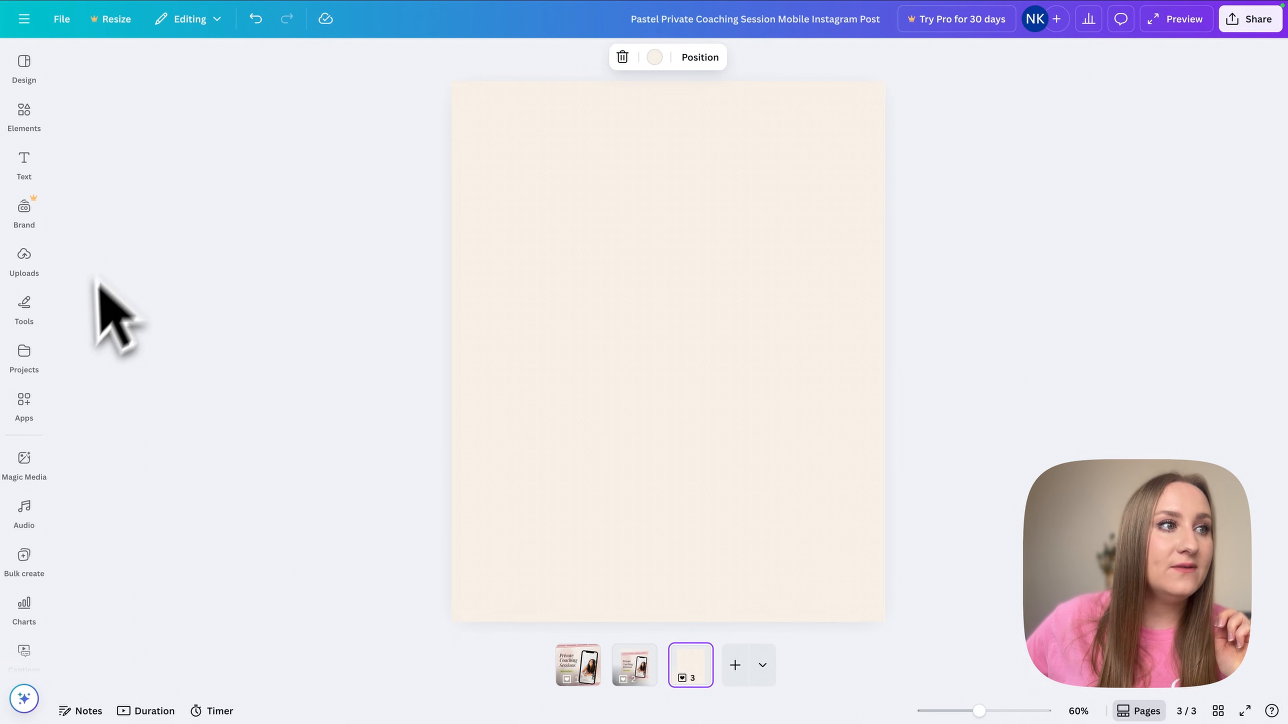
- Show the Projects panel listing the saved designs and folders
left_click(24, 459)
left_click(24, 406)
left_click(24, 355)
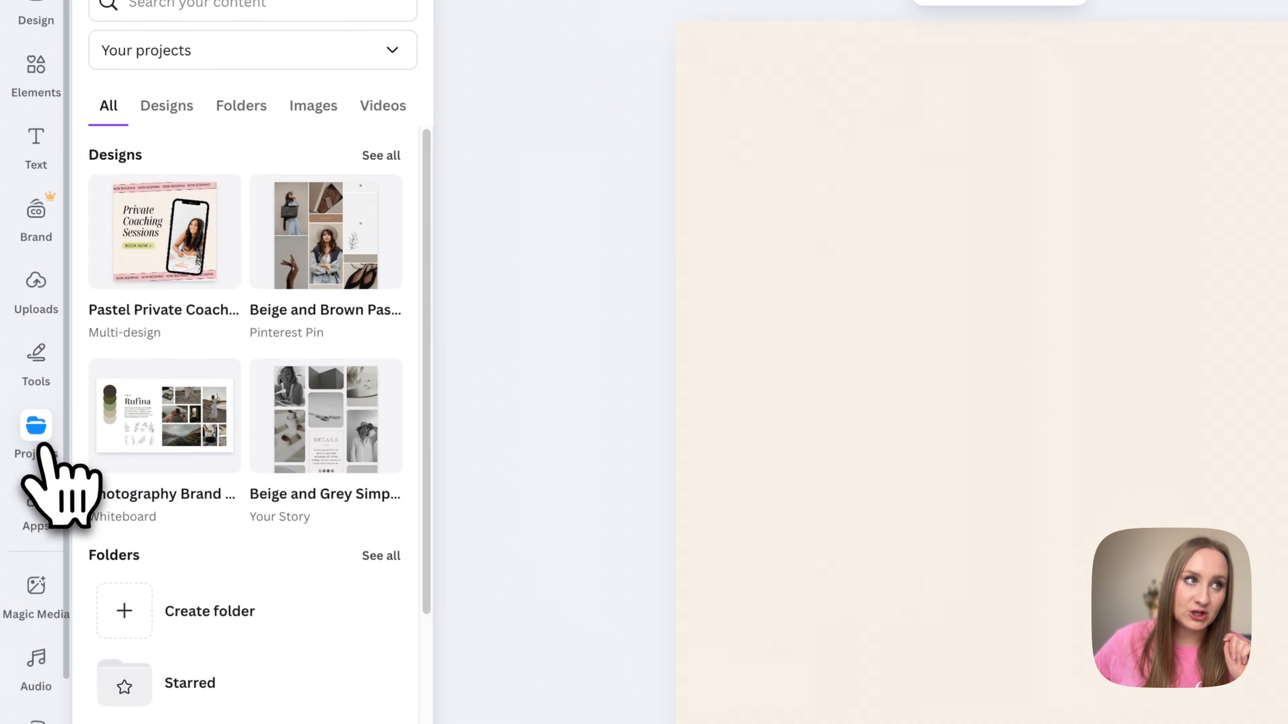
mouse_move(152, 292)
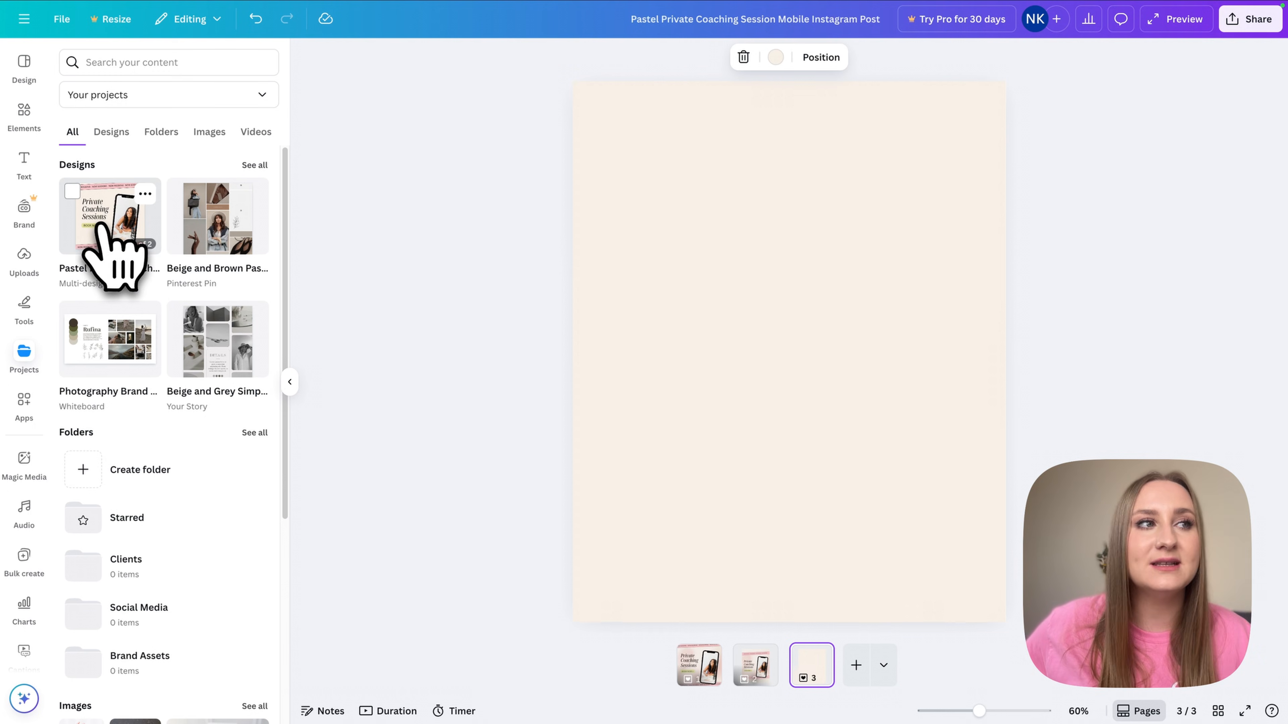
- Insert the Pastel Private Coaching design from Projects onto page three
left_click(119, 221)
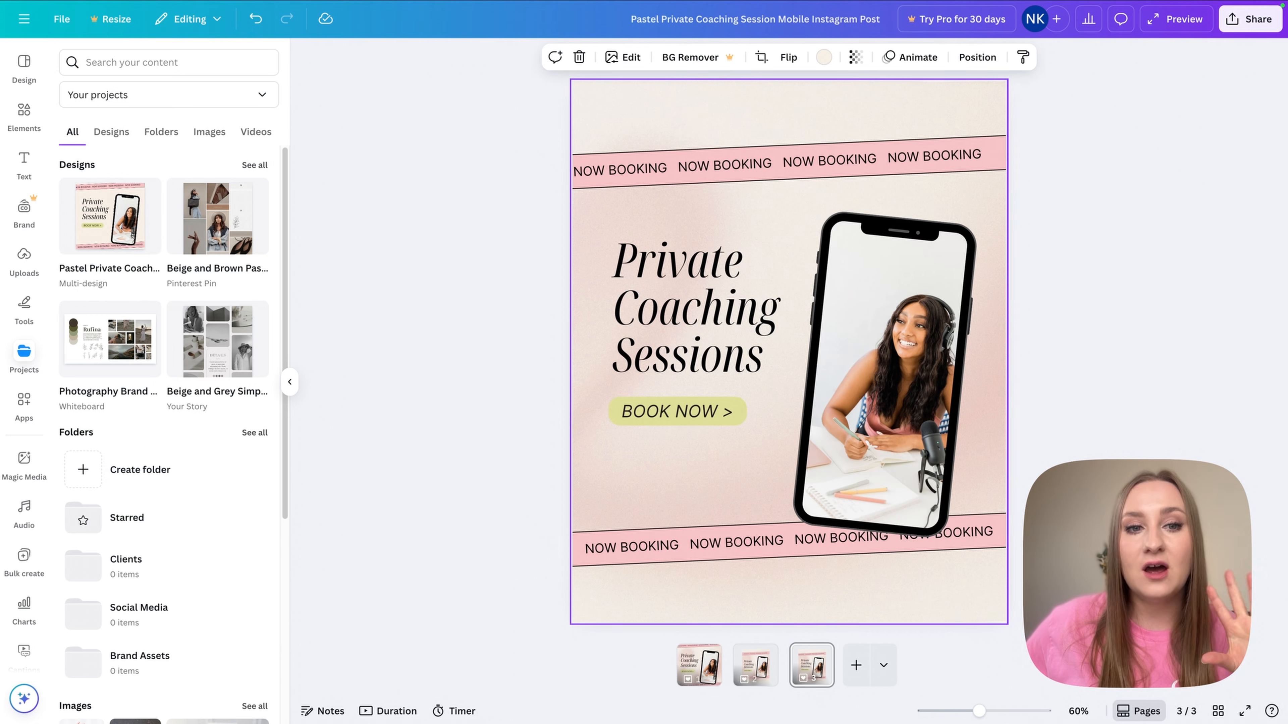
left_click(1070, 680)
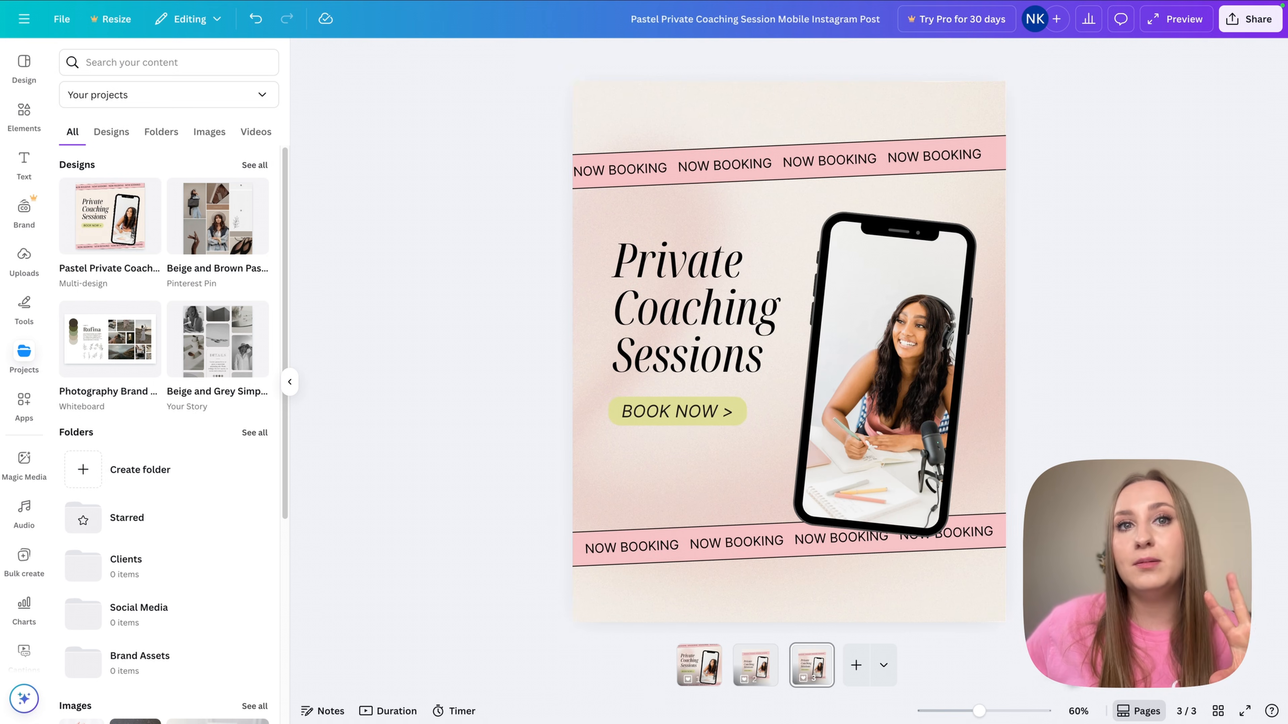
left_click(898, 601)
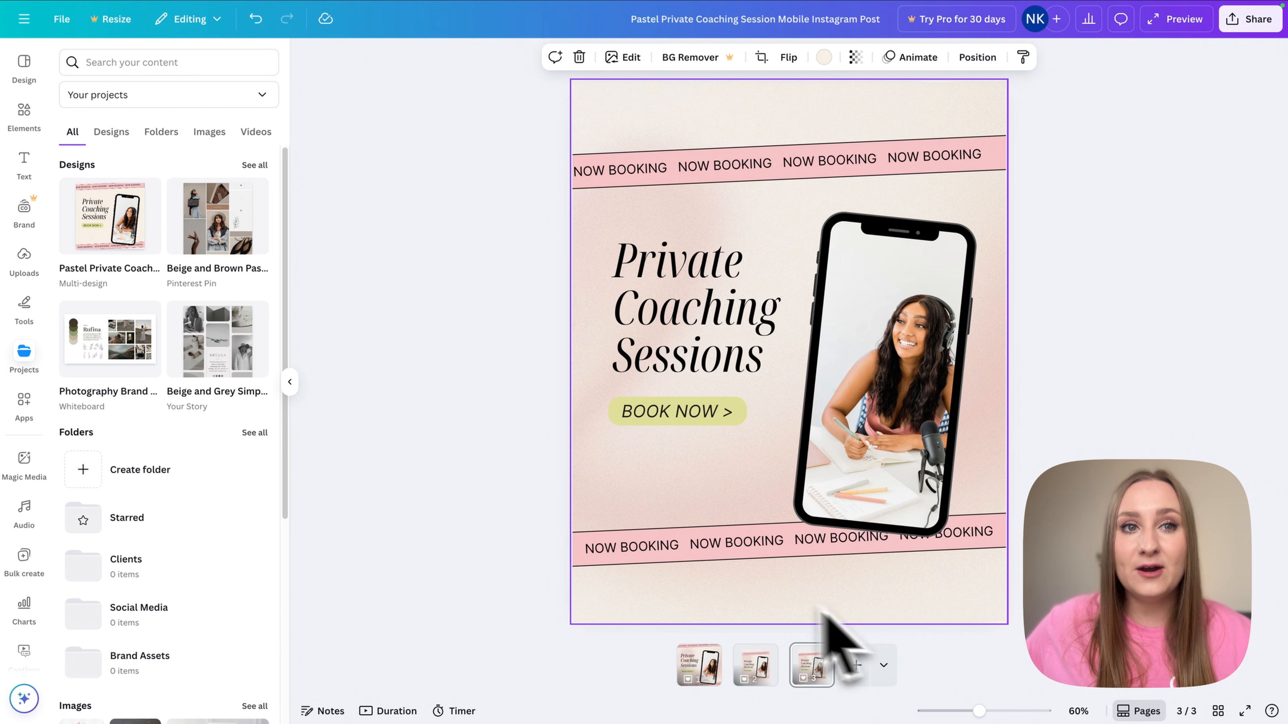
- Enlarge the phone frame slightly and move the bottom NOW BOOKING band down
left_click(822, 446)
left_click_drag(977, 210, 1001, 207)
left_click(1046, 281)
left_click_drag(715, 555, 681, 568)
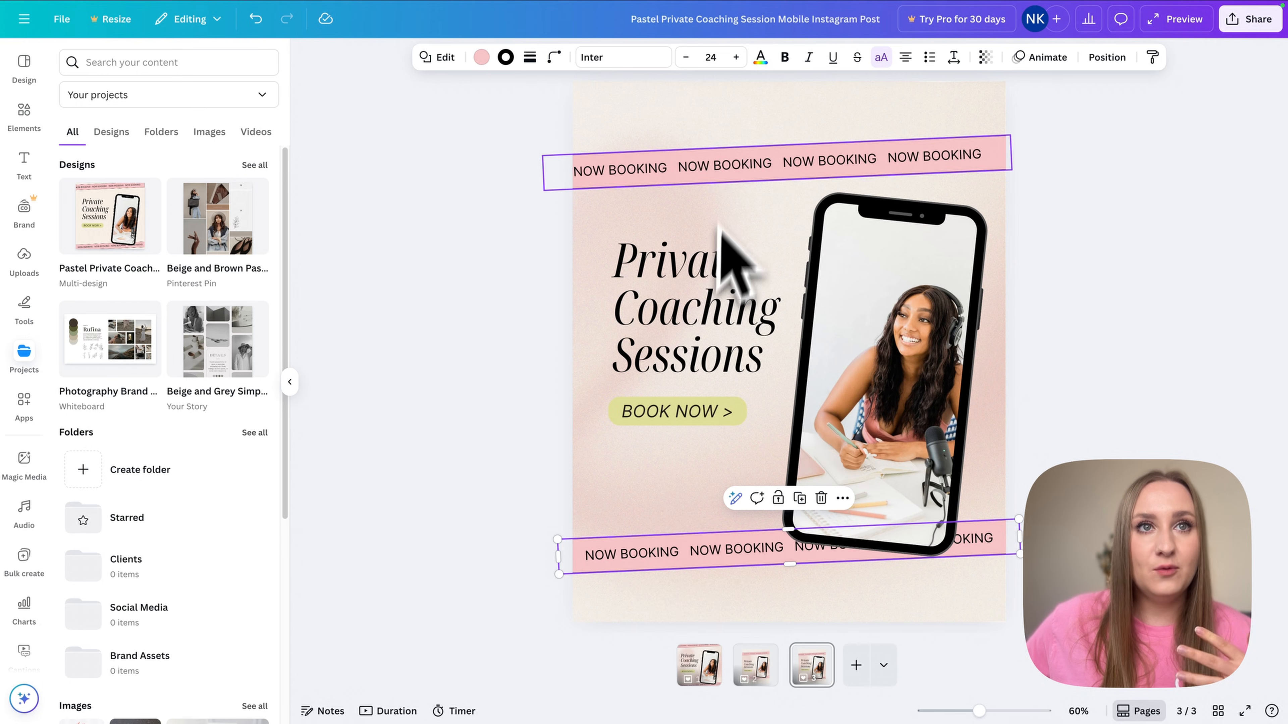
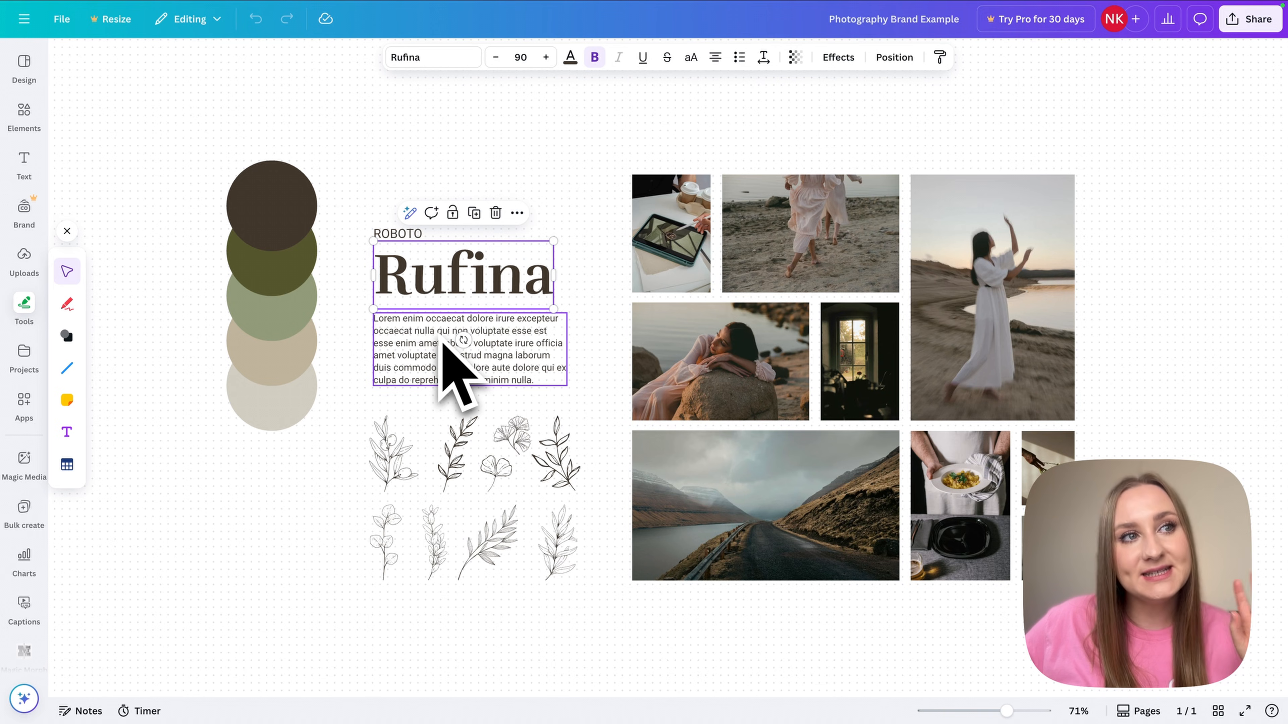
- Check the brand board's ROBOTO label, Rufina heading and lorem ipsum body text
left_click(391, 235)
left_click(402, 270)
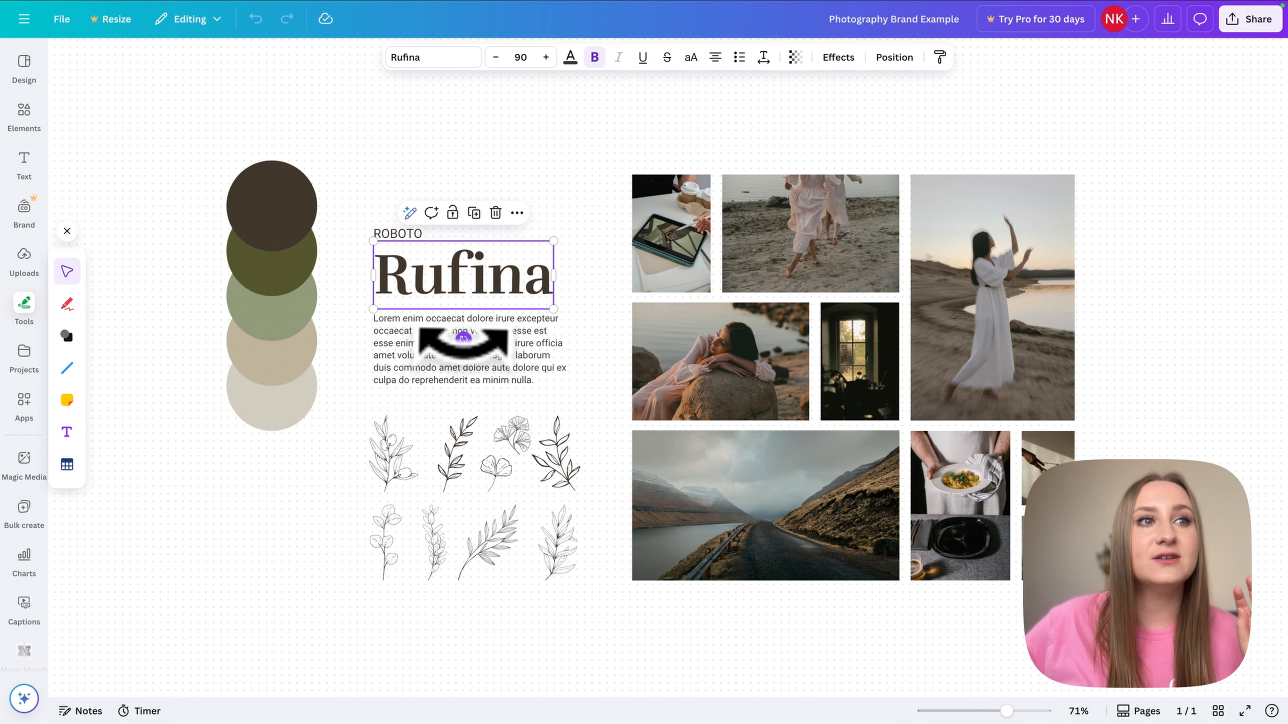
left_click(463, 338)
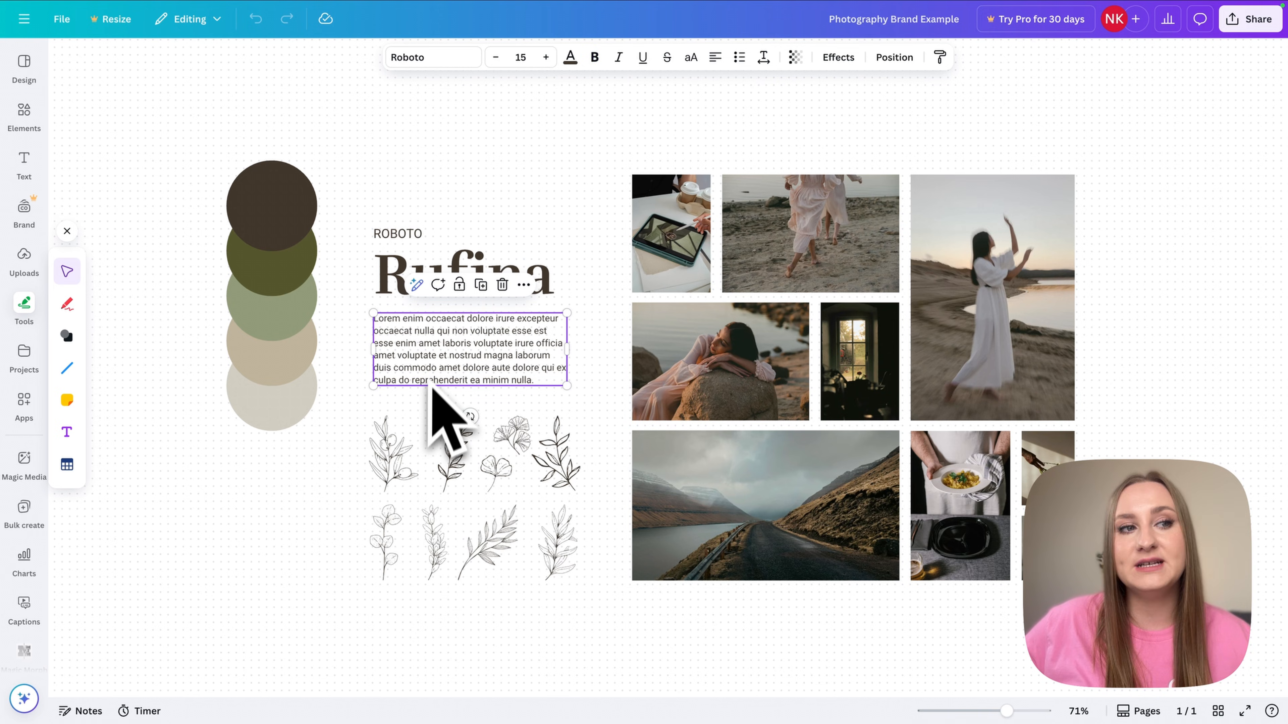
left_click(500, 625)
- Marquee-select the botanical illustrations and the photo grid, then bring up the beige and grey mood board
left_click_drag(605, 629, 359, 472)
left_click(608, 183)
left_click_drag(658, 98, 1143, 691)
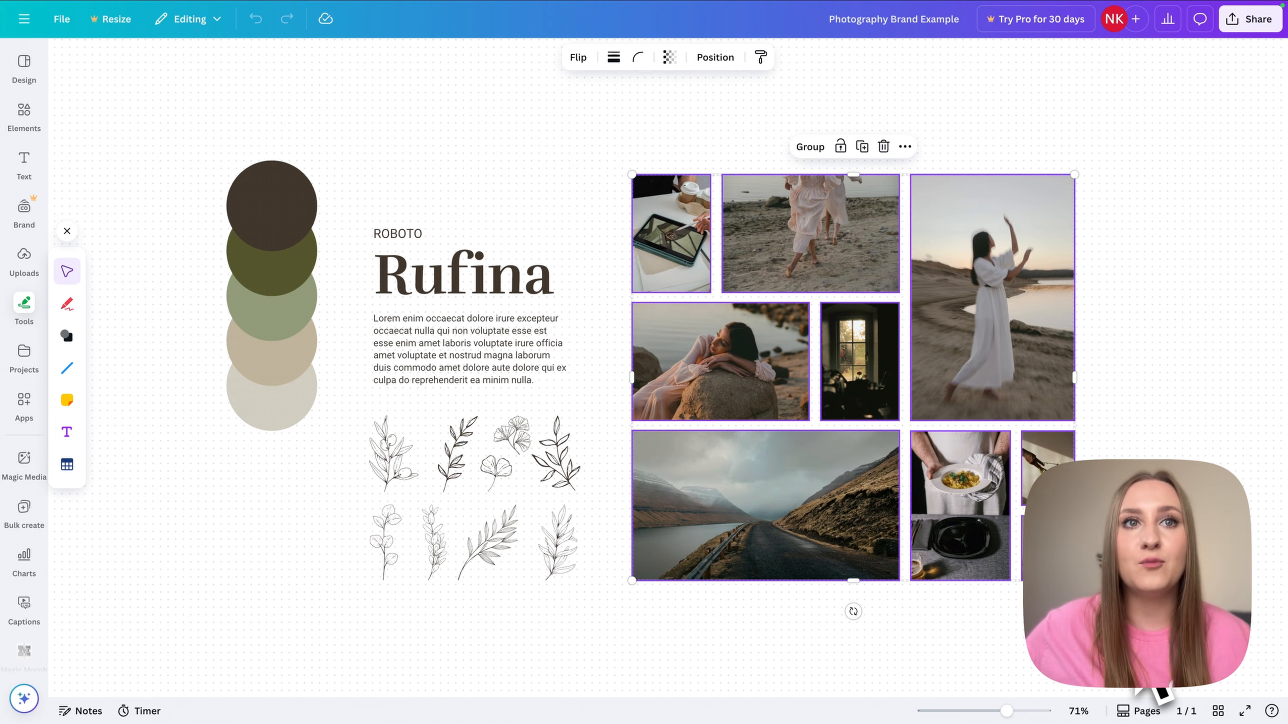
left_click(1143, 680)
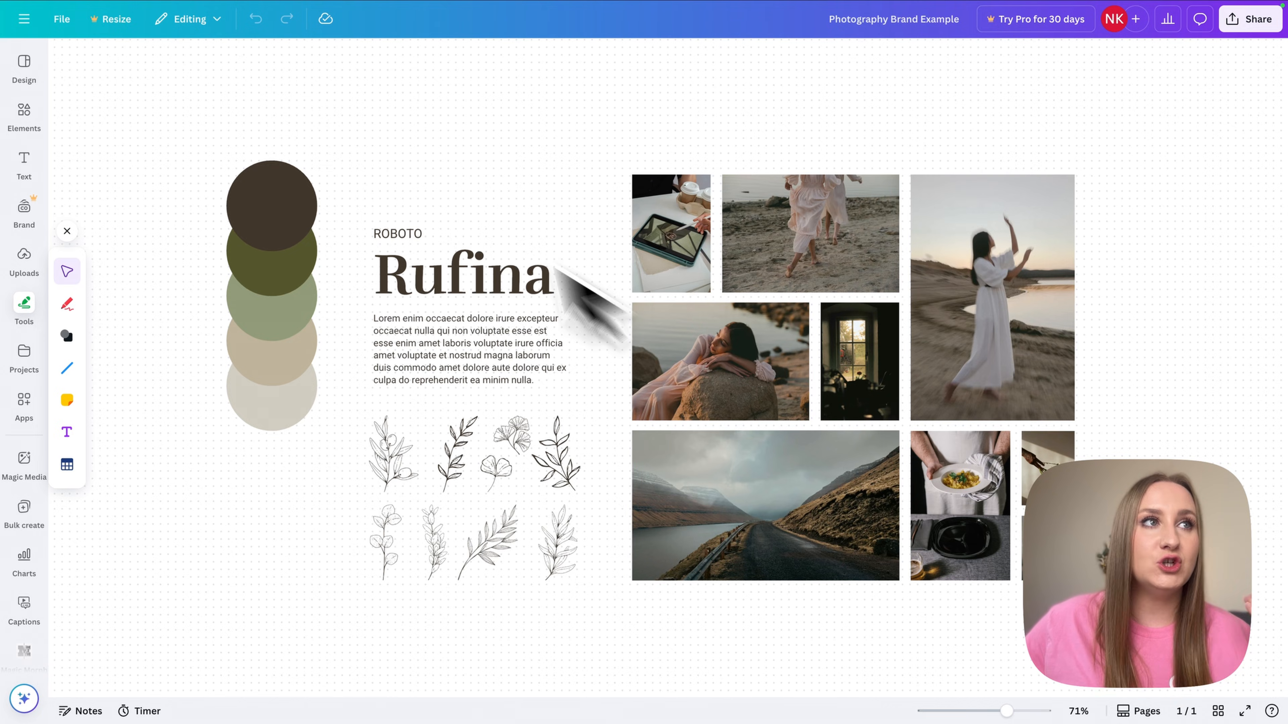
mouse_move(295, 3)
left_click(307, 31)
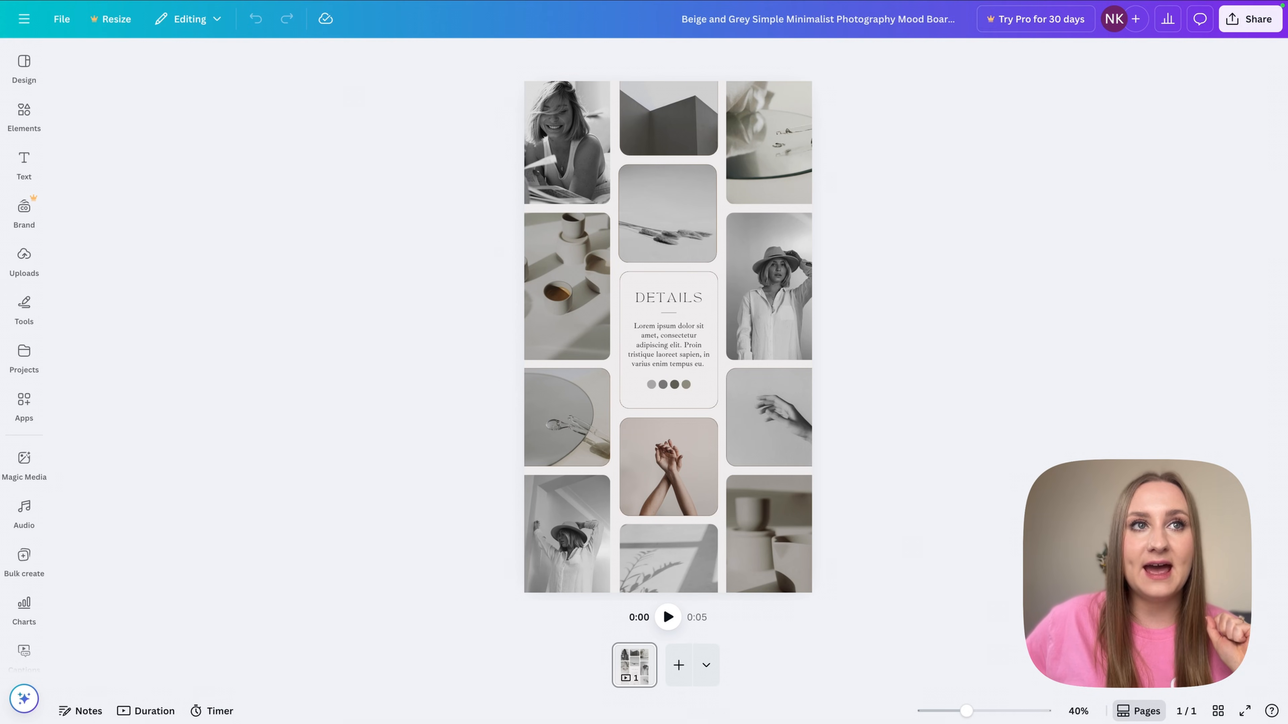
- Copy the tall dancing-woman photo into the mood board's right-column middle frame
left_click(211, 32)
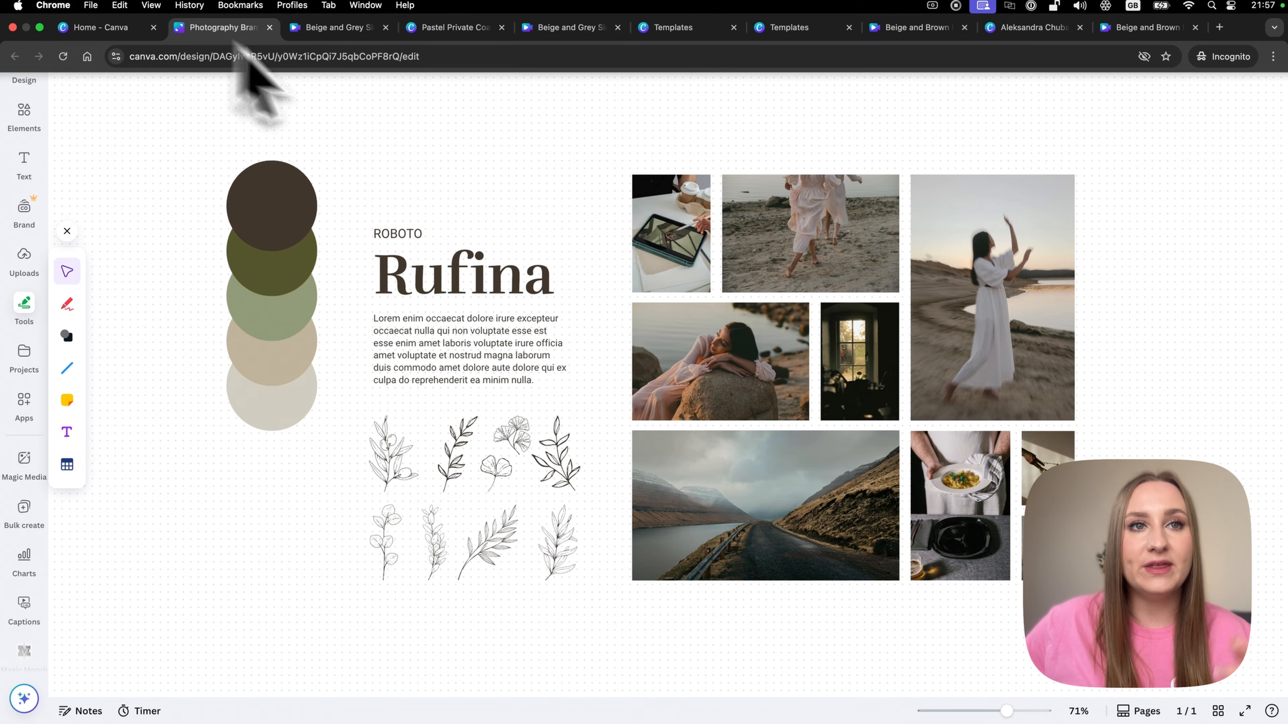
left_click(768, 385)
left_click(1065, 322)
key("super+c")
mouse_move(385, 21)
left_click(349, 32)
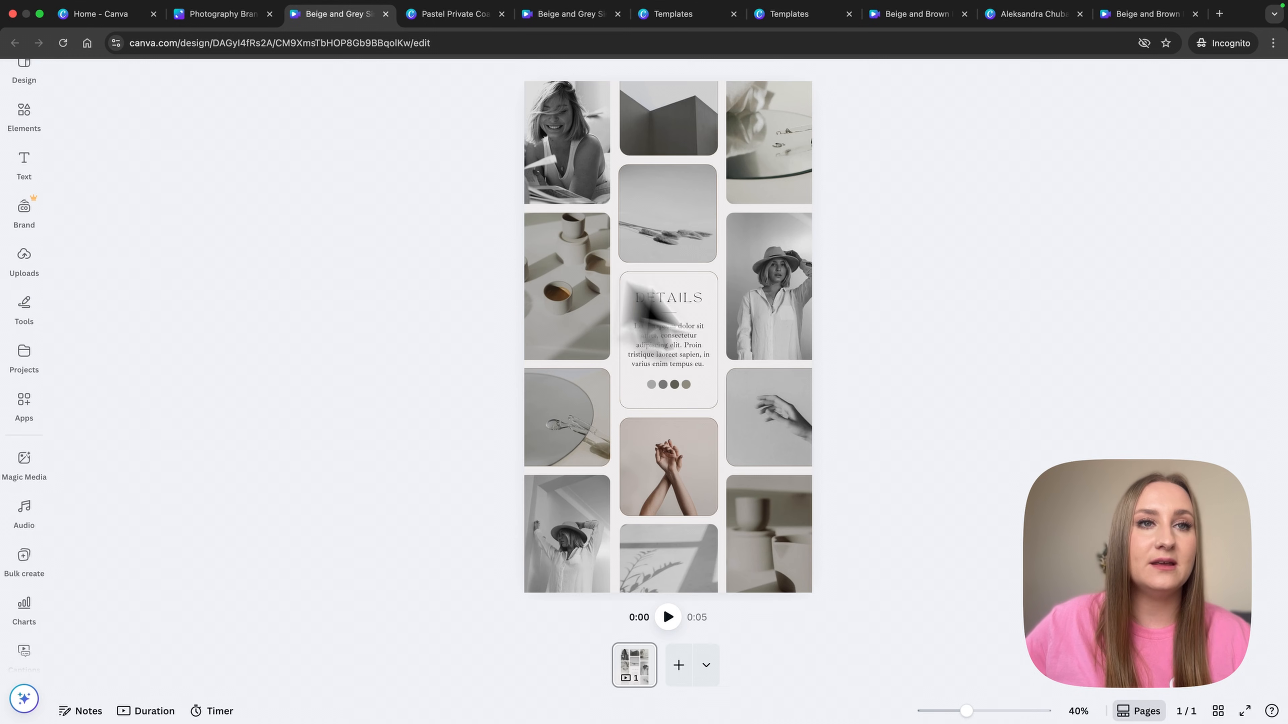
key("super+v")
left_click_drag(577, 136, 765, 284)
left_click(949, 468)
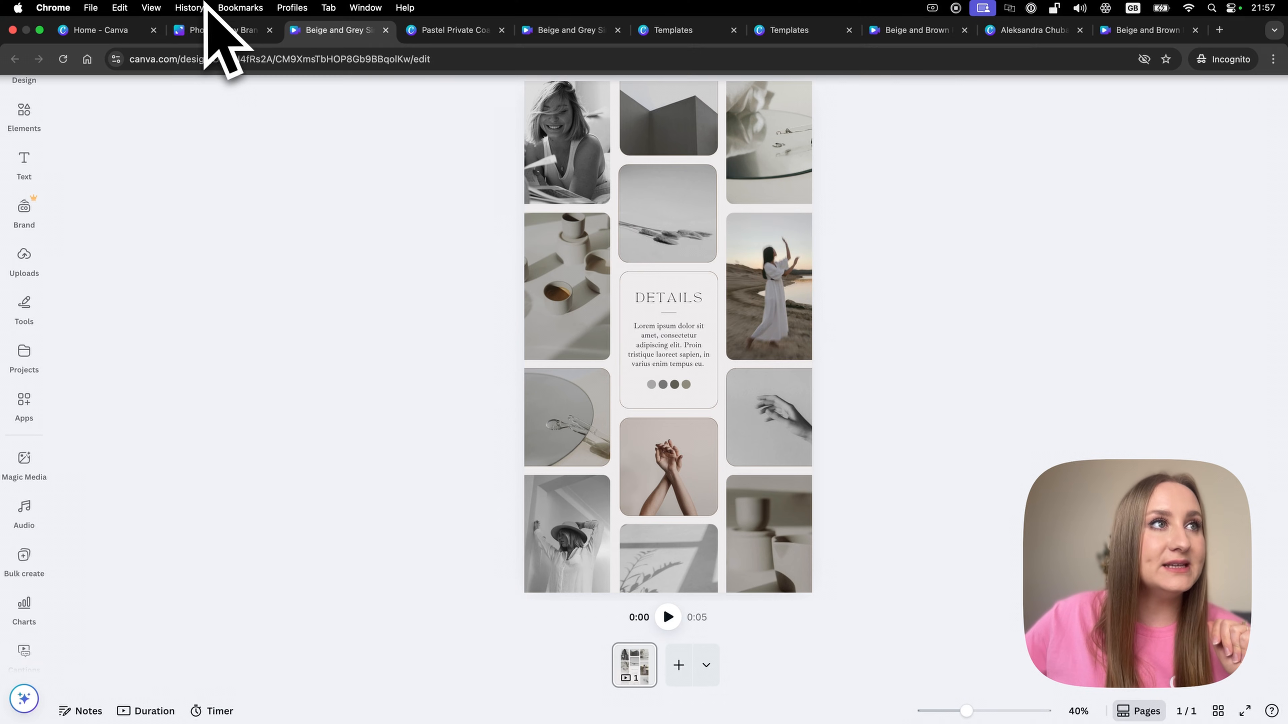
- Lock the road photo and copy the beach-running, reclining-woman and road photos from the brand board
left_click(219, 32)
left_click(764, 528)
left_click(744, 402)
left_click(797, 247)
left_click(755, 350, "shift")
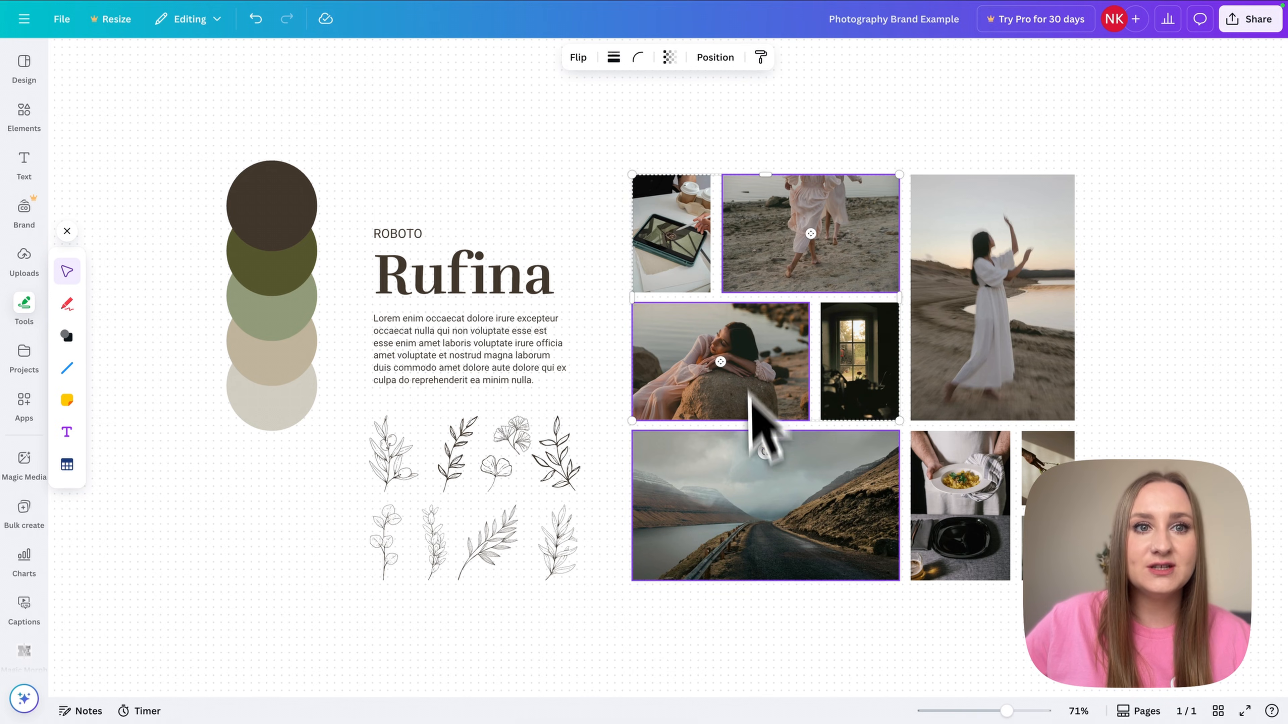
left_click(752, 478, "shift")
key("super+c")
scroll(659, 441, "down", 5)
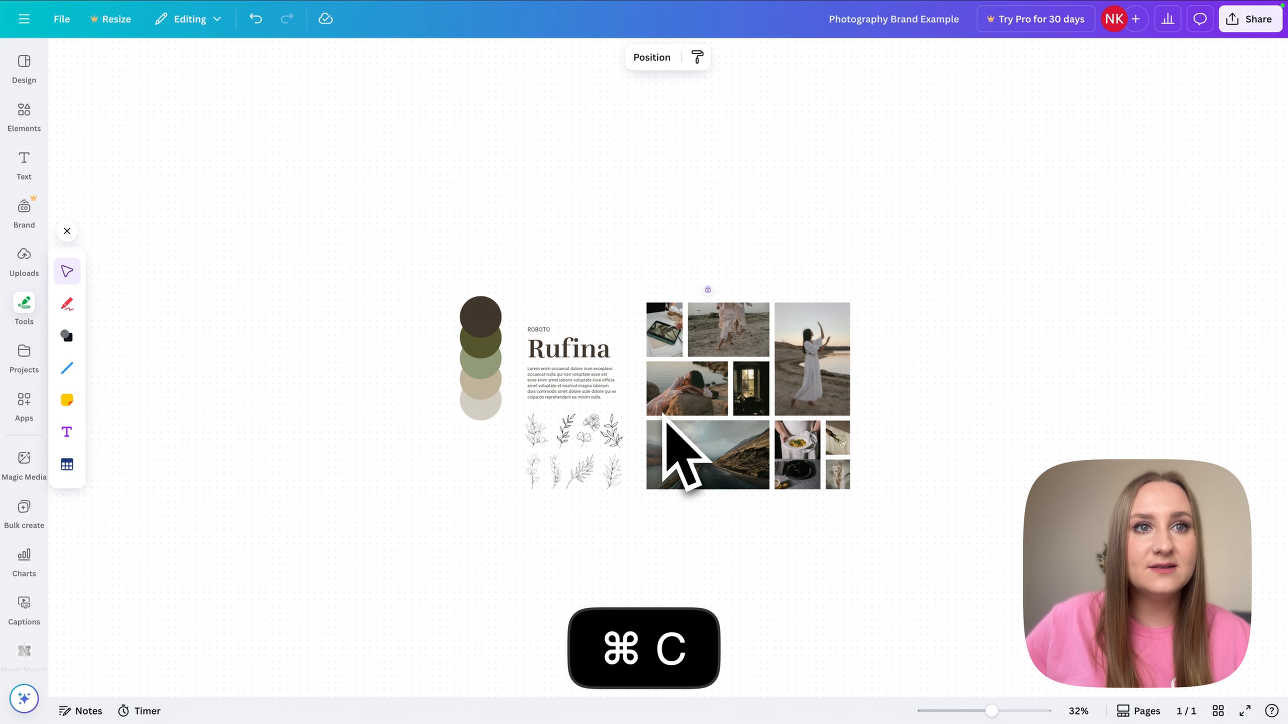
left_click(919, 438)
left_click_drag(379, 233, 420, 258)
left_click(939, 576)
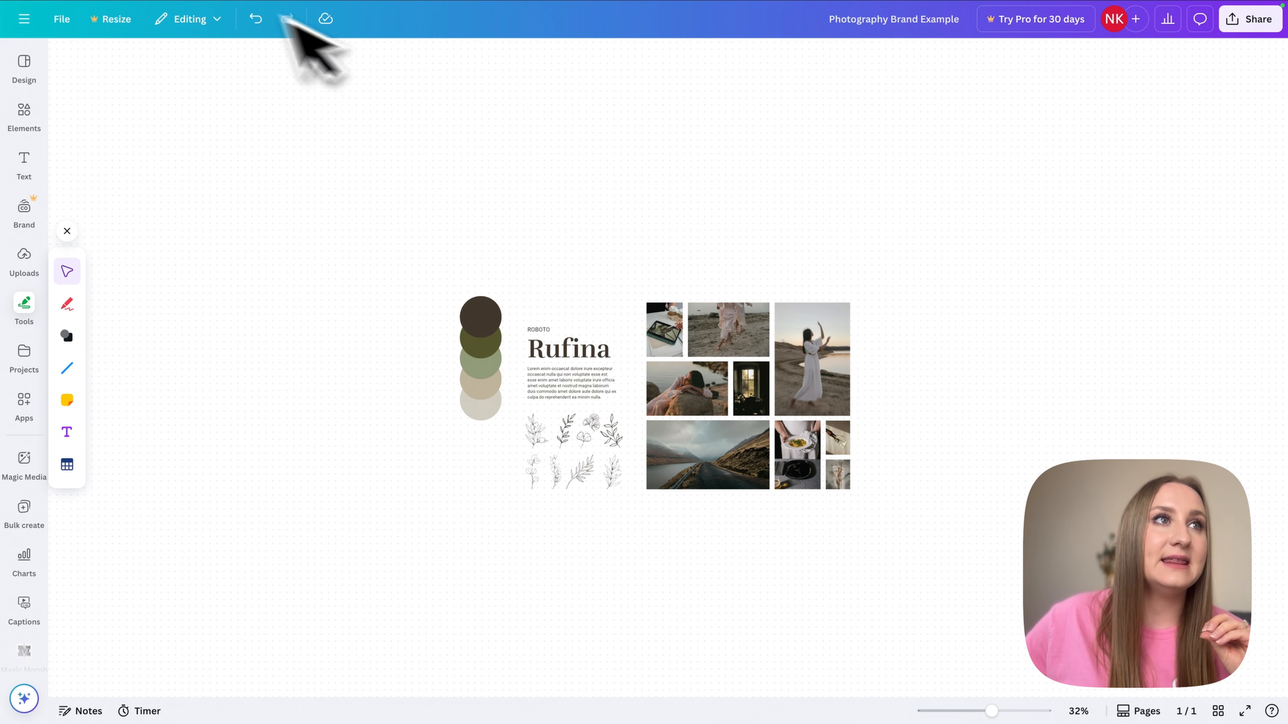
- Check the placed dancing-woman photo on the mood board, then return to the brand board
mouse_move(225, 10)
left_click(324, 33)
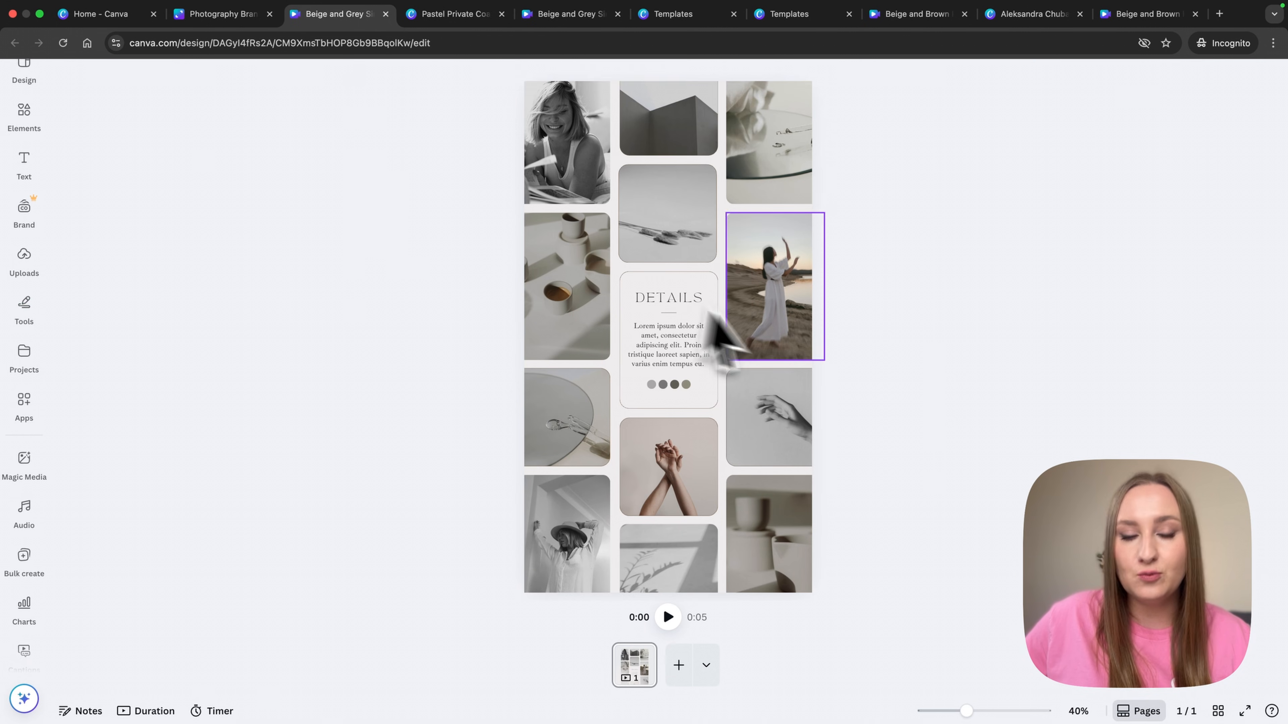
left_click(735, 330)
left_click(857, 337)
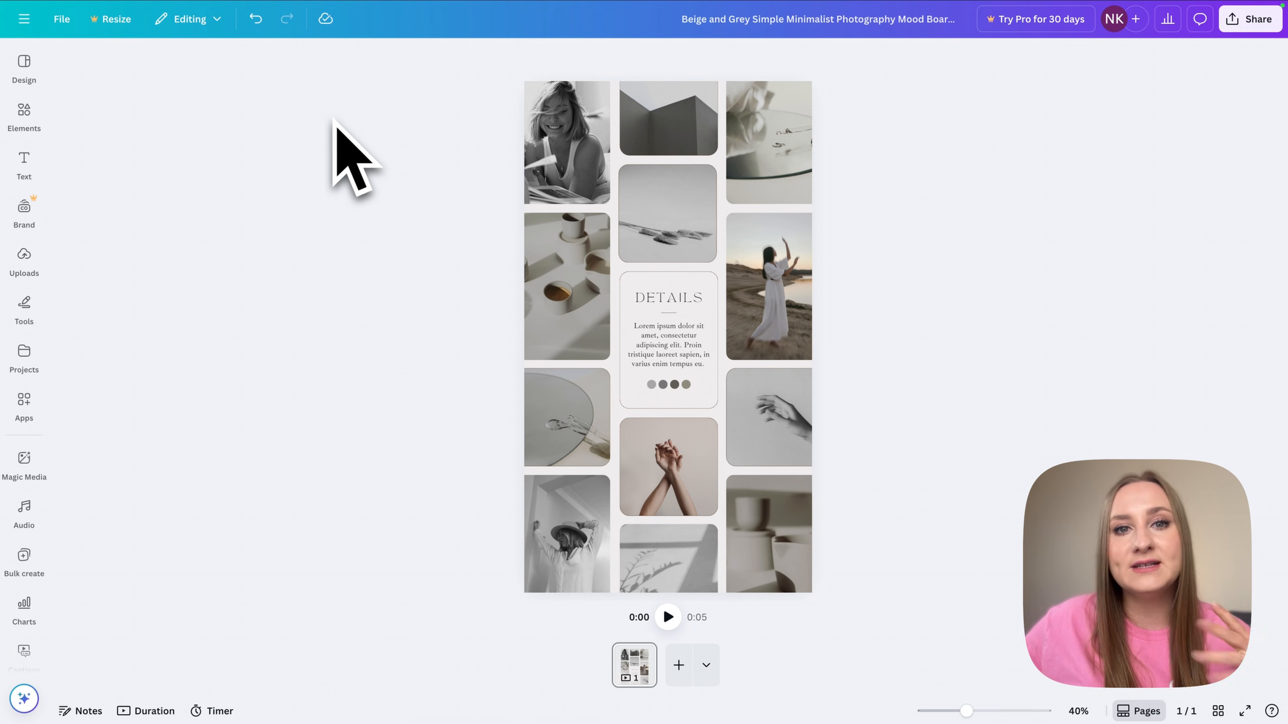
left_click(30, 355)
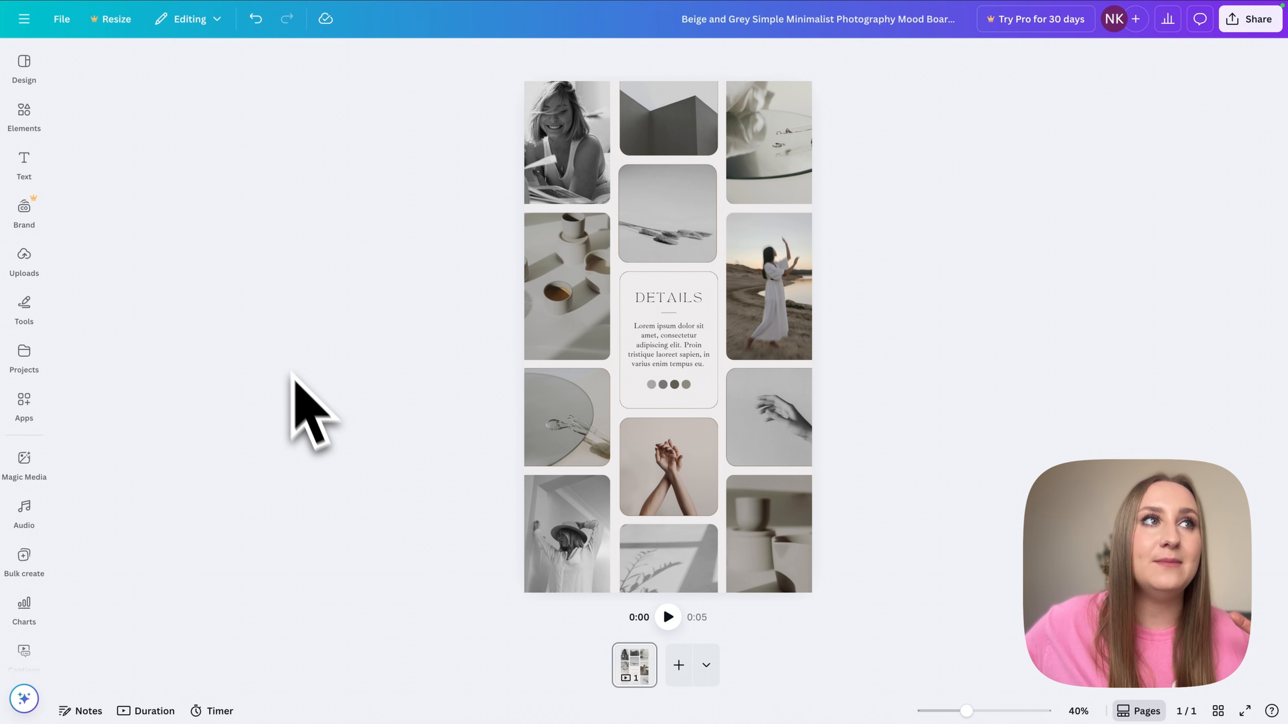
left_click(198, 27)
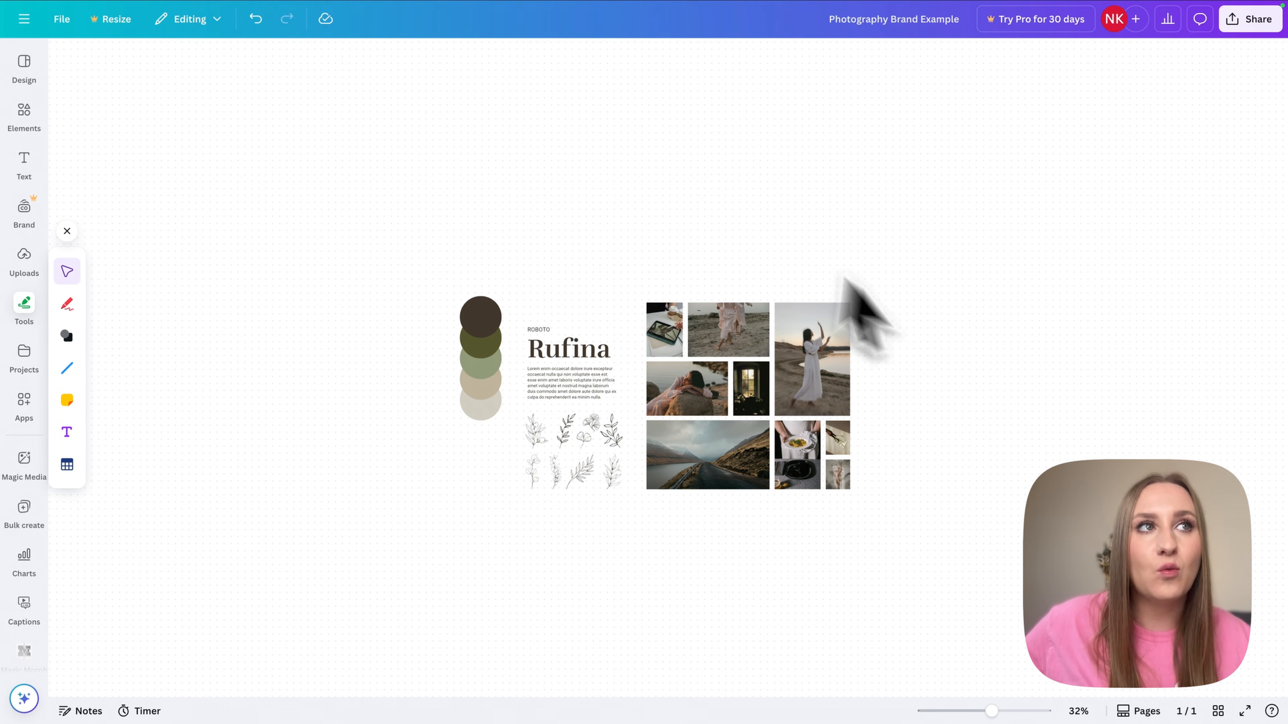
- Unlock and paste the road, reclining-woman and beach photos into the mood board's empty frames
key("super+c")
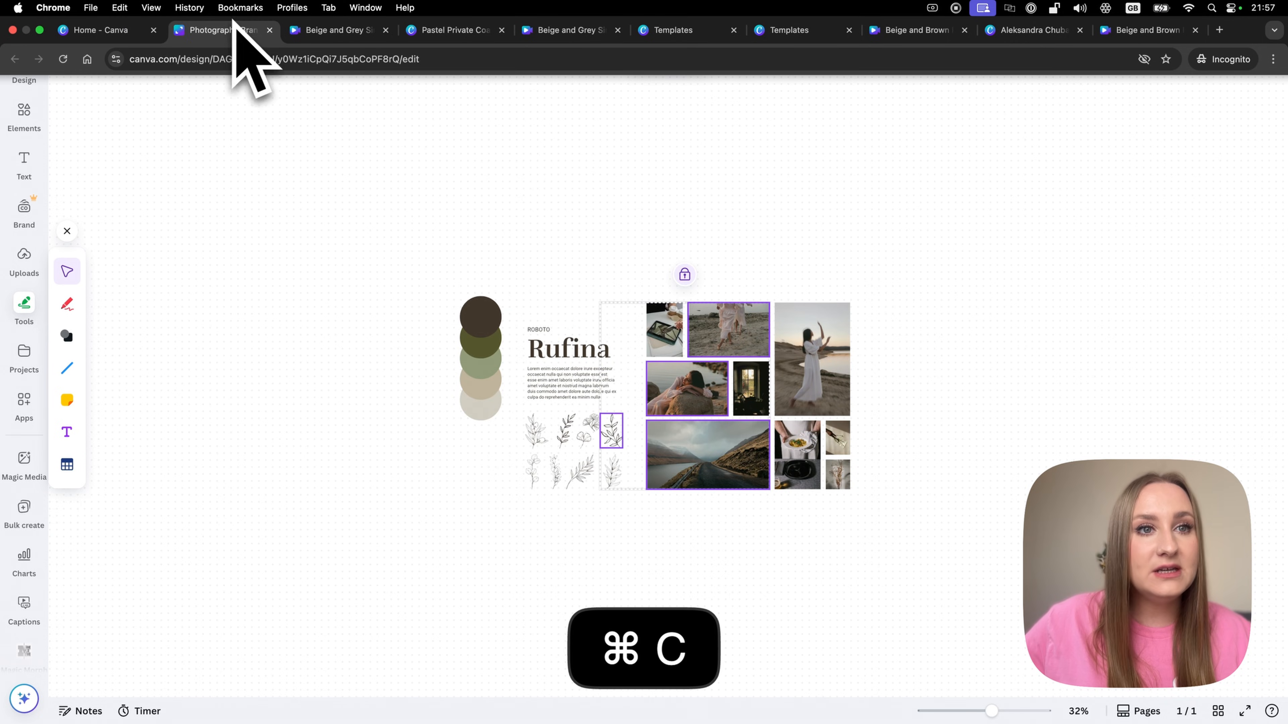
left_click(688, 282)
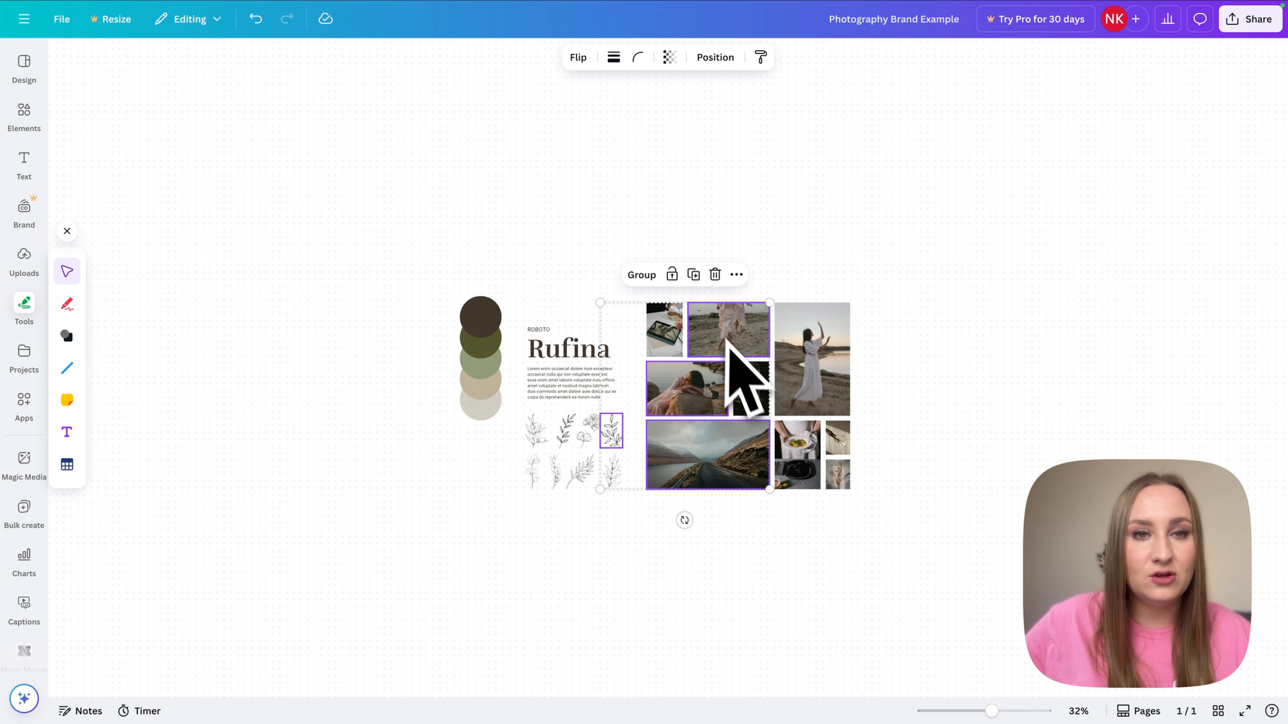
key("super+c")
mouse_move(333, 2)
left_click(328, 30)
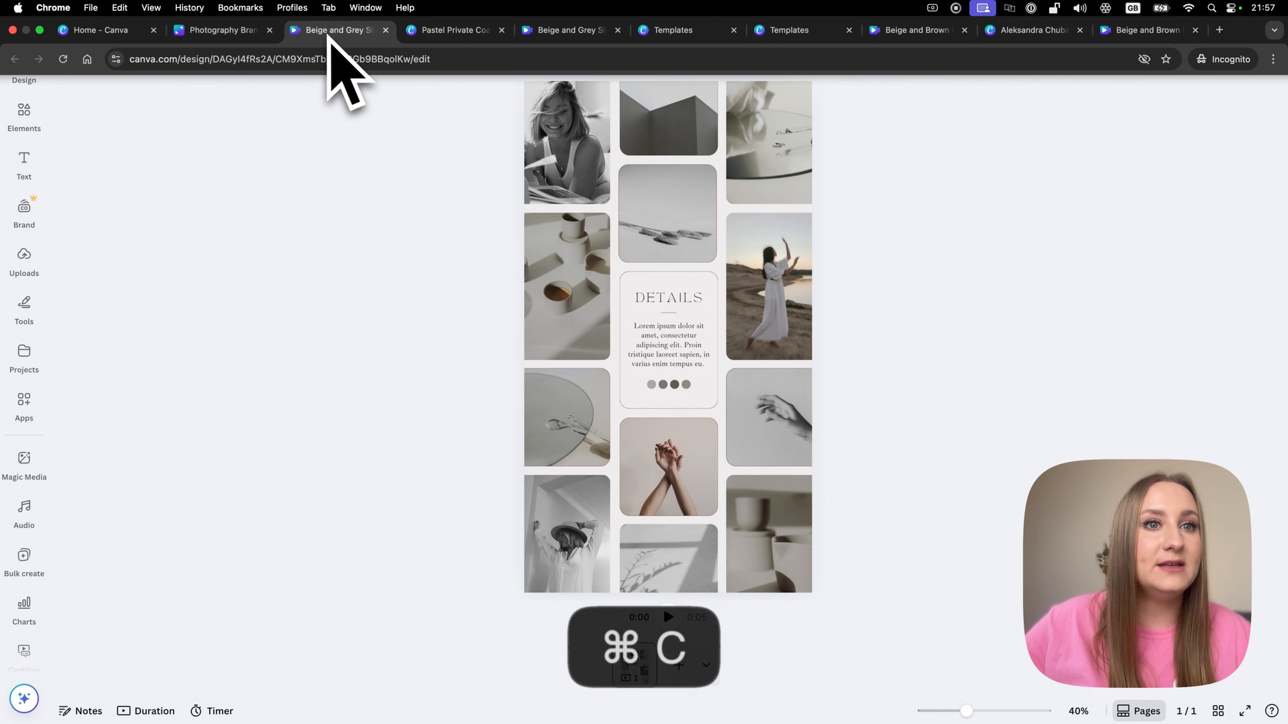
key("super+v")
left_click(843, 314)
left_click_drag(688, 278, 568, 324)
left_click_drag(625, 209, 679, 241)
left_click_drag(675, 117, 586, 463)
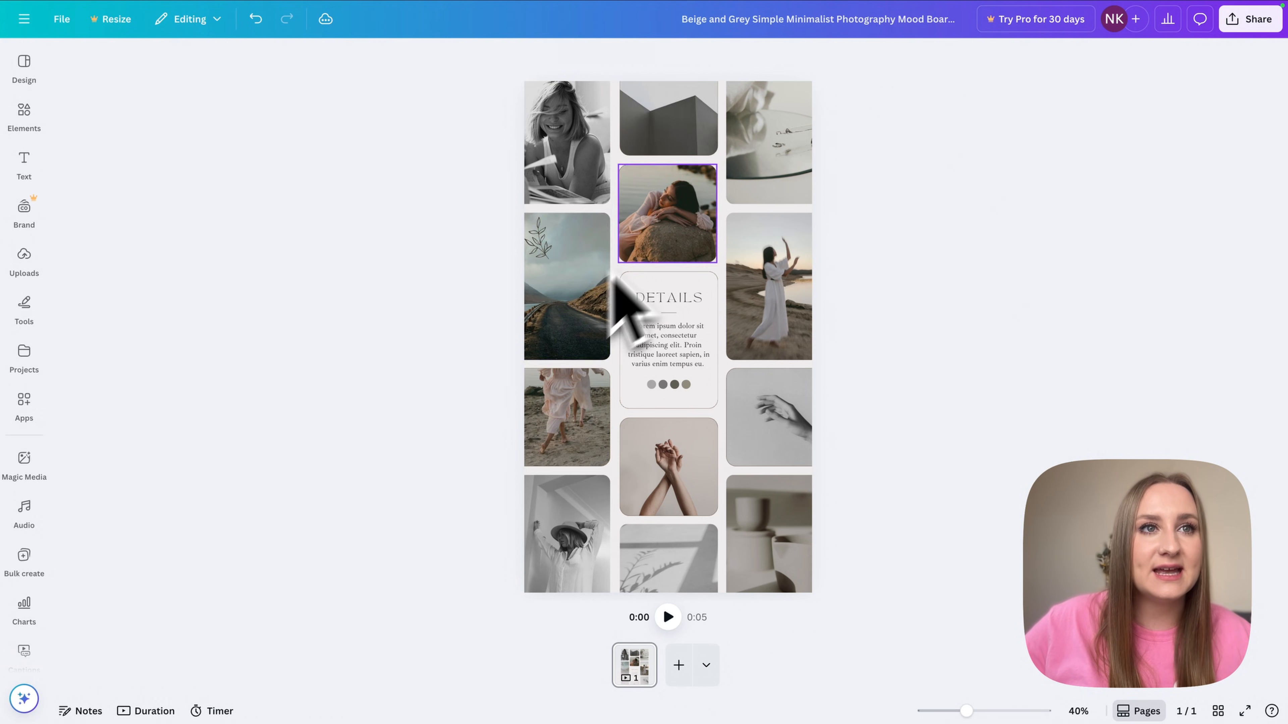
- Move the leaf sketch into the Details card and rotate it to a tilted angle
left_click_drag(540, 256, 730, 420)
left_click_drag(659, 386, 672, 402)
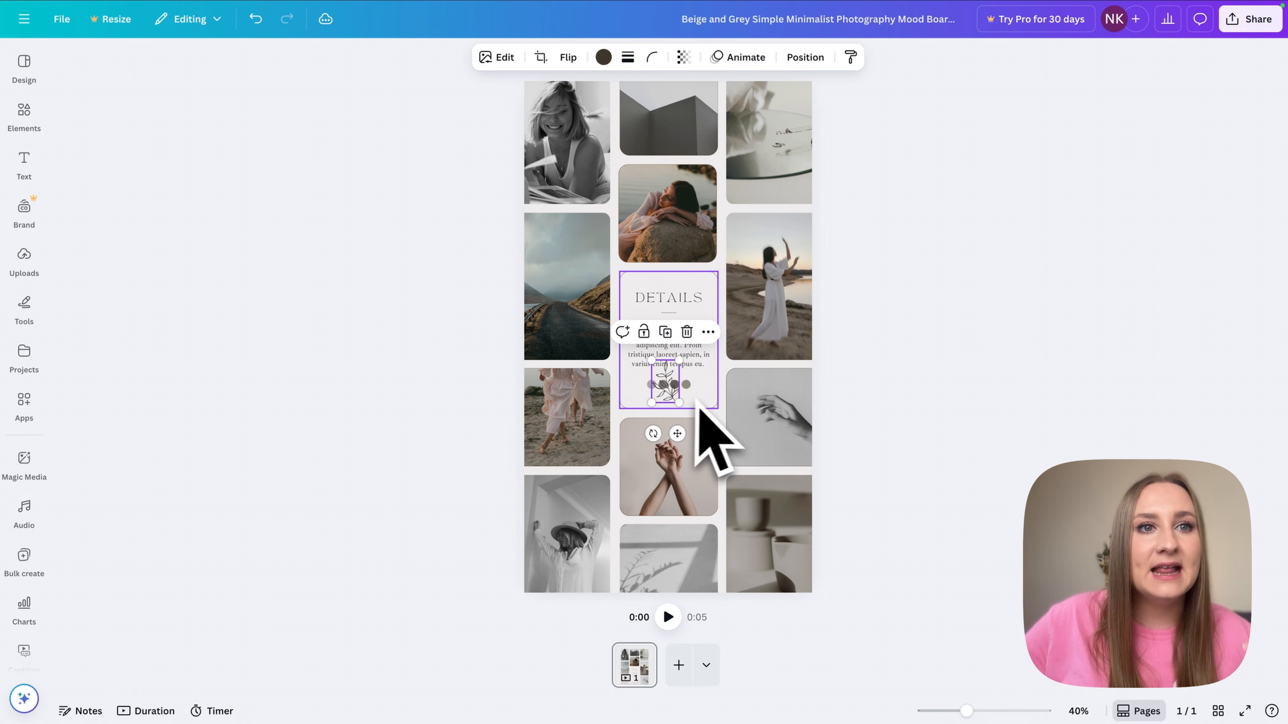
left_click(679, 398)
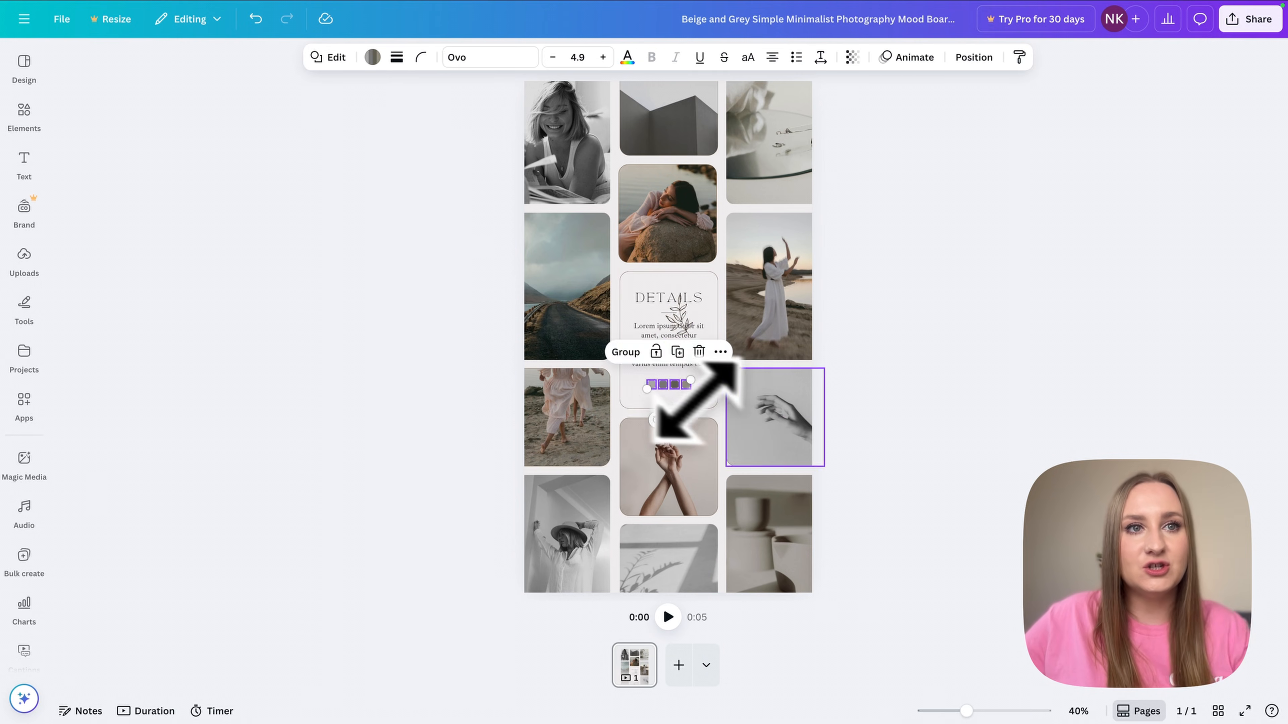
left_click(686, 332)
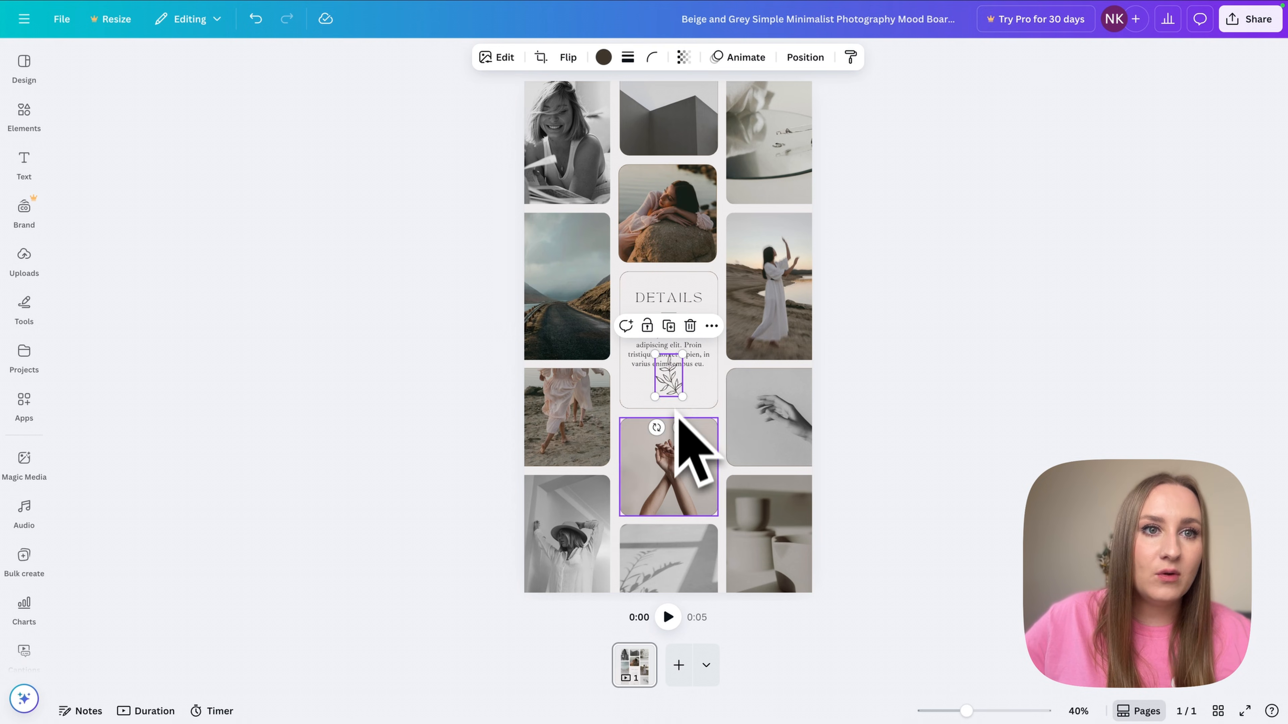
left_click_drag(706, 413, 682, 394)
left_click(842, 408)
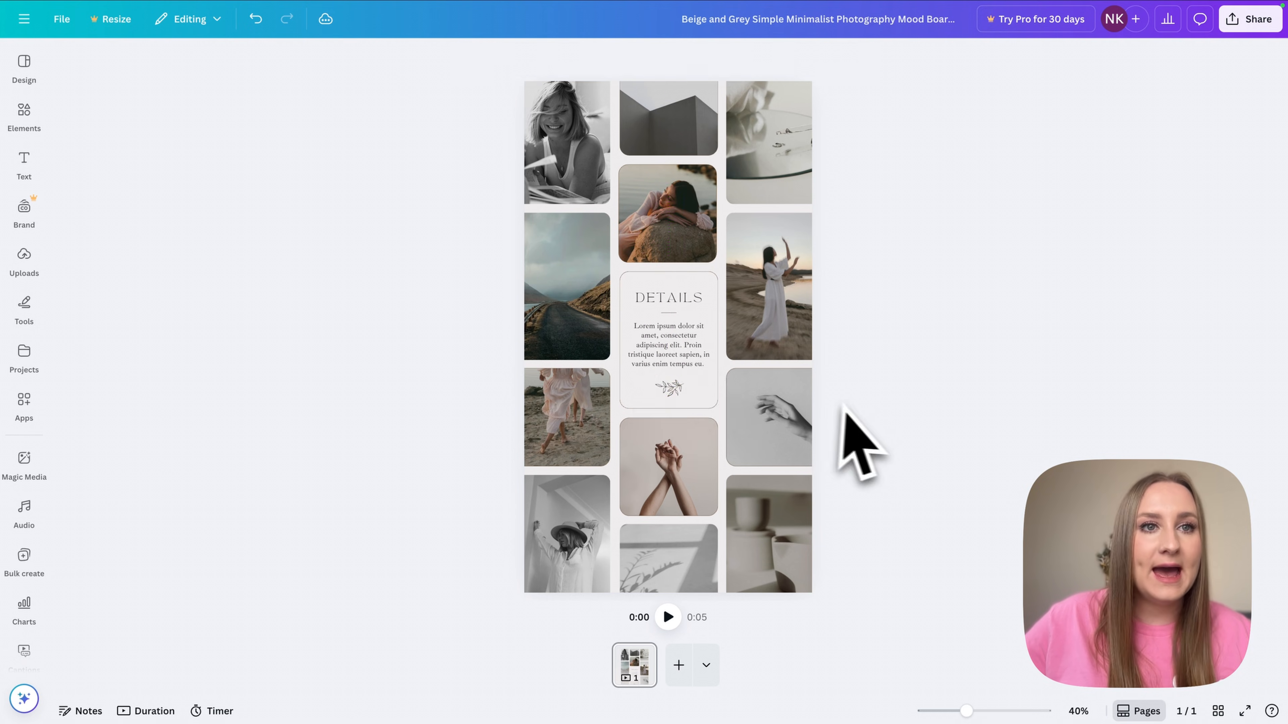
mouse_move(103, 3)
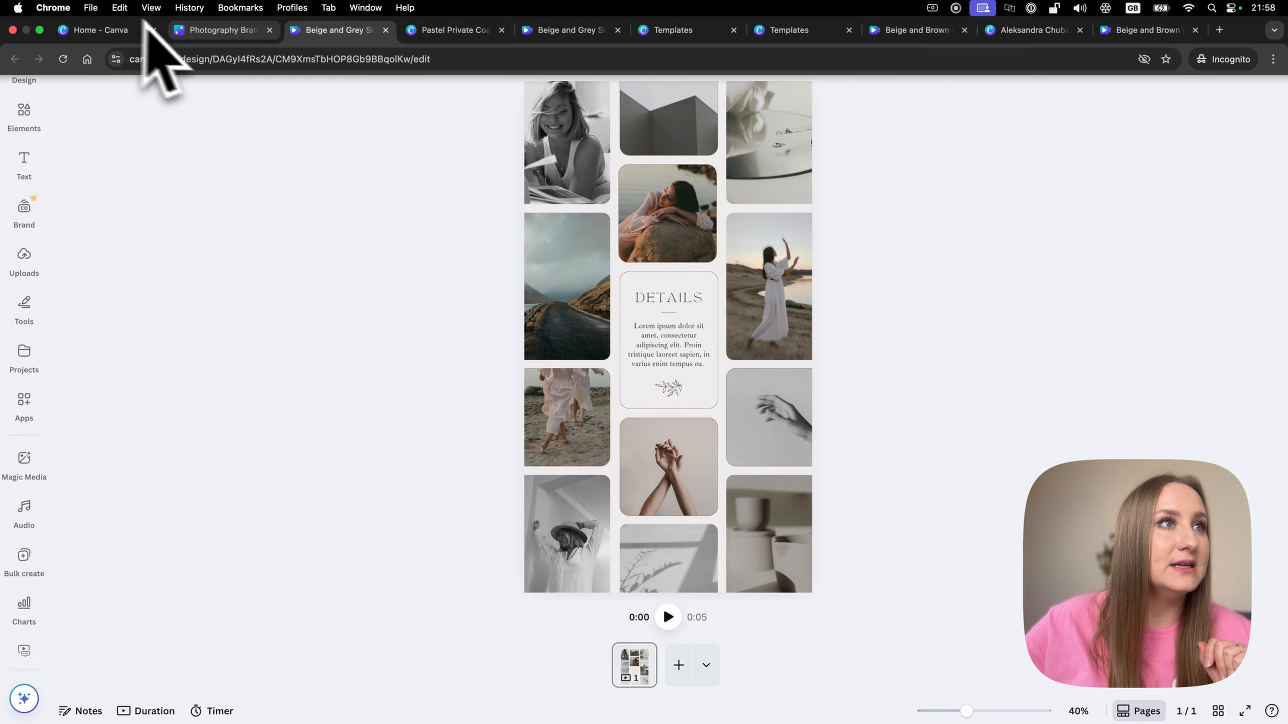
left_click(213, 10)
- Paste the Rufina type sample group at the top of the mood board's right column
left_click(551, 350)
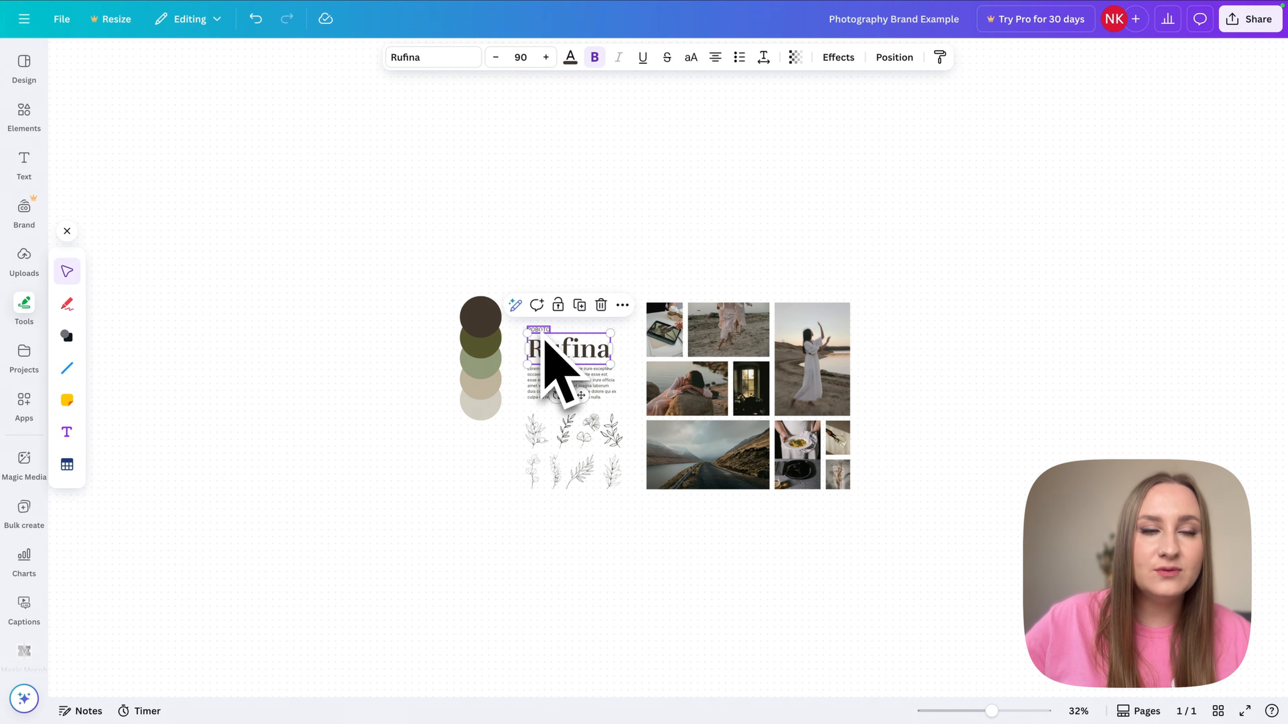
left_click(539, 329)
left_click(588, 370, "shift")
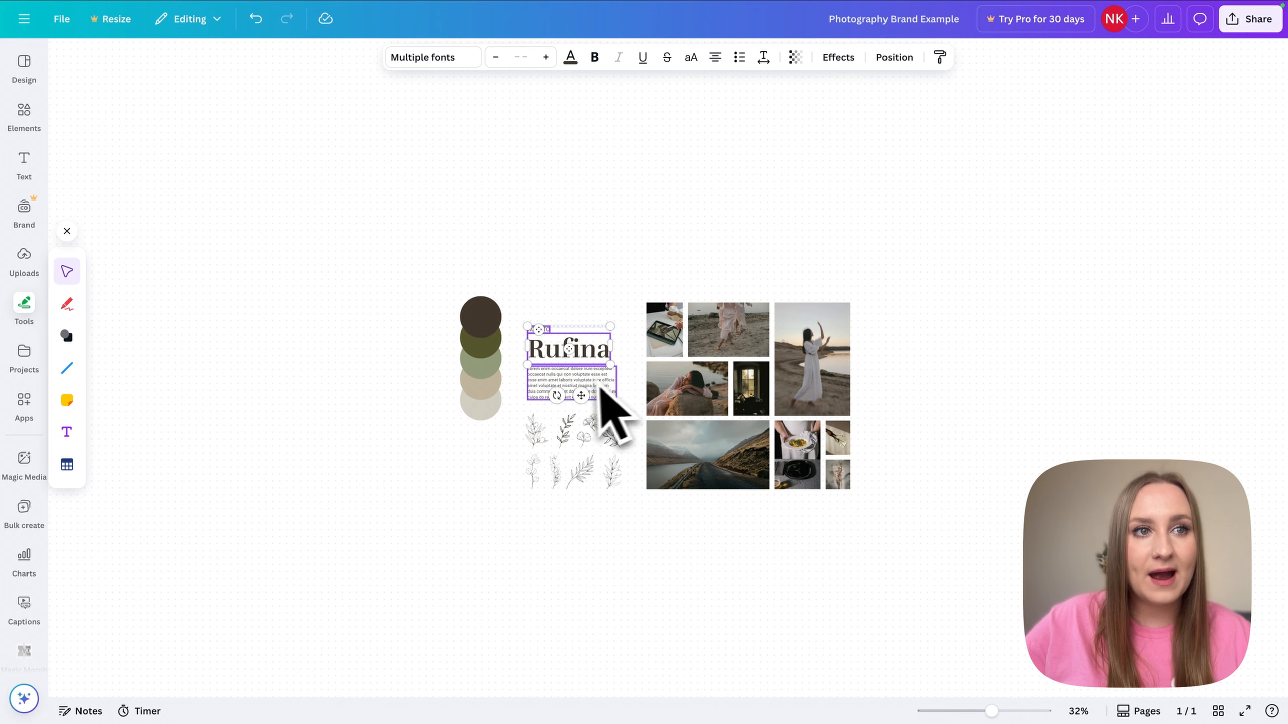
key("super+c")
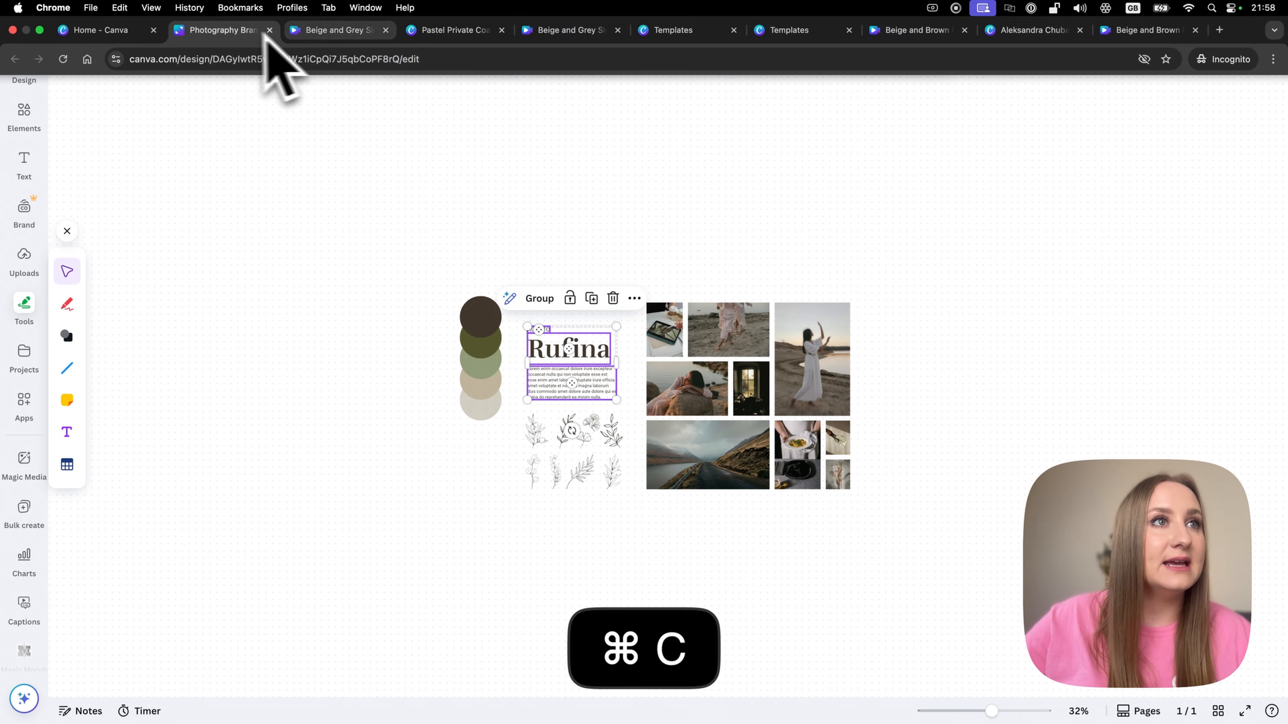
left_click(332, 30)
key("super+v")
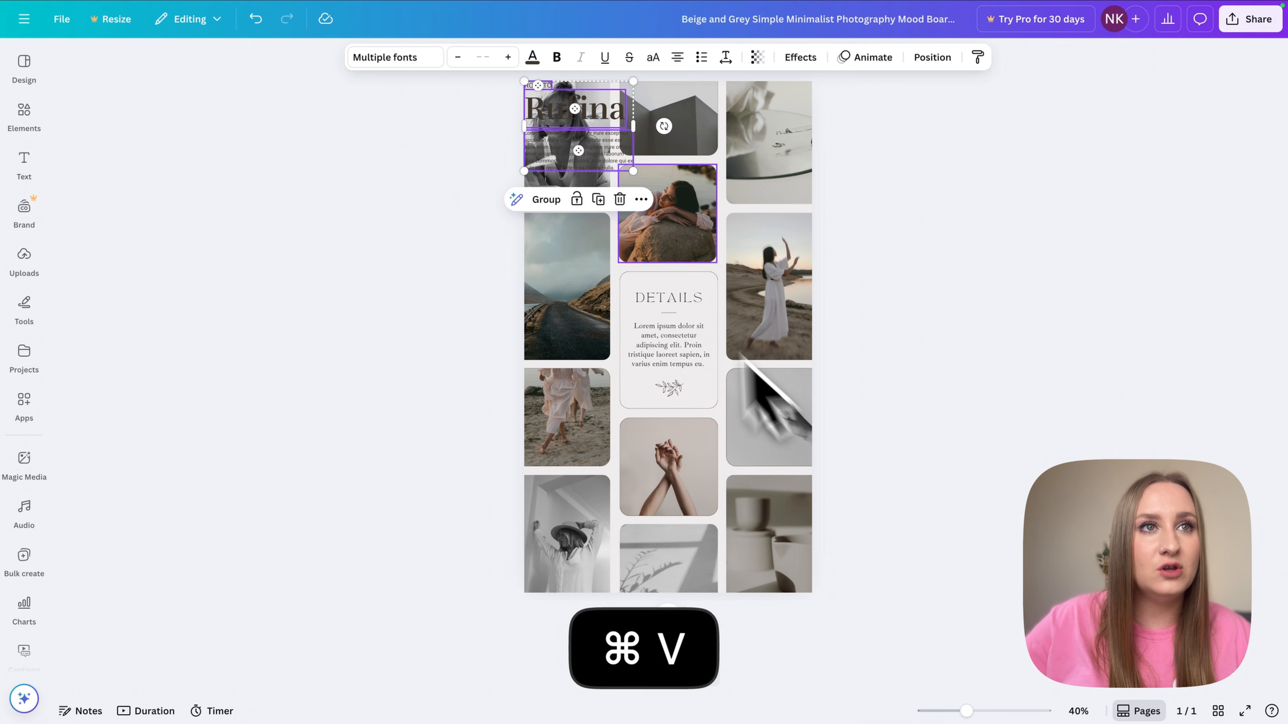
left_click_drag(612, 143, 773, 194)
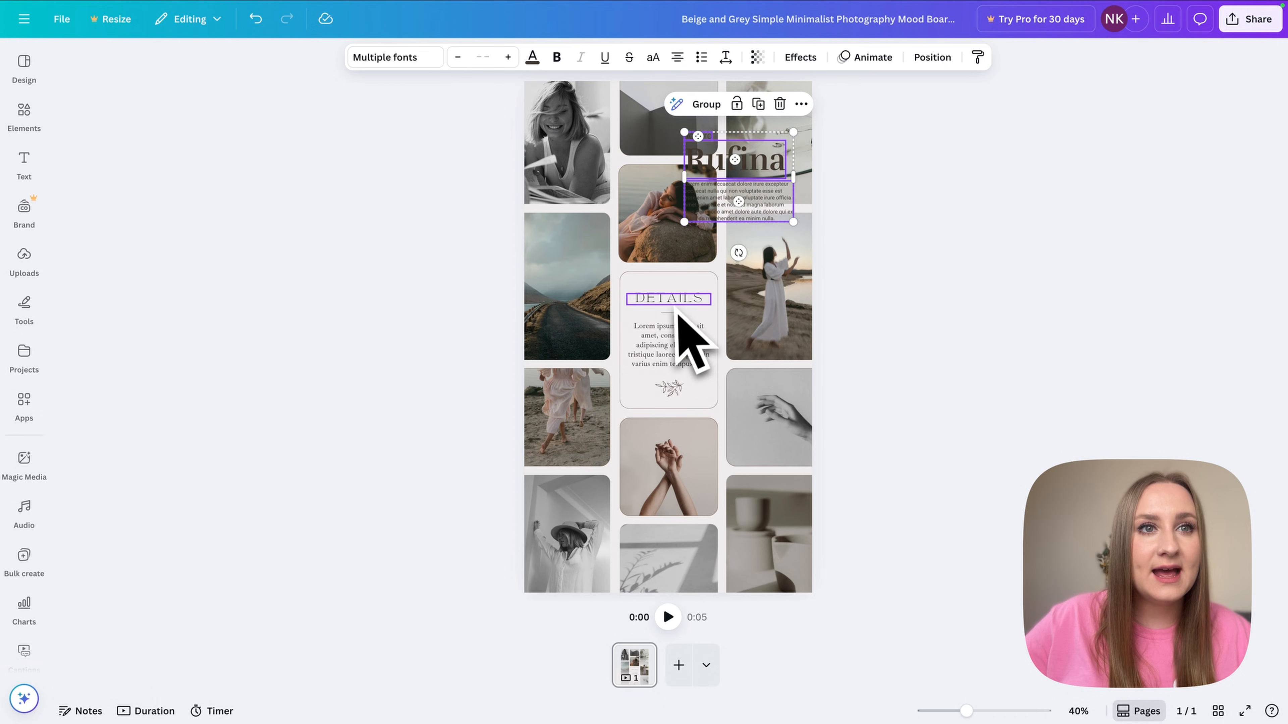
- Apply the Rufina heading style to DETAILS, shrink it to one line and fit it in the card
left_click(740, 156)
left_click(978, 57)
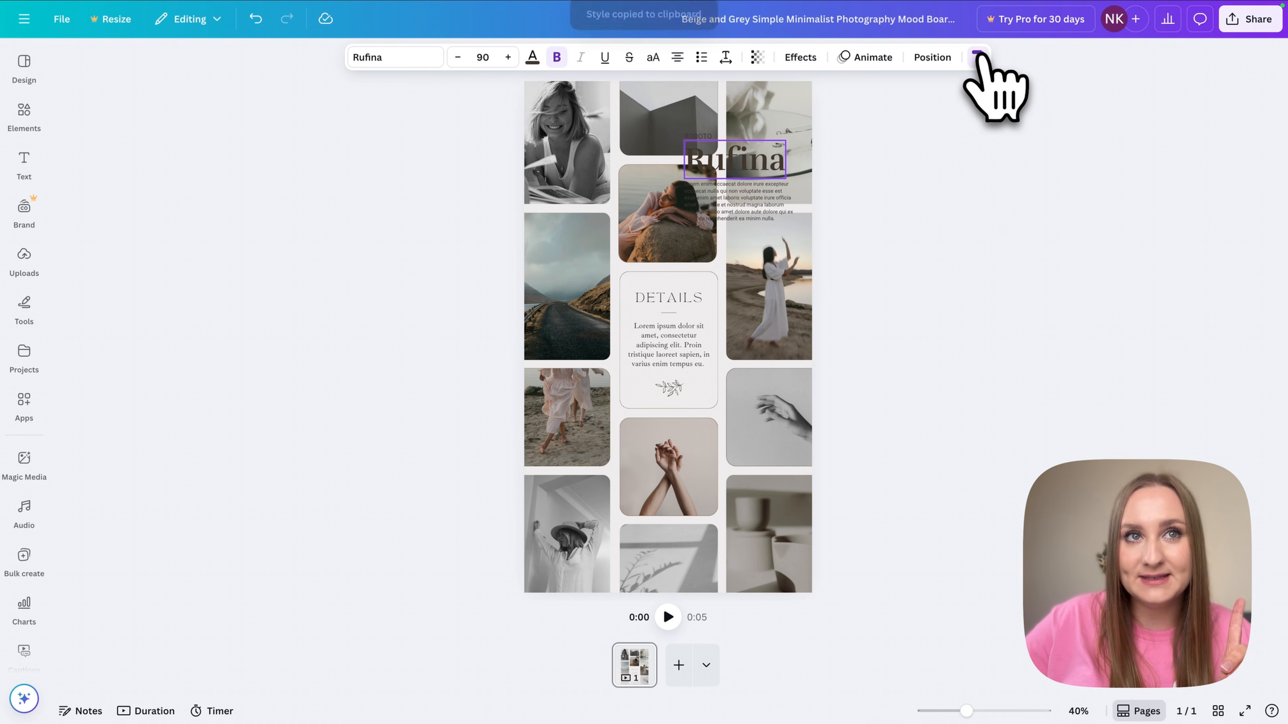
left_click(662, 302)
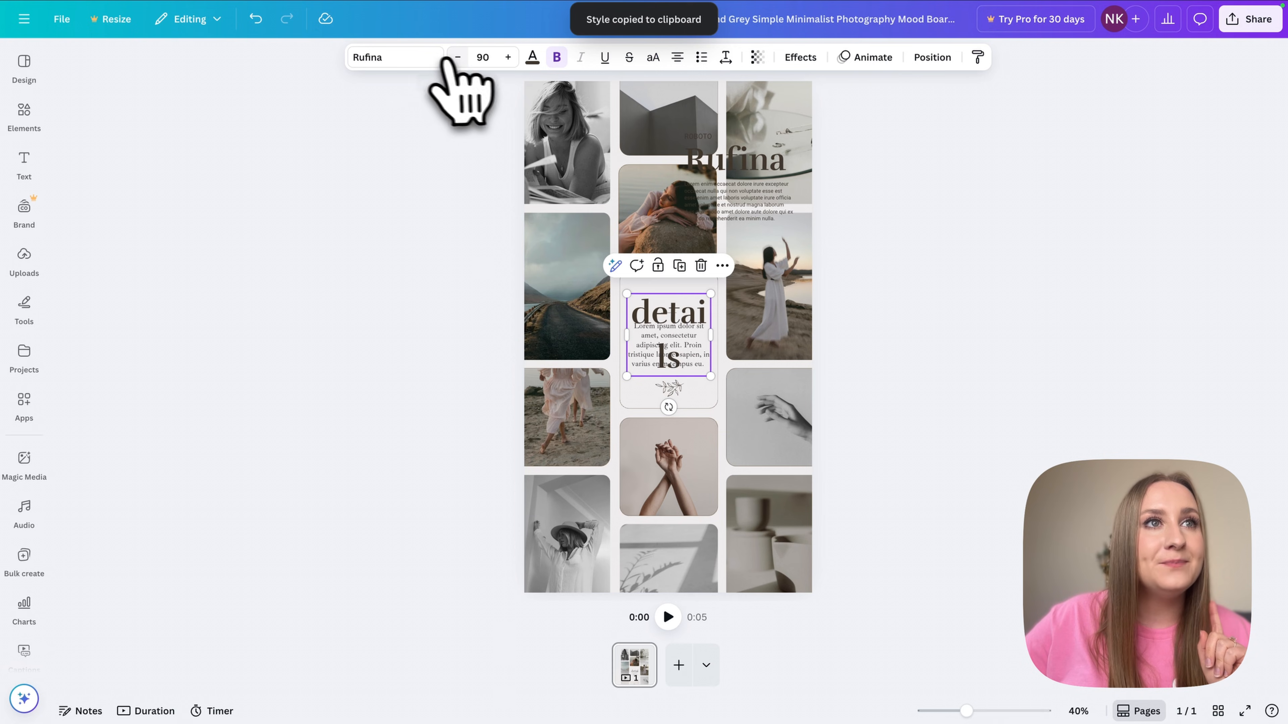
left_click(457, 57)
left_click(457, 56)
left_click(457, 57)
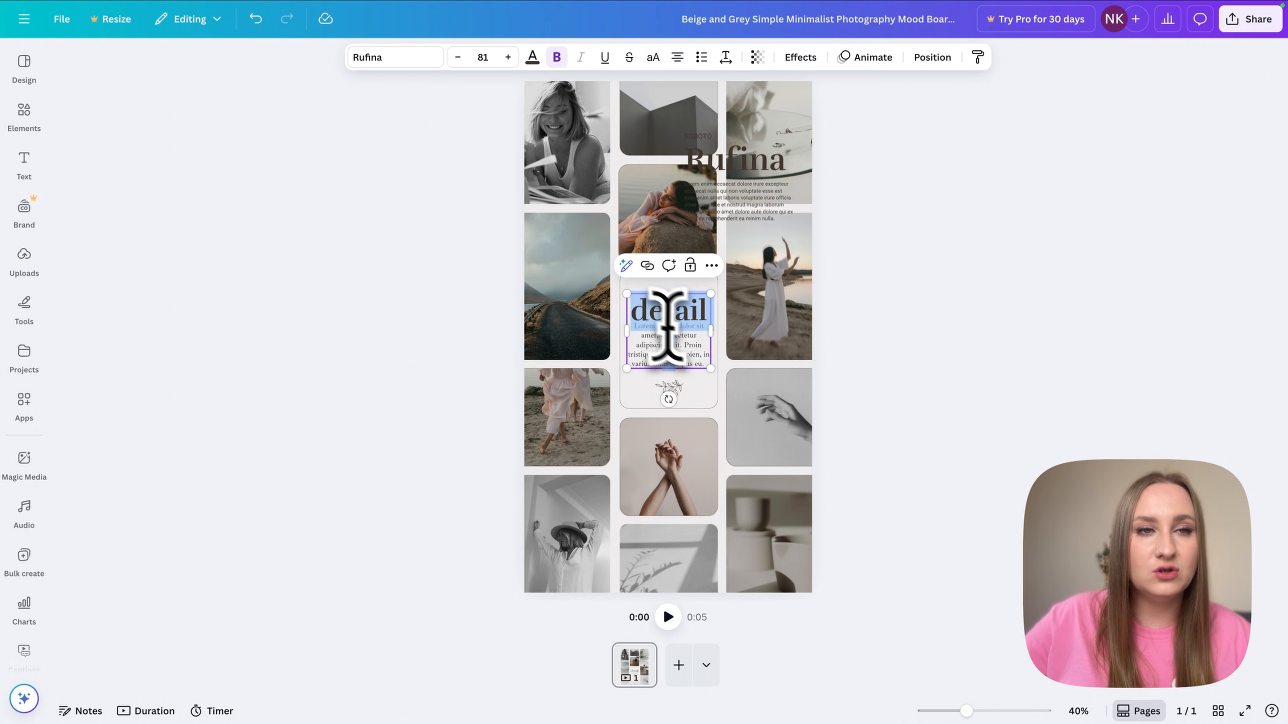
type("D")
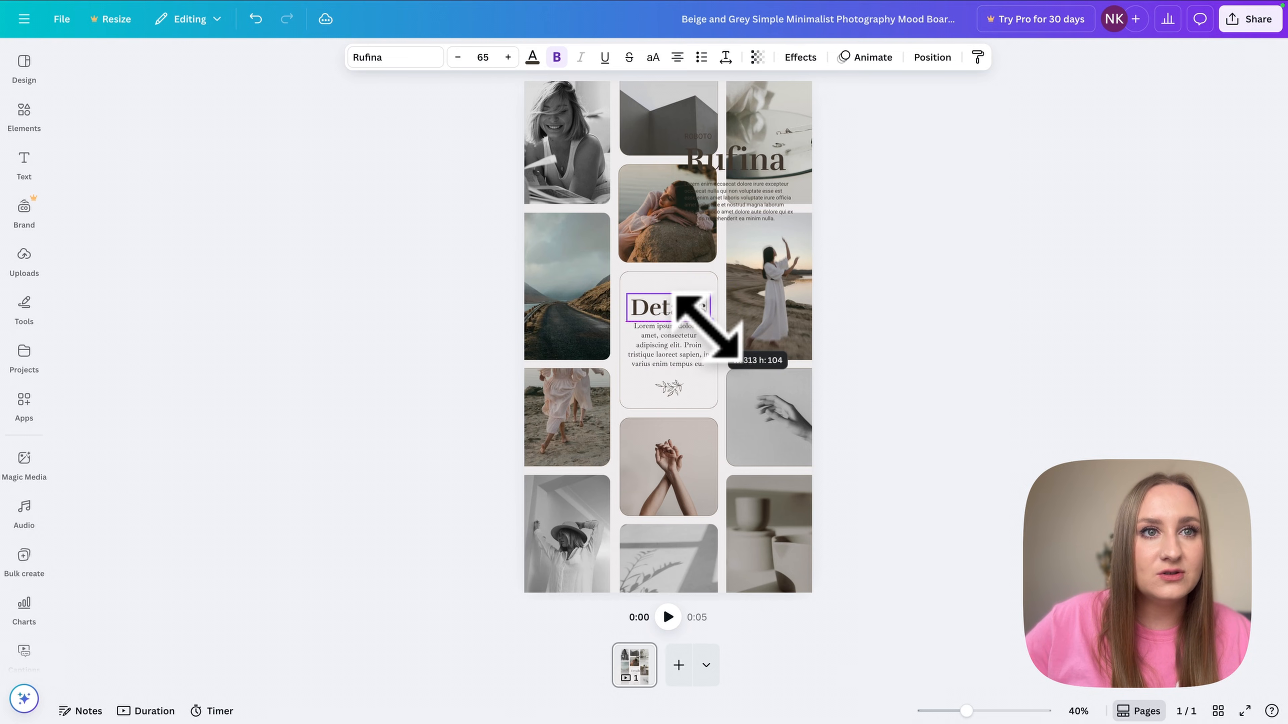
left_click_drag(706, 328, 671, 308)
left_click(795, 365)
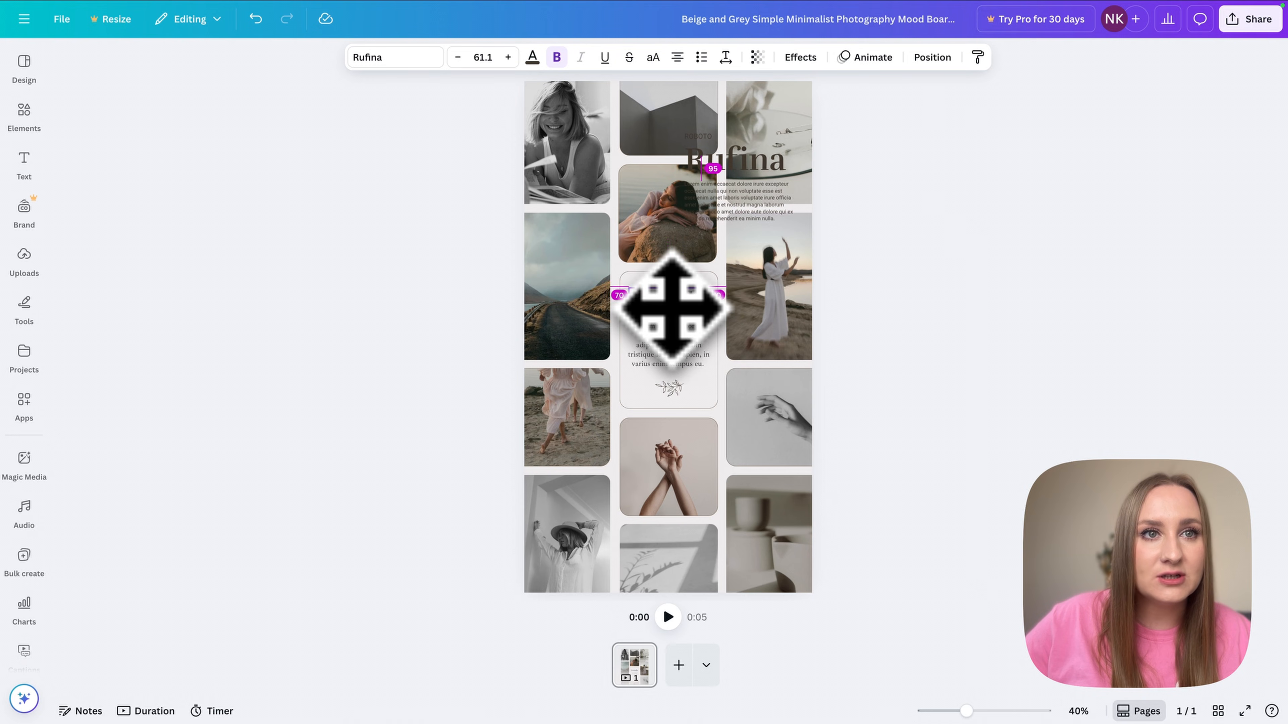
left_click(822, 354)
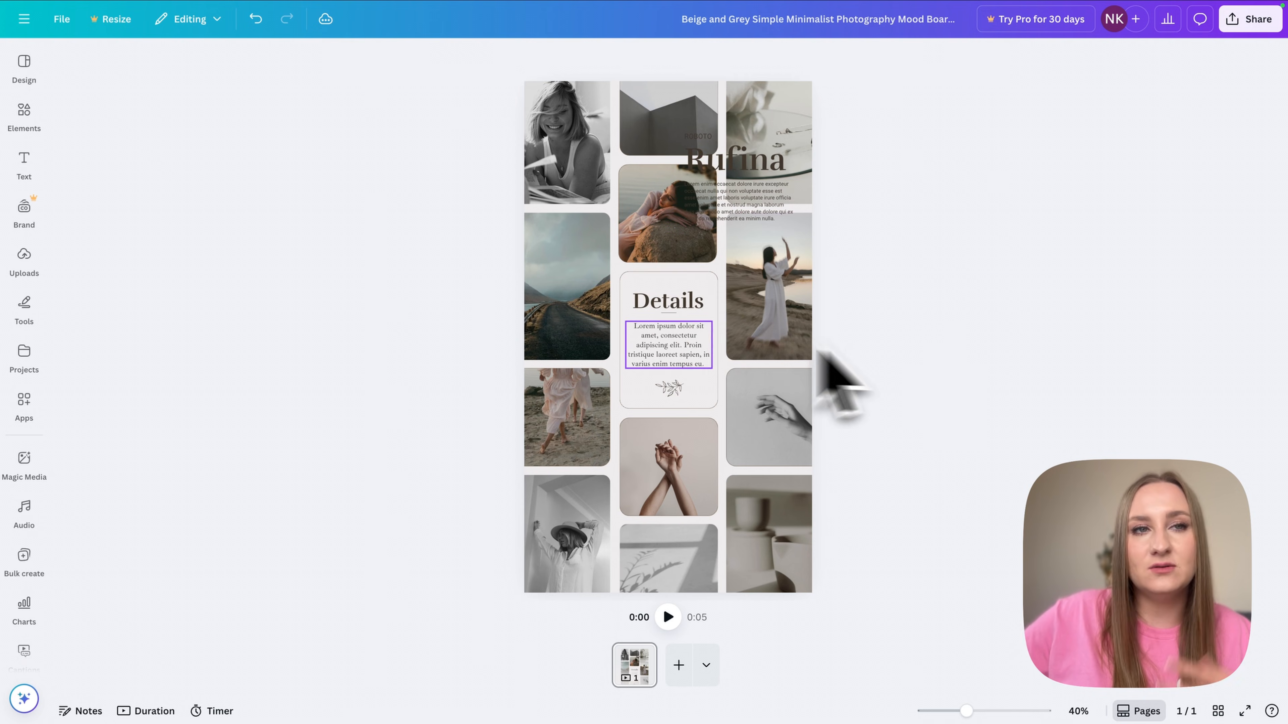
- Nudge the divider line under the Details heading down and back into place
left_click(675, 315)
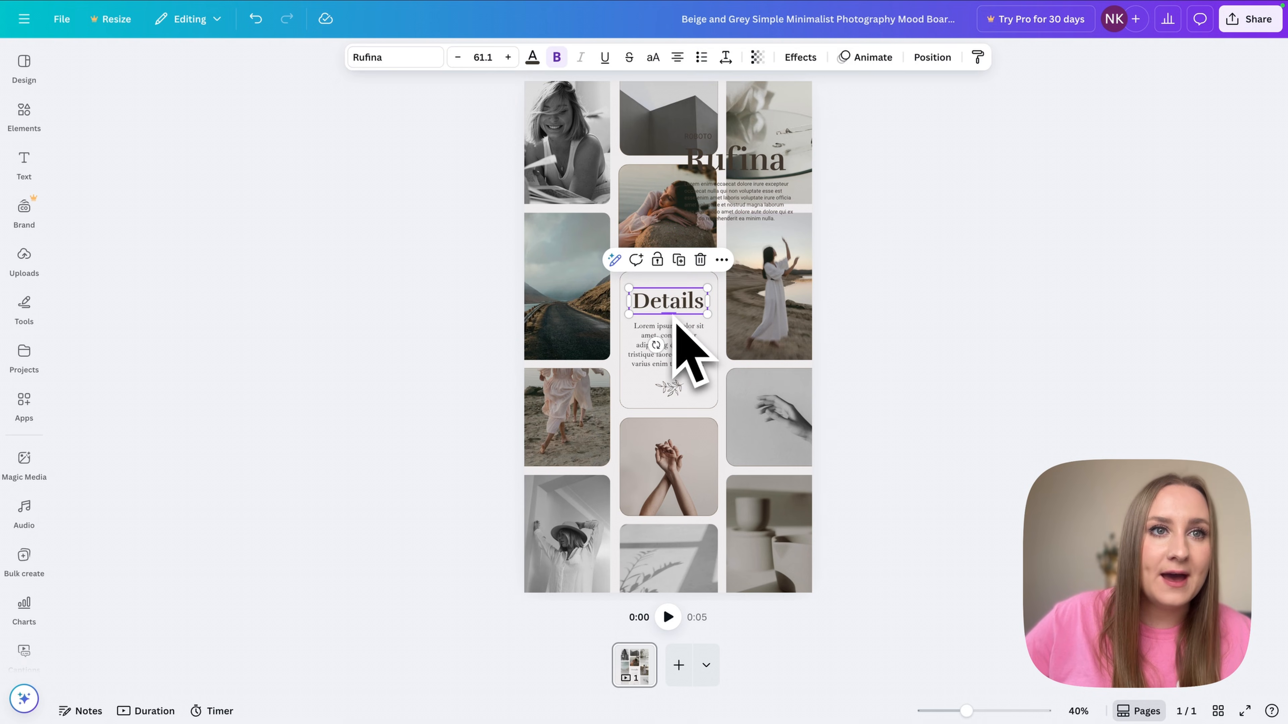
left_click(675, 317)
key("shift+Down")
key("shift+Up")
left_click(871, 303)
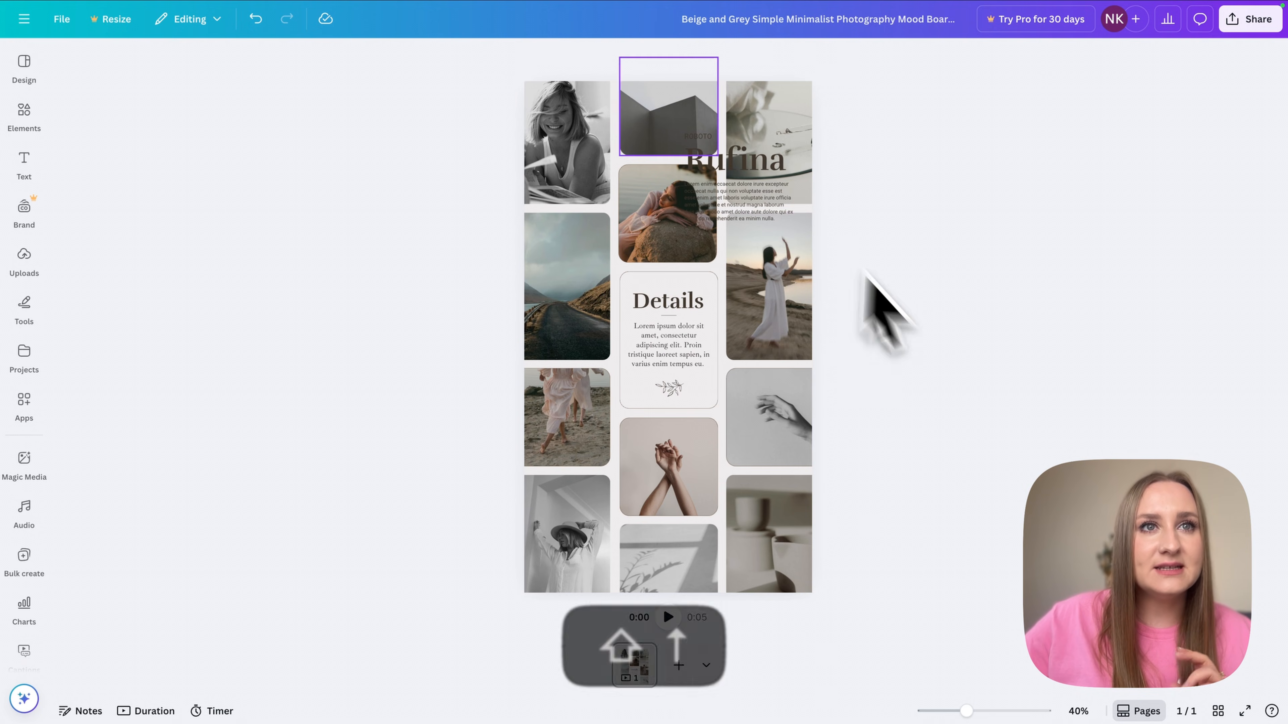
- Apply the small Roboto sample's text style to the Details body text
left_click(748, 163)
left_click(681, 341)
left_click(743, 205)
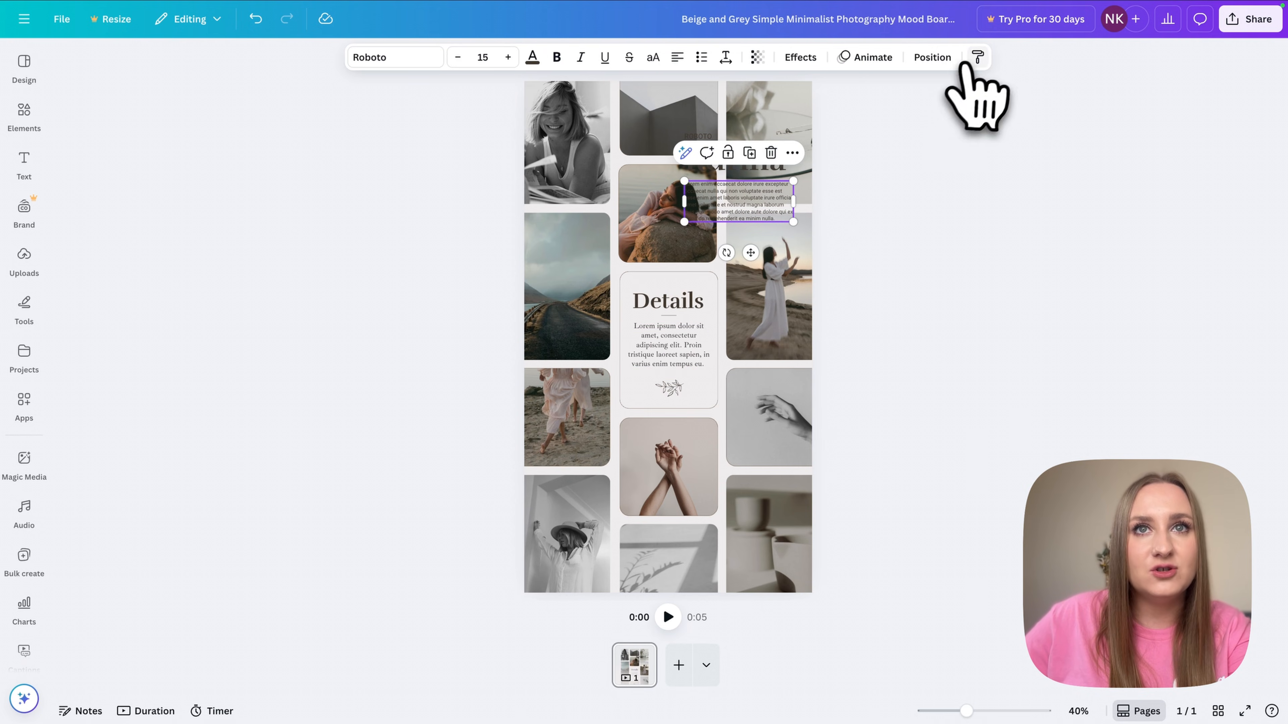
left_click(978, 57)
left_click(668, 345)
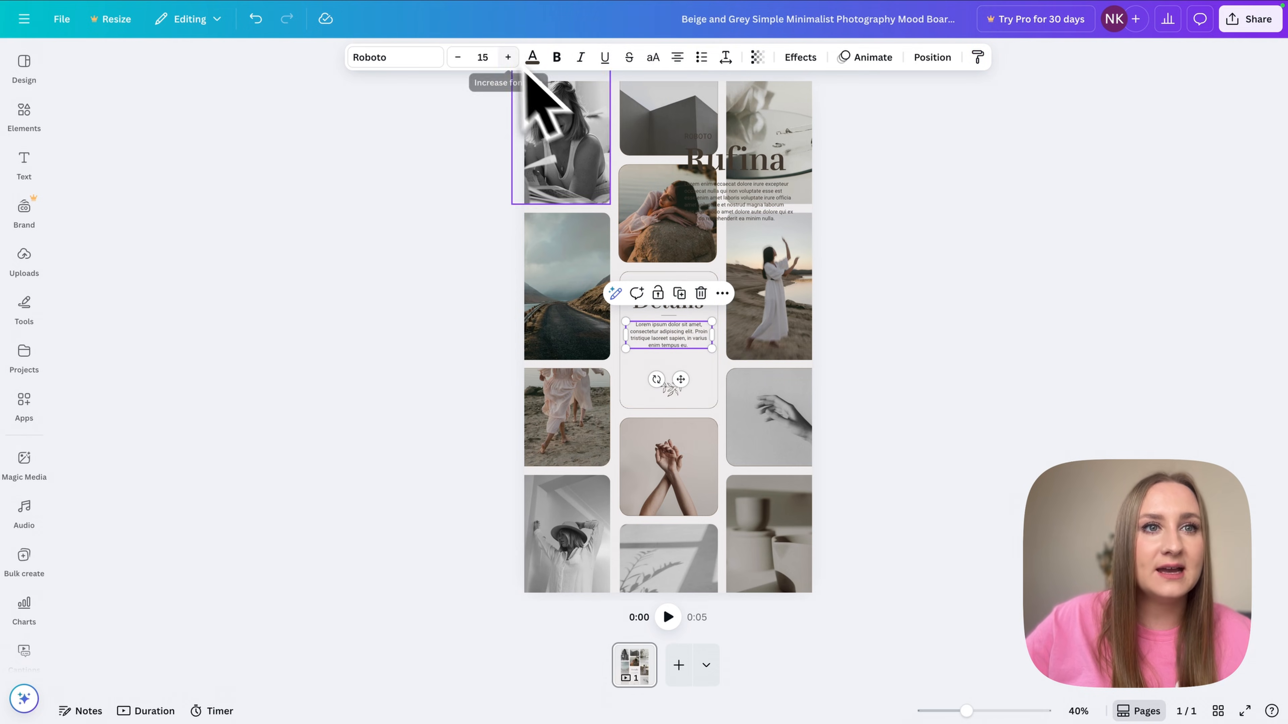
left_click(202, 33)
left_click_drag(397, 257, 512, 460)
- Paste the five brand palette circles onto the mood board
key("super+c")
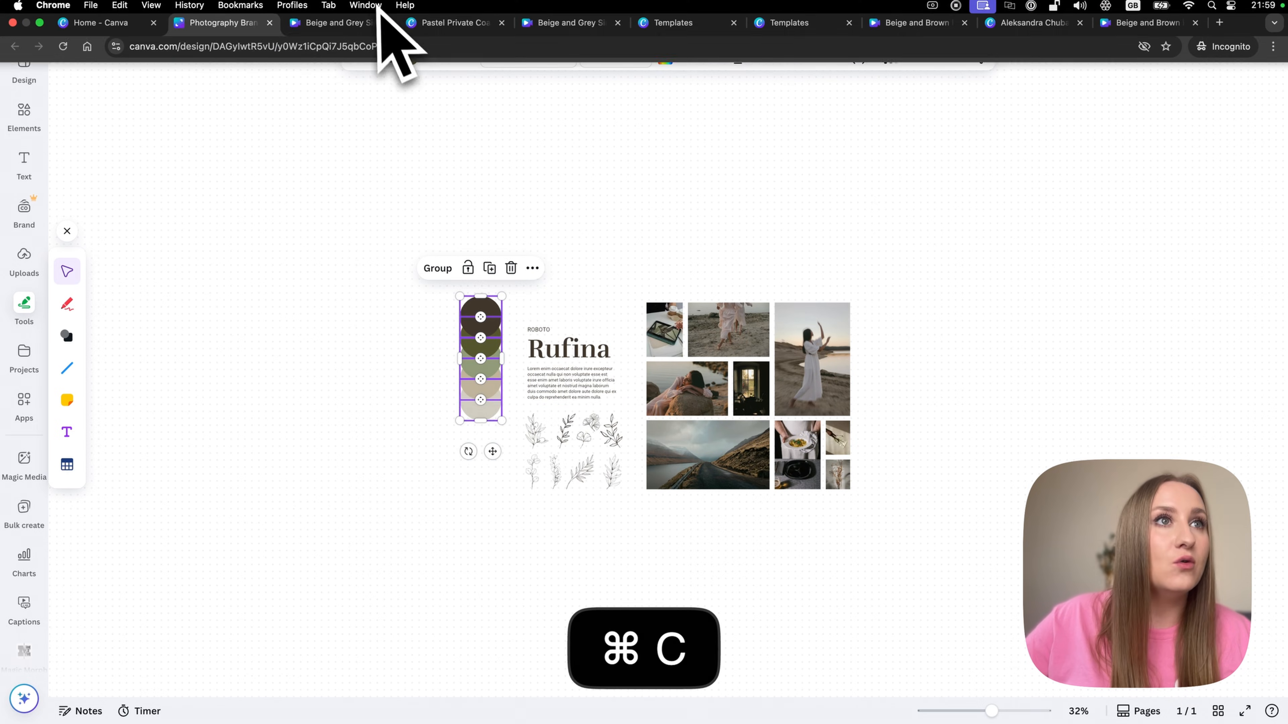
left_click(344, 22)
key("super+v")
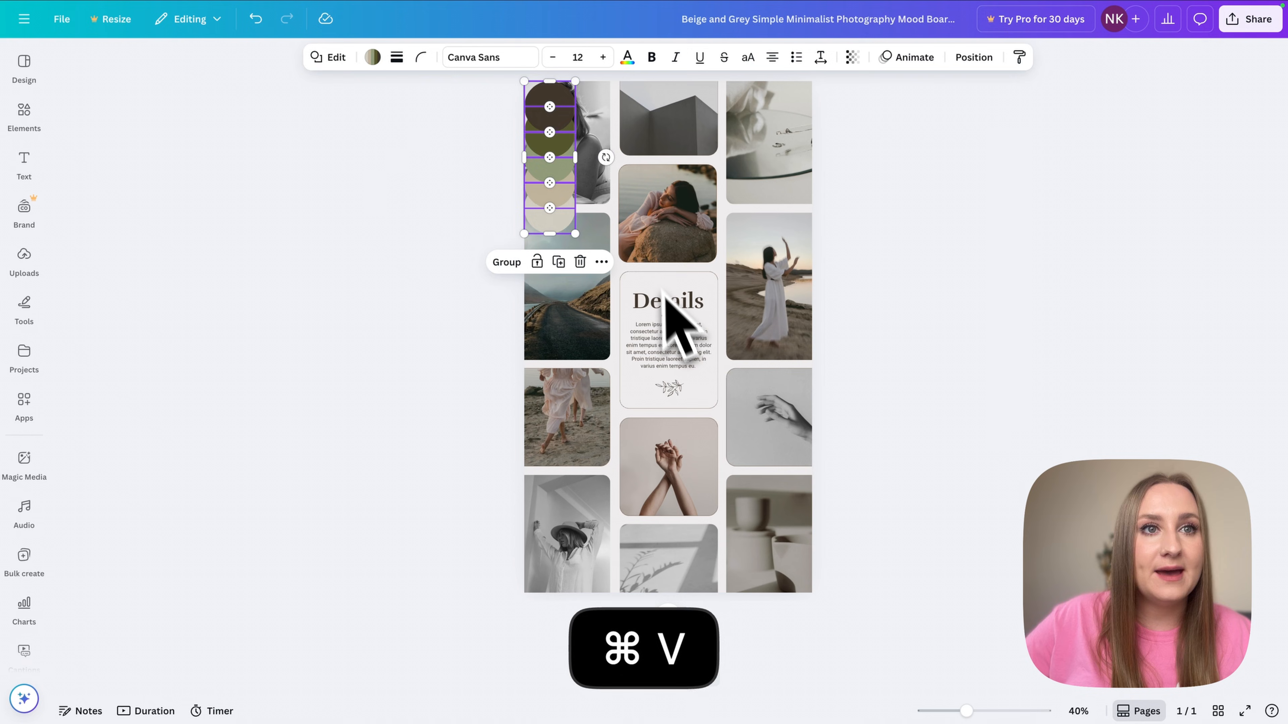
- Colour the Details heading and body text dark brown #40372C sampled from the palette circle
left_click(664, 299)
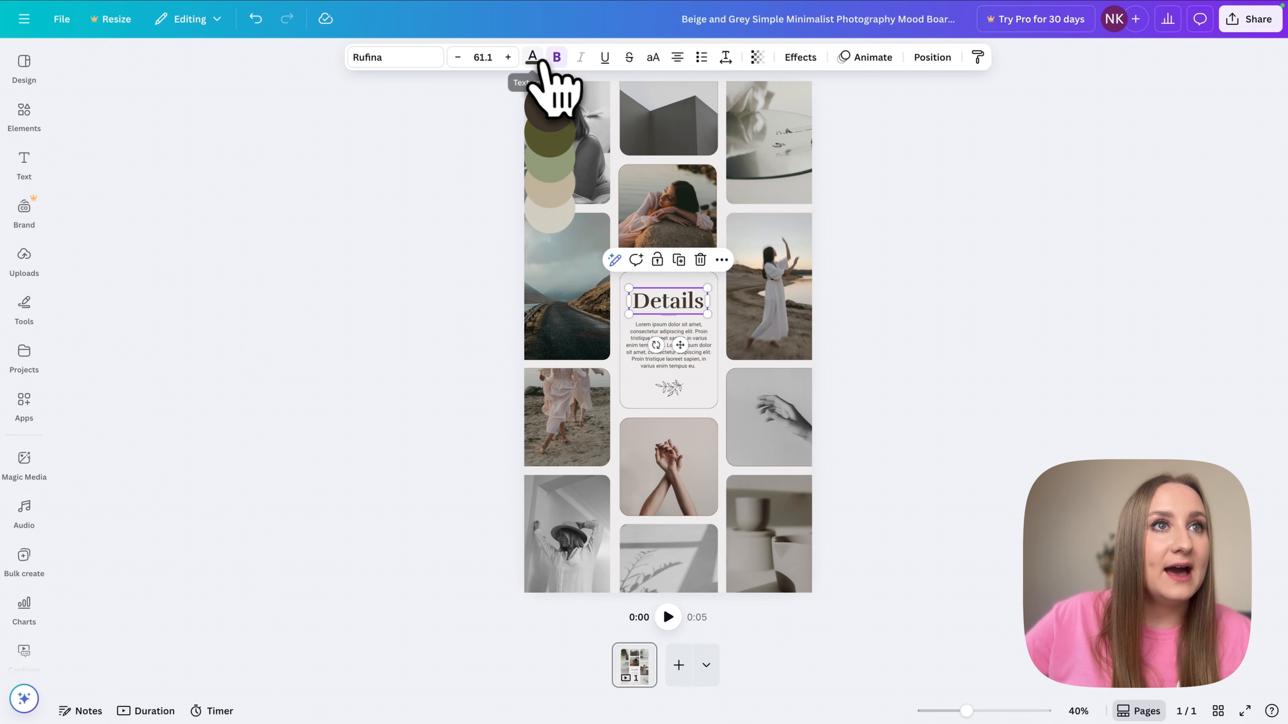
left_click(532, 57)
left_click(72, 161)
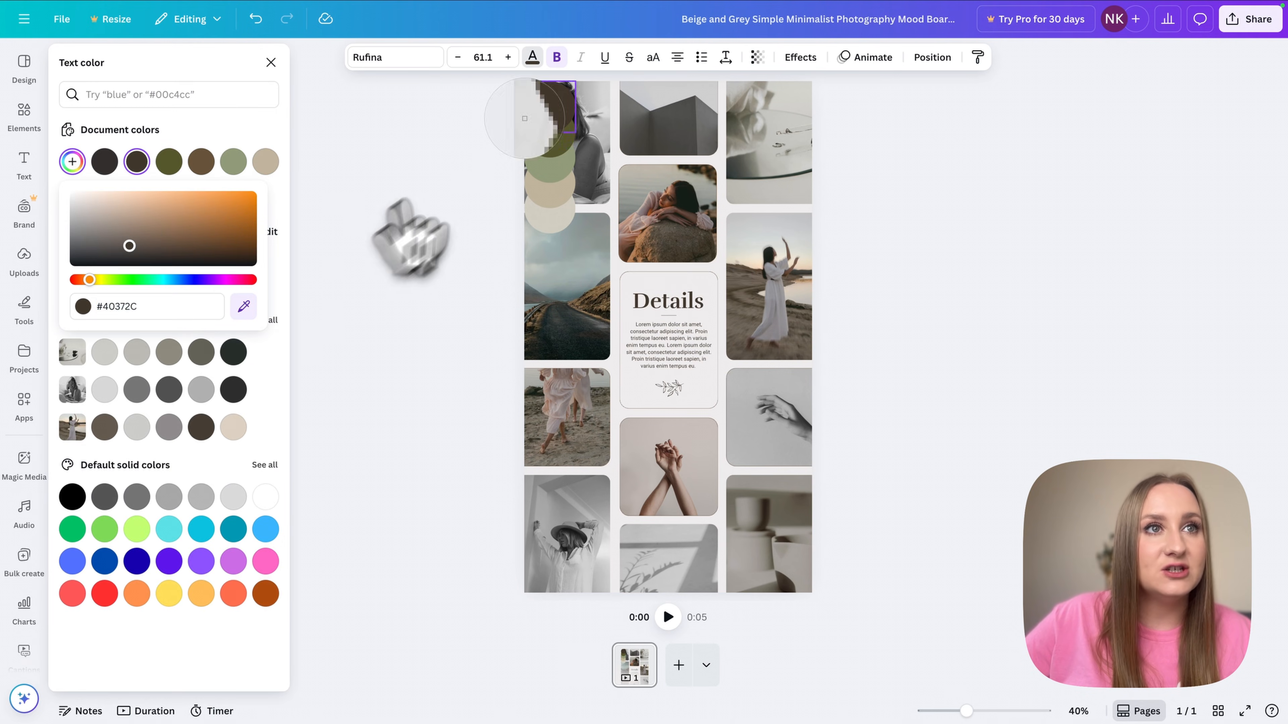
left_click(682, 345)
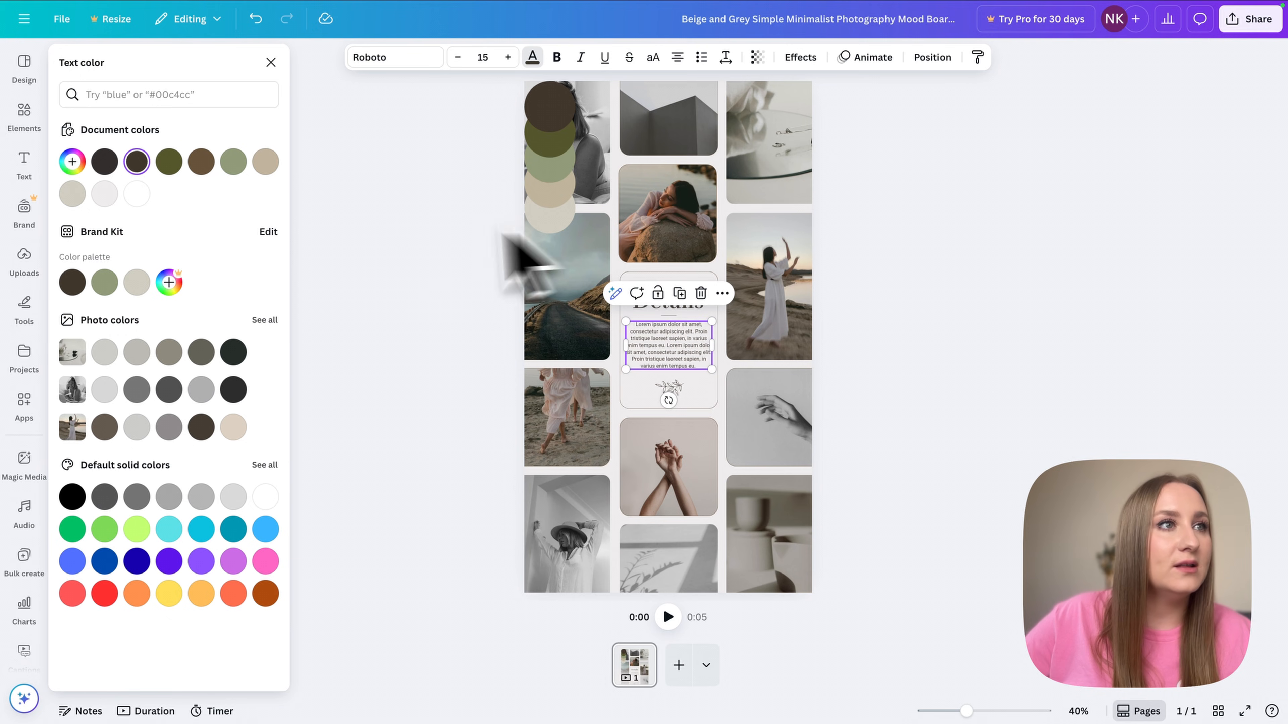
left_click(77, 164)
left_click(244, 307)
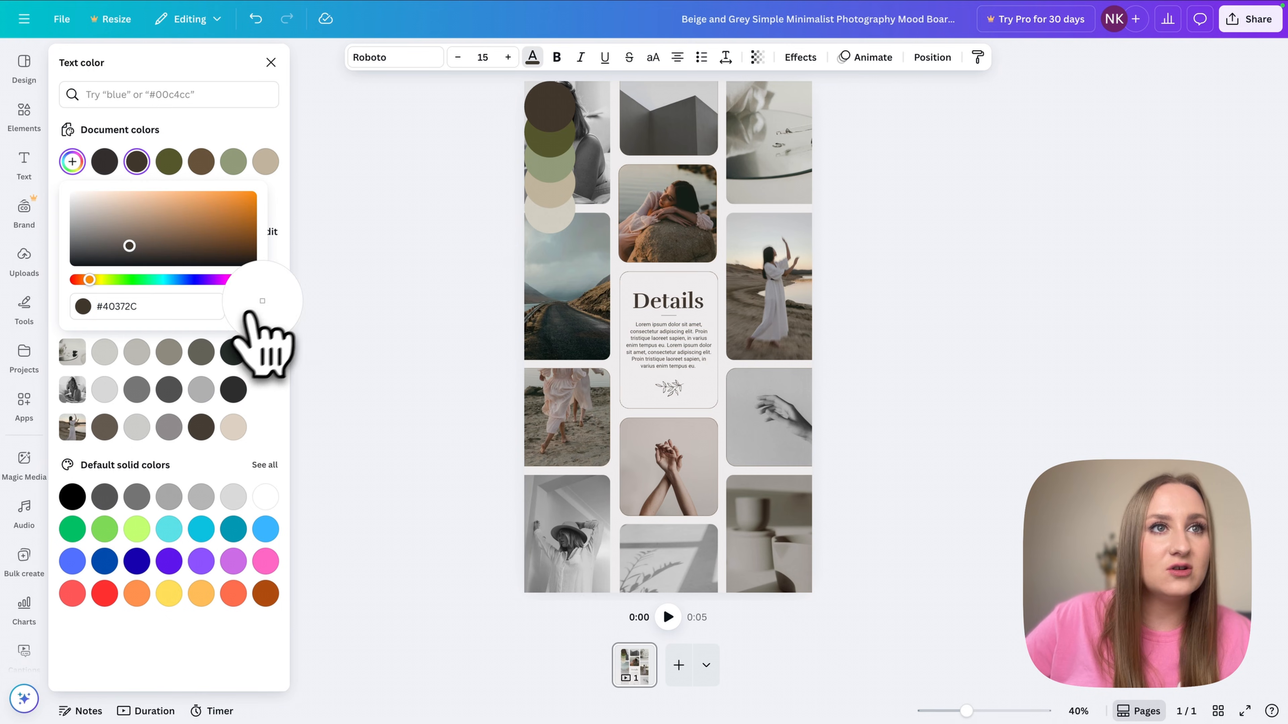
left_click(543, 111)
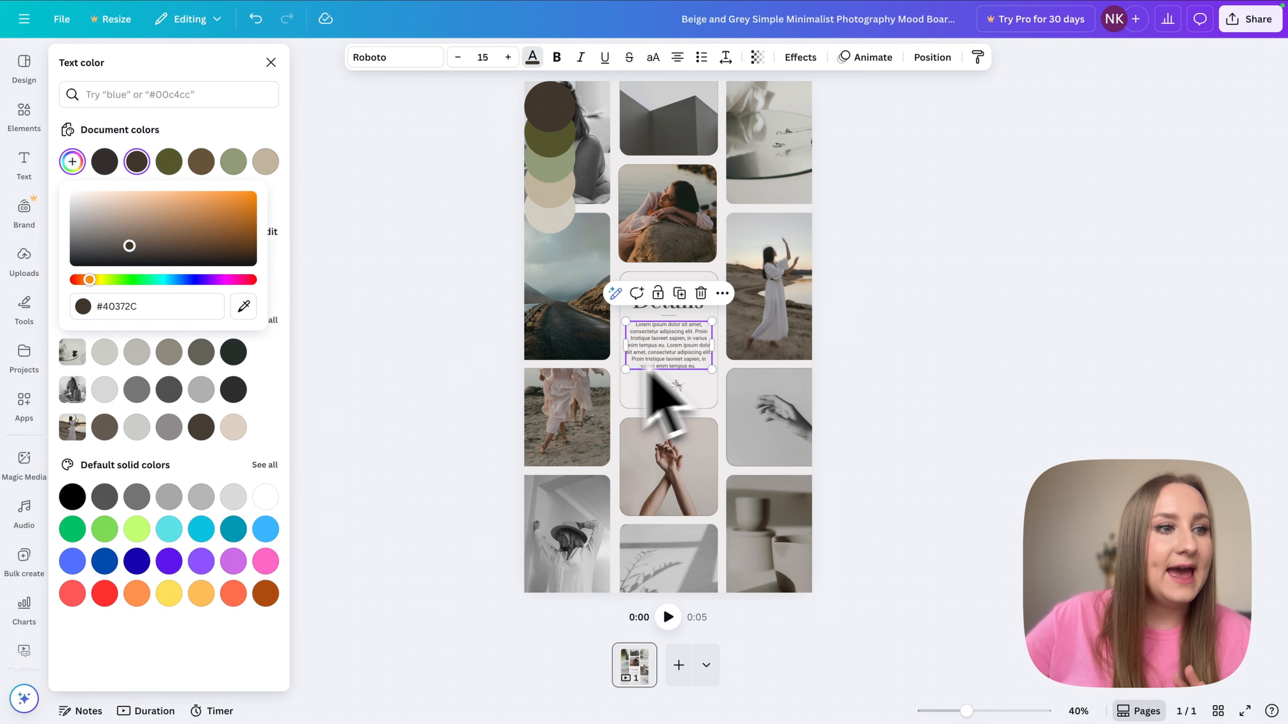
left_click(900, 396)
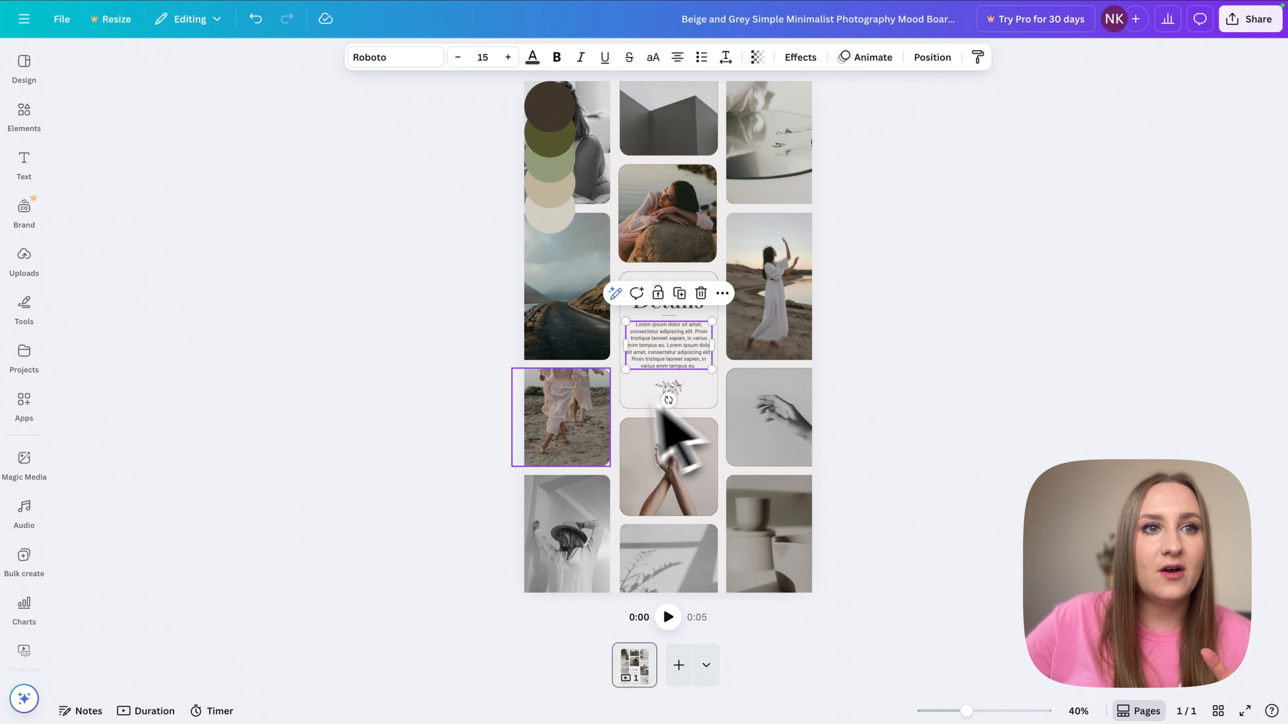
left_click(624, 419)
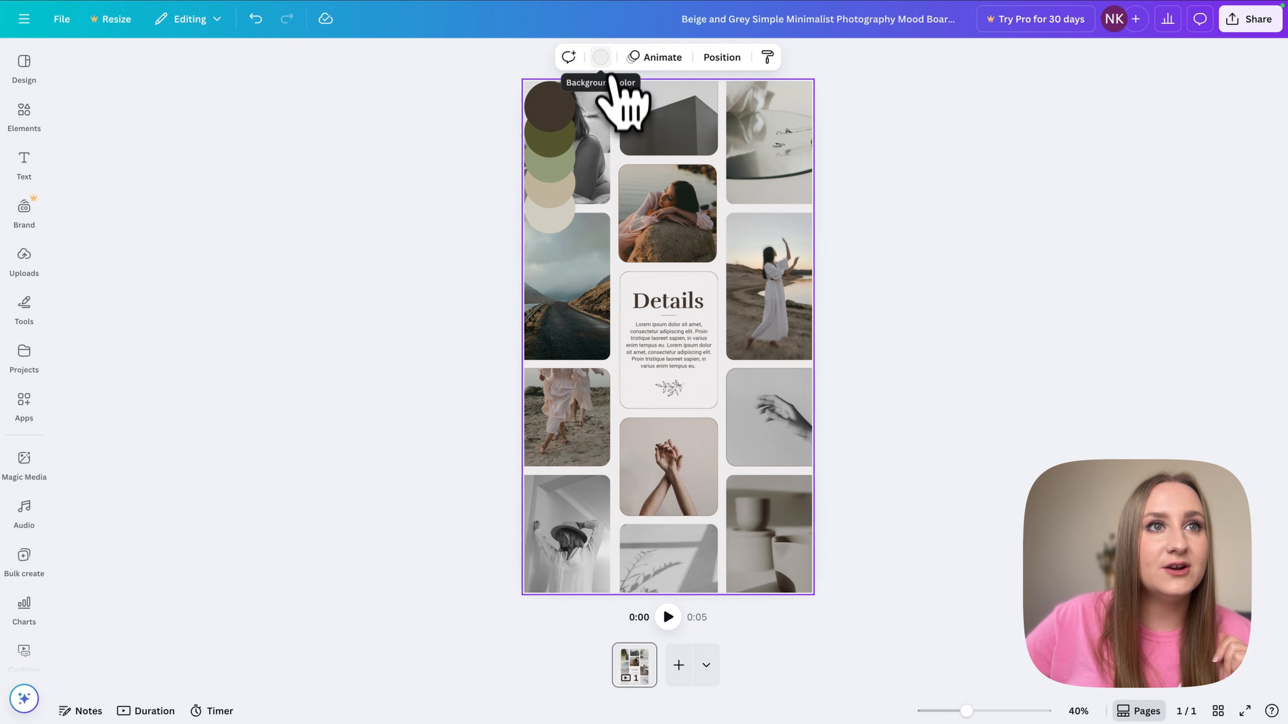
- Fill the Details card with beige #D1CDC1 sampled from the palette circle
left_click(600, 57)
left_click(71, 161)
left_click(243, 336)
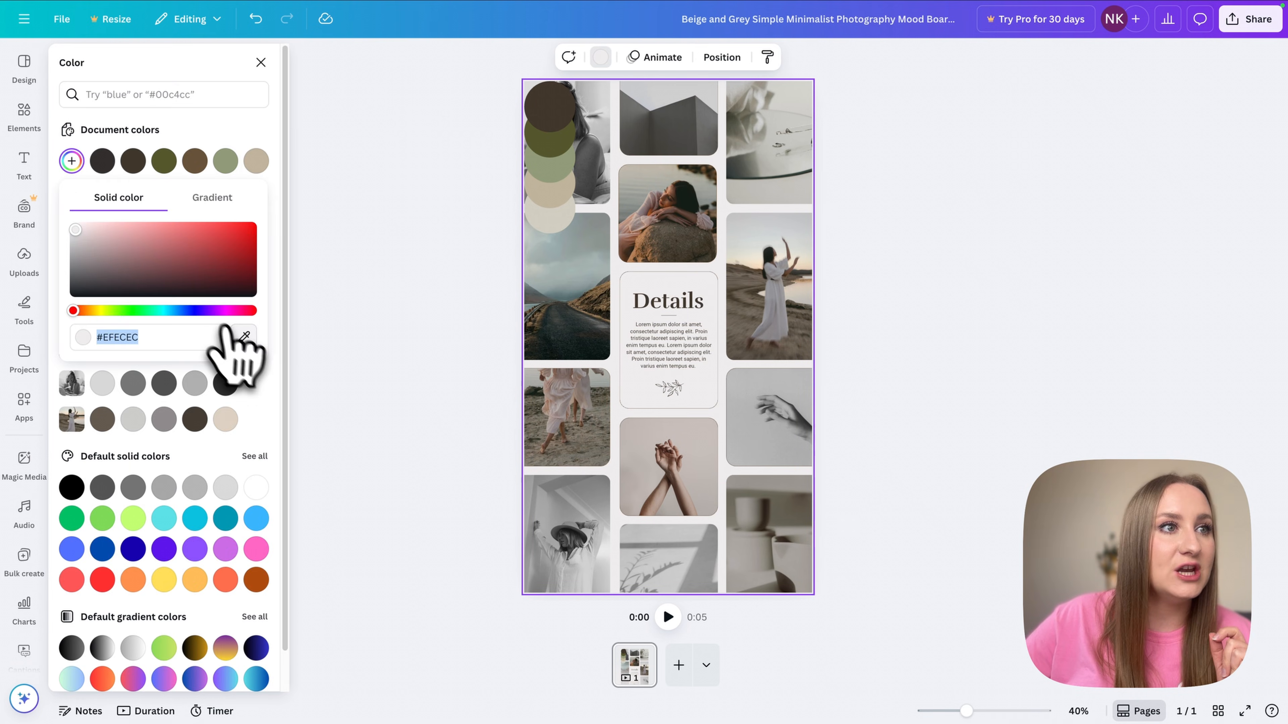
left_click(548, 219)
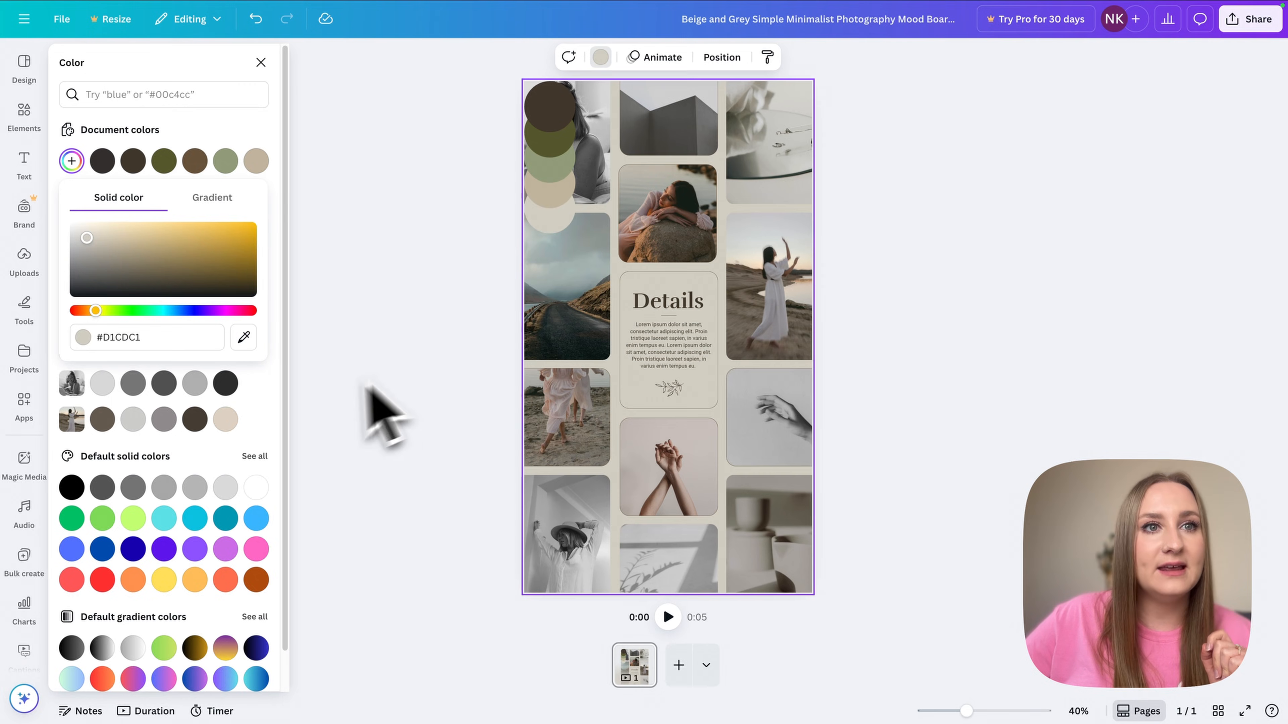
left_click(404, 347)
- Delete the dark brown and olive palette circles from the mood board
left_click(559, 116)
key("Delete")
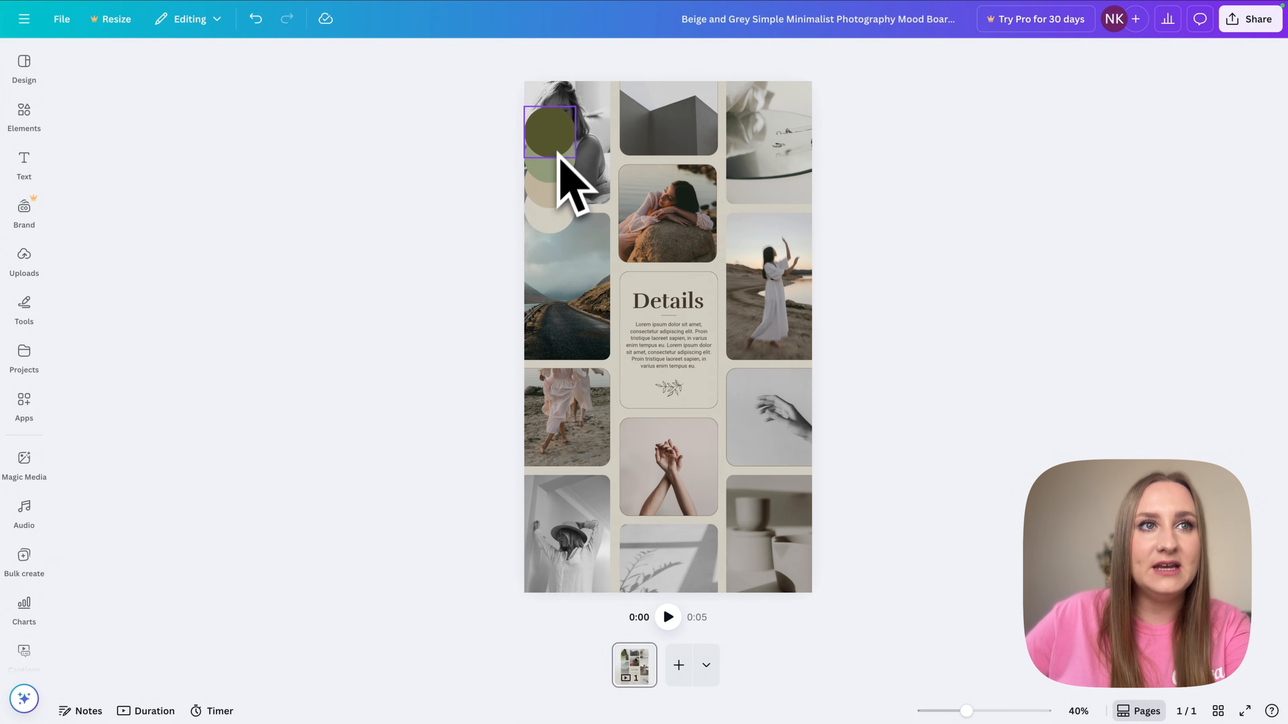
left_click(557, 172)
key("Delete")
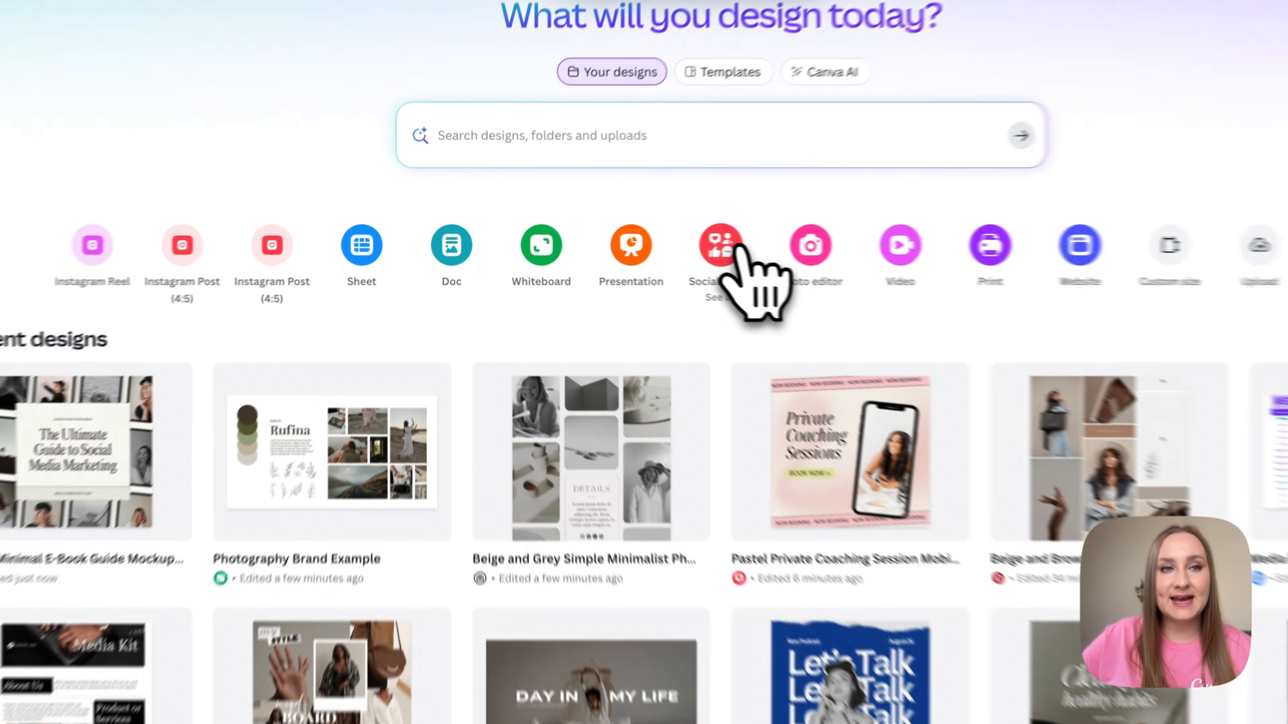
- Create a blank square 1080 × 1080 px Instagram Post from the Social media designs
left_click(659, 243)
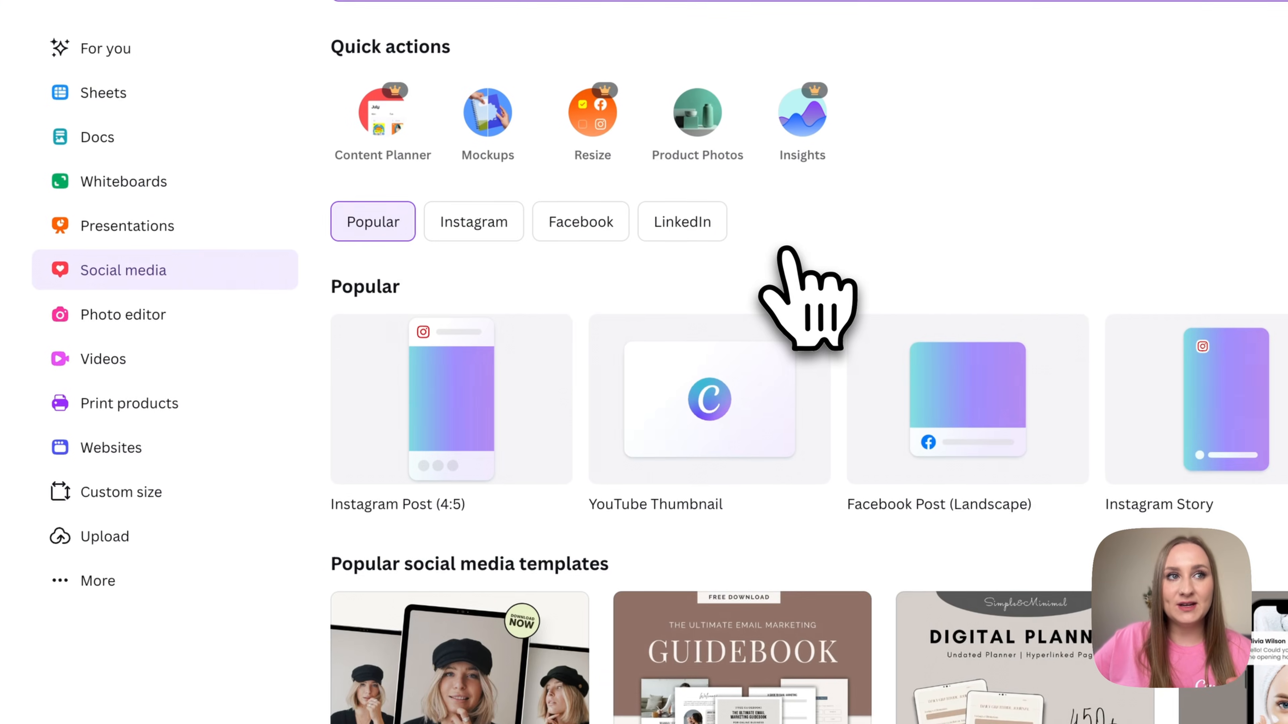
left_click(458, 231)
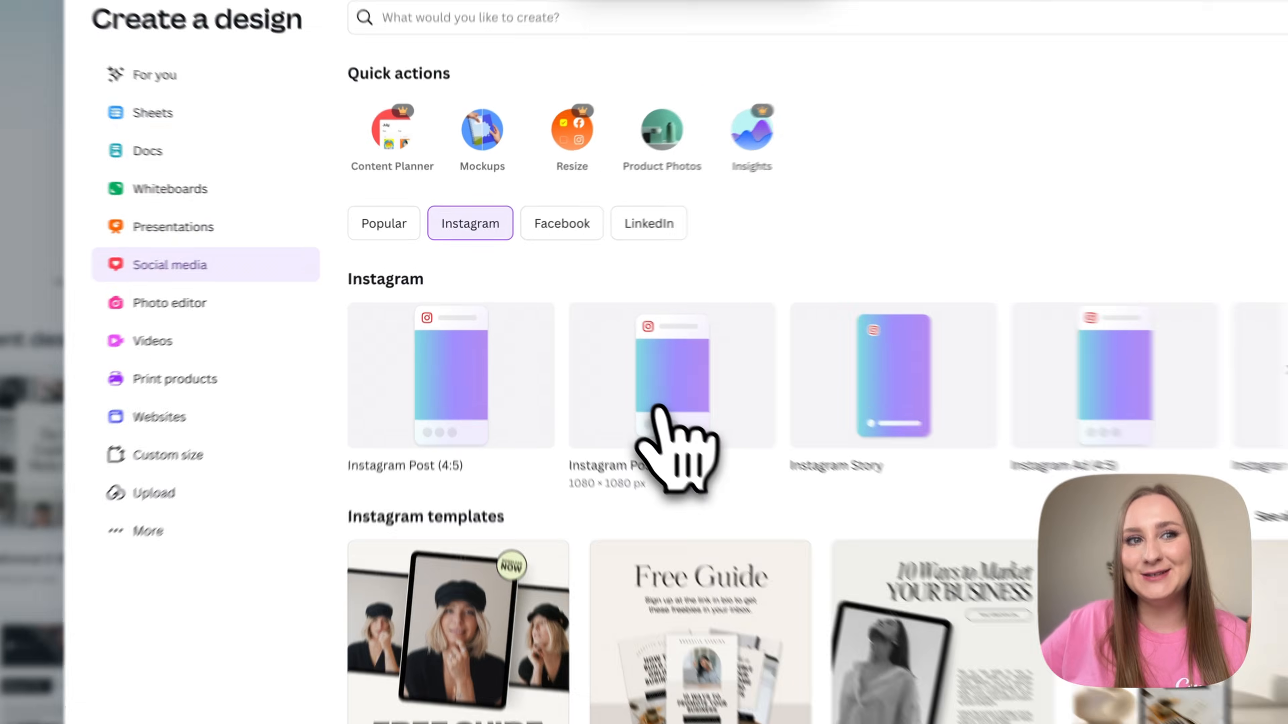
left_click(658, 406)
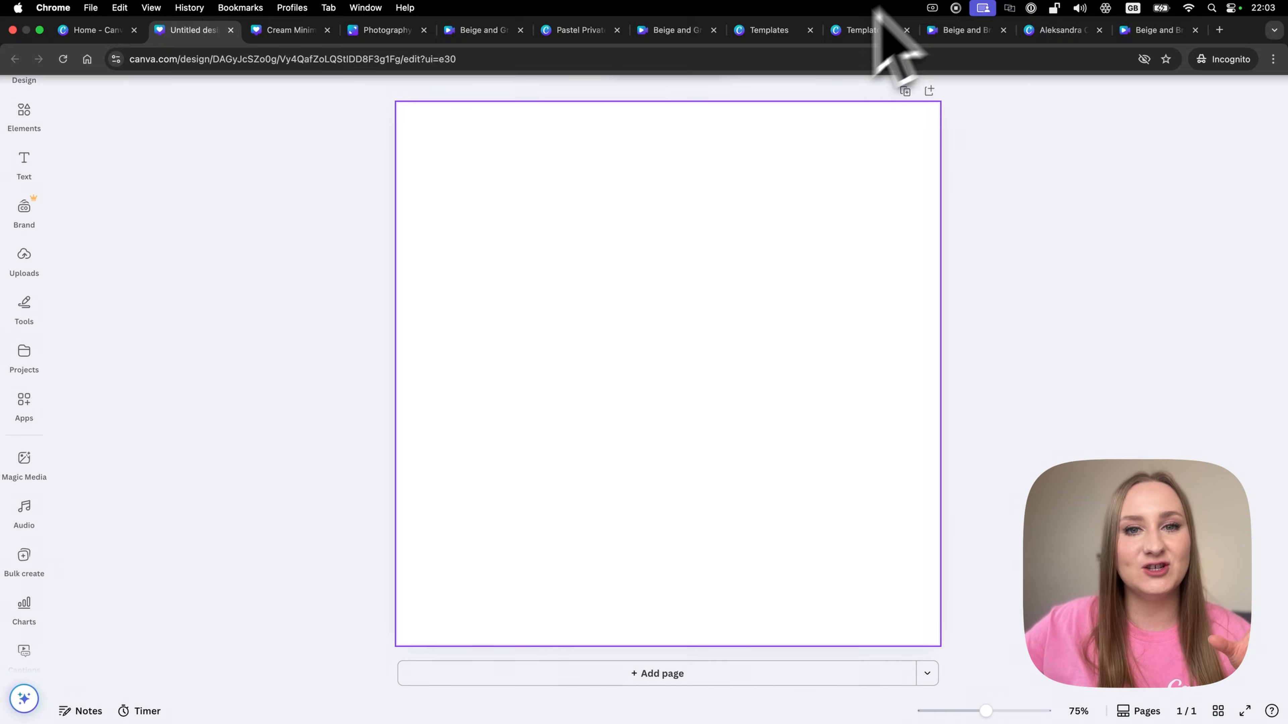
- Add a five-column grid from Elements > Grids to the Instagram post
left_click(28, 76)
left_click(26, 121)
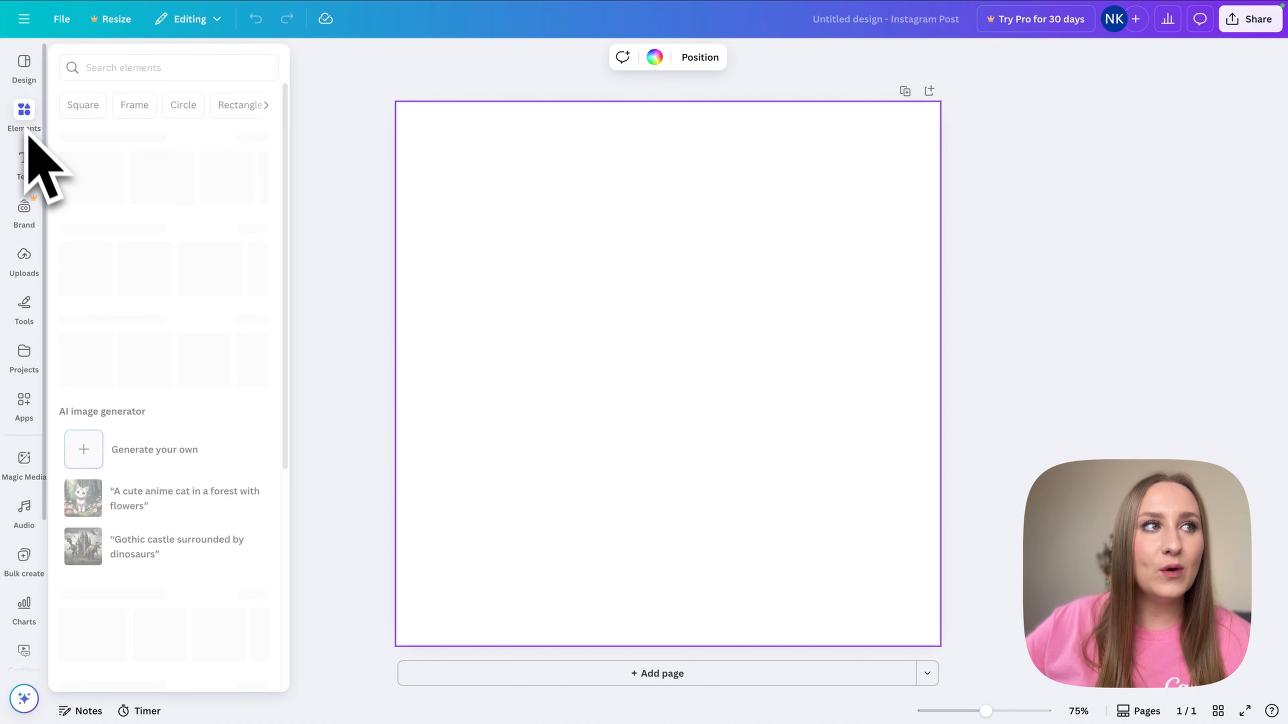
left_click(32, 175)
left_click(24, 116)
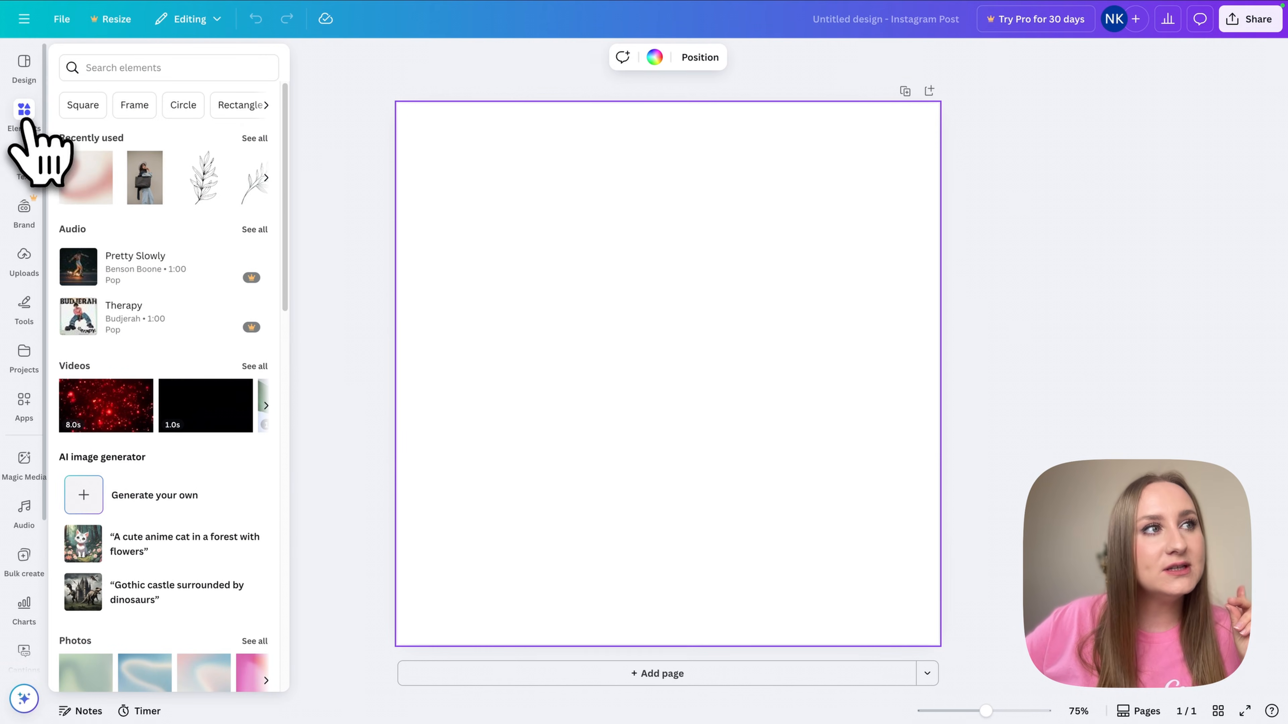
scroll(222, 343, "down", 6)
scroll(222, 341, "down", 12)
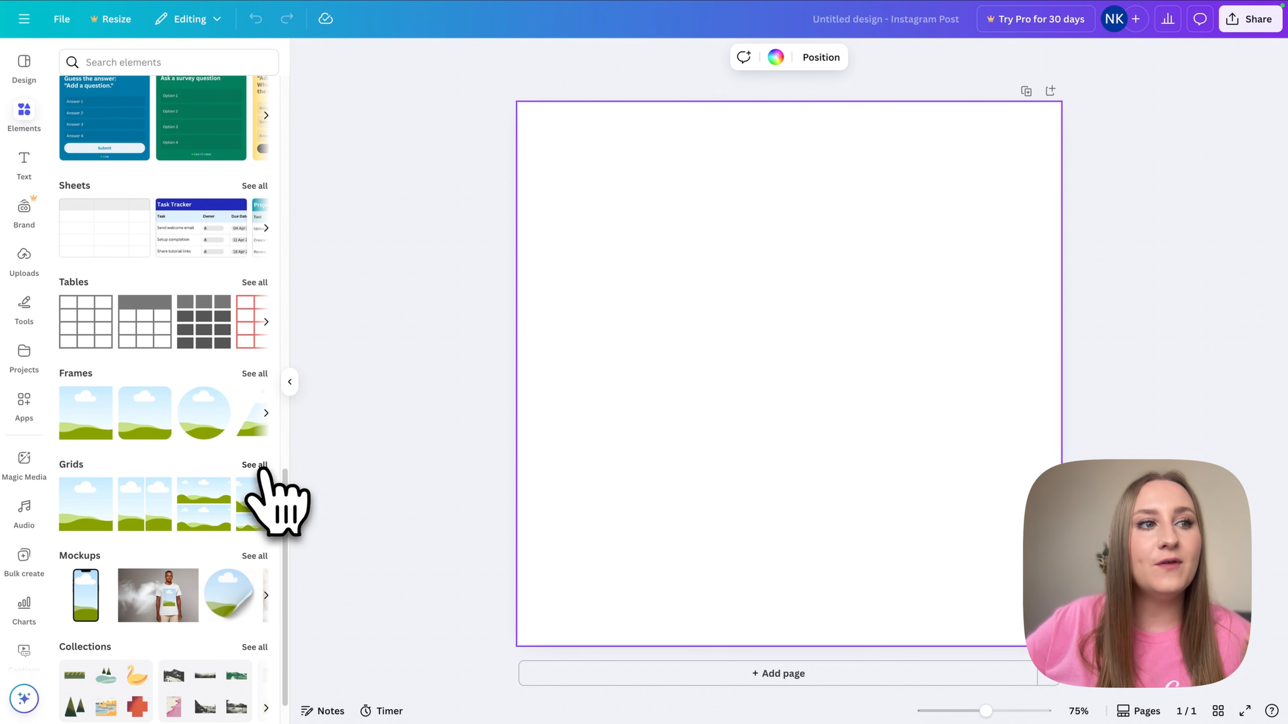
left_click(255, 465)
scroll(230, 507, "down", 10)
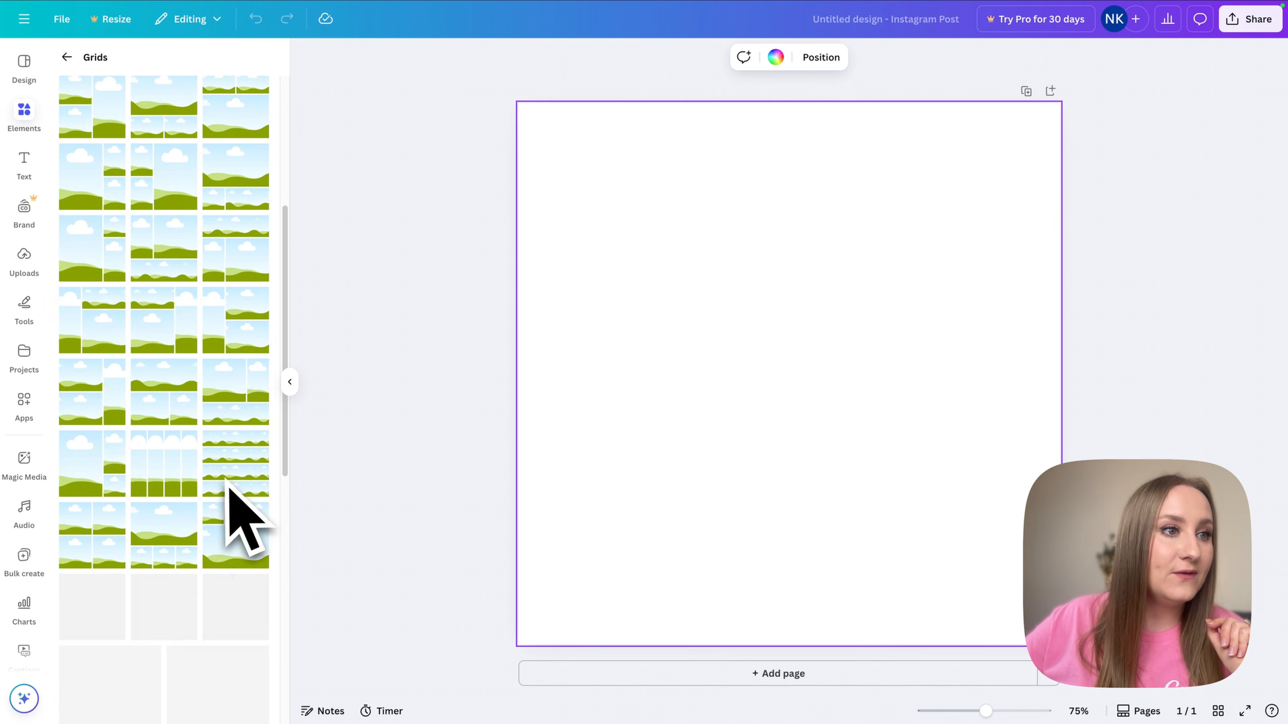
scroll(231, 482, "down", 3)
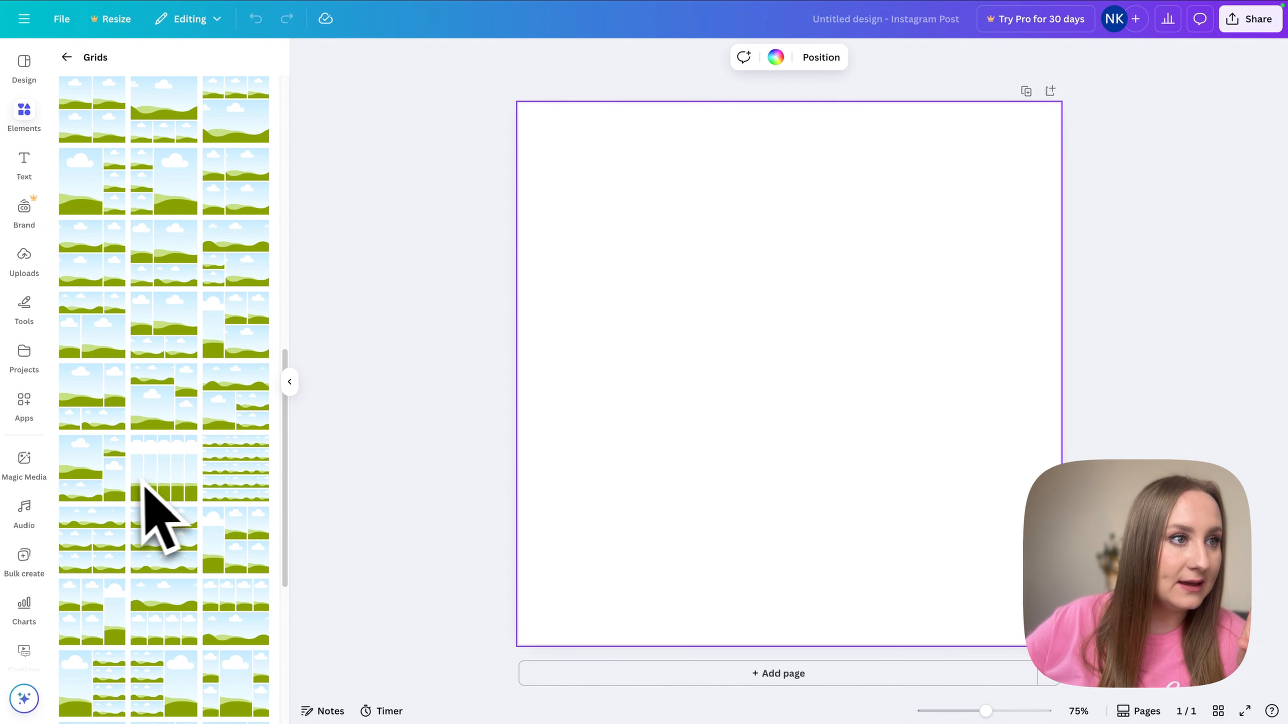
left_click(147, 480)
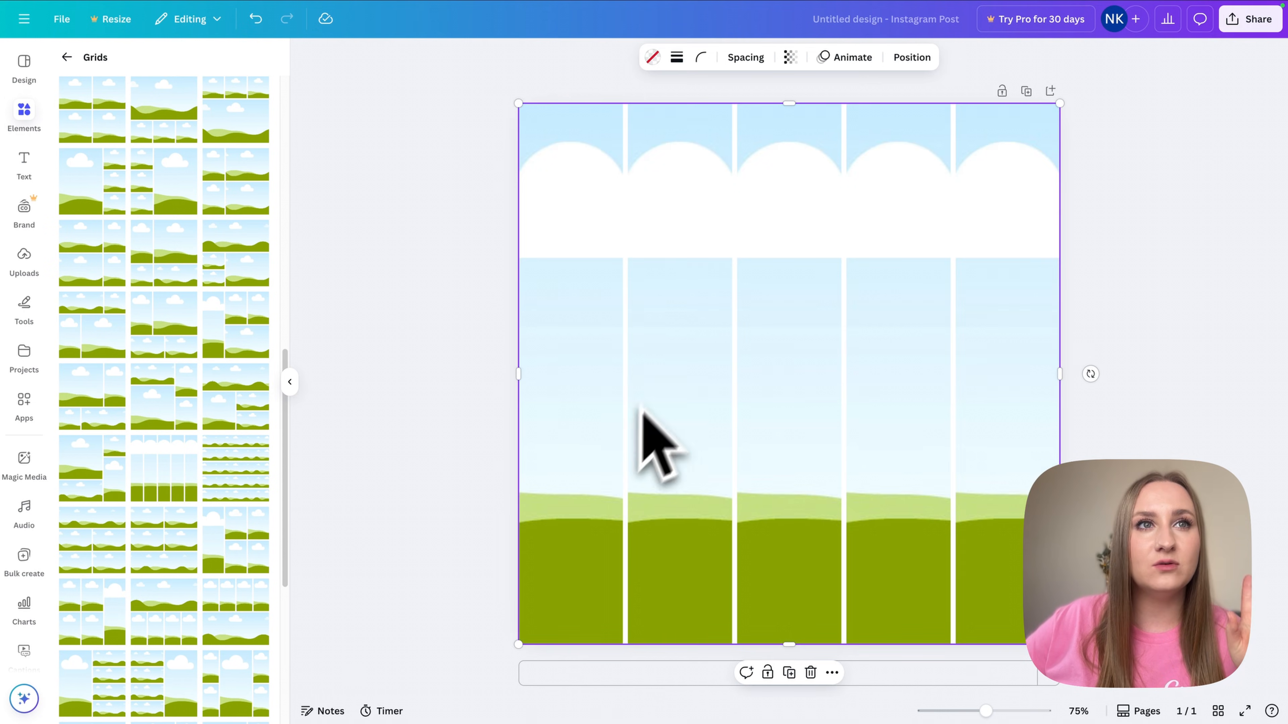
- Set the grid's spacing to 0 so the five columns sit flush
left_click(657, 216)
left_click(550, 121)
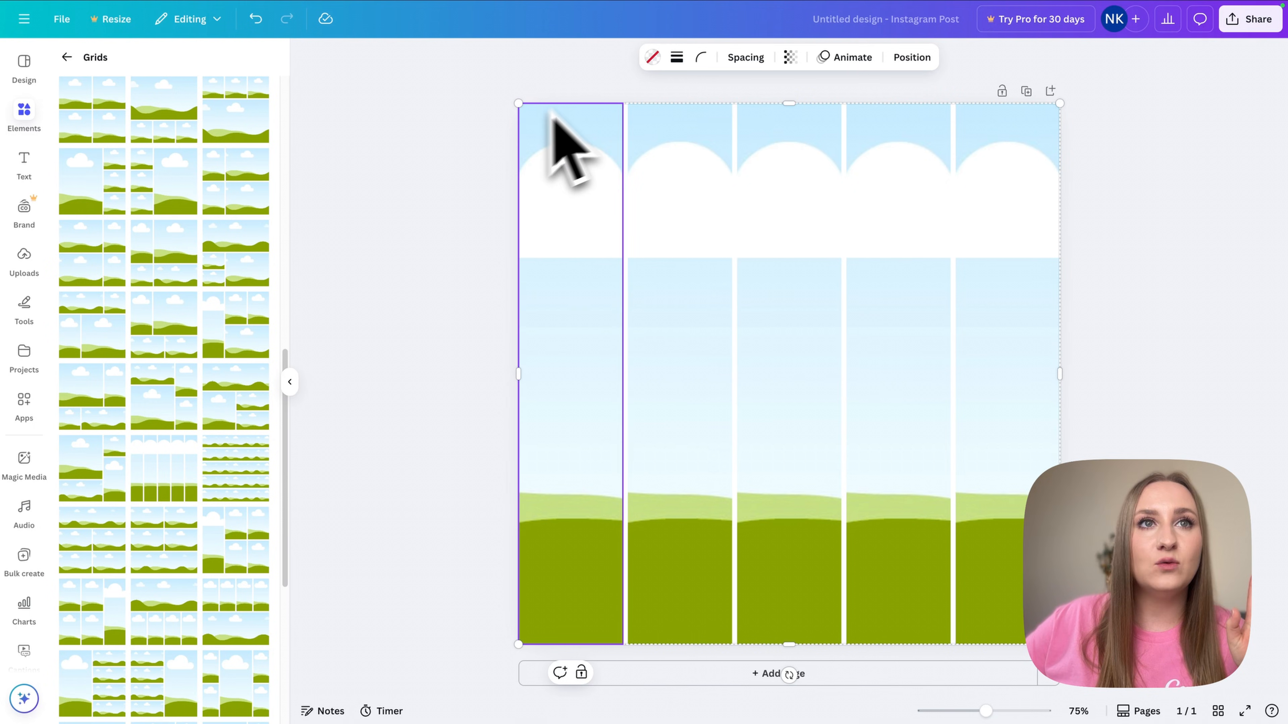
left_click(738, 56)
left_click_drag(687, 113, 677, 113)
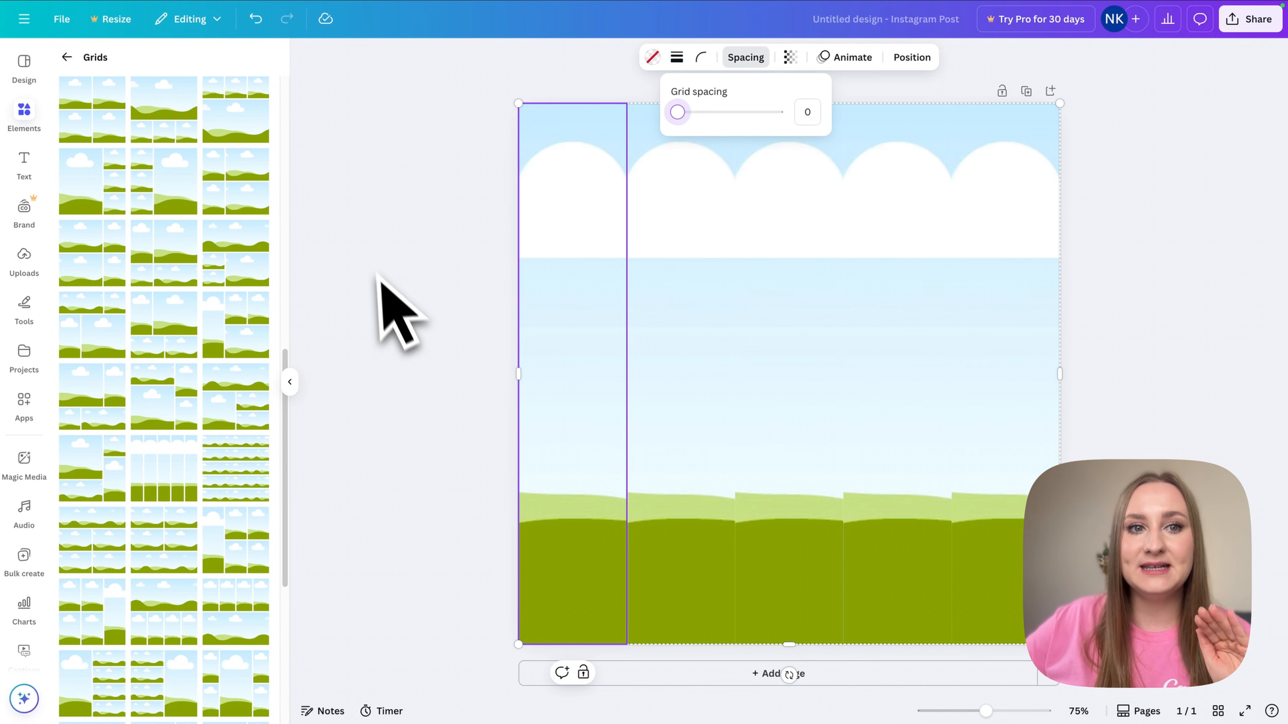
key("Escape")
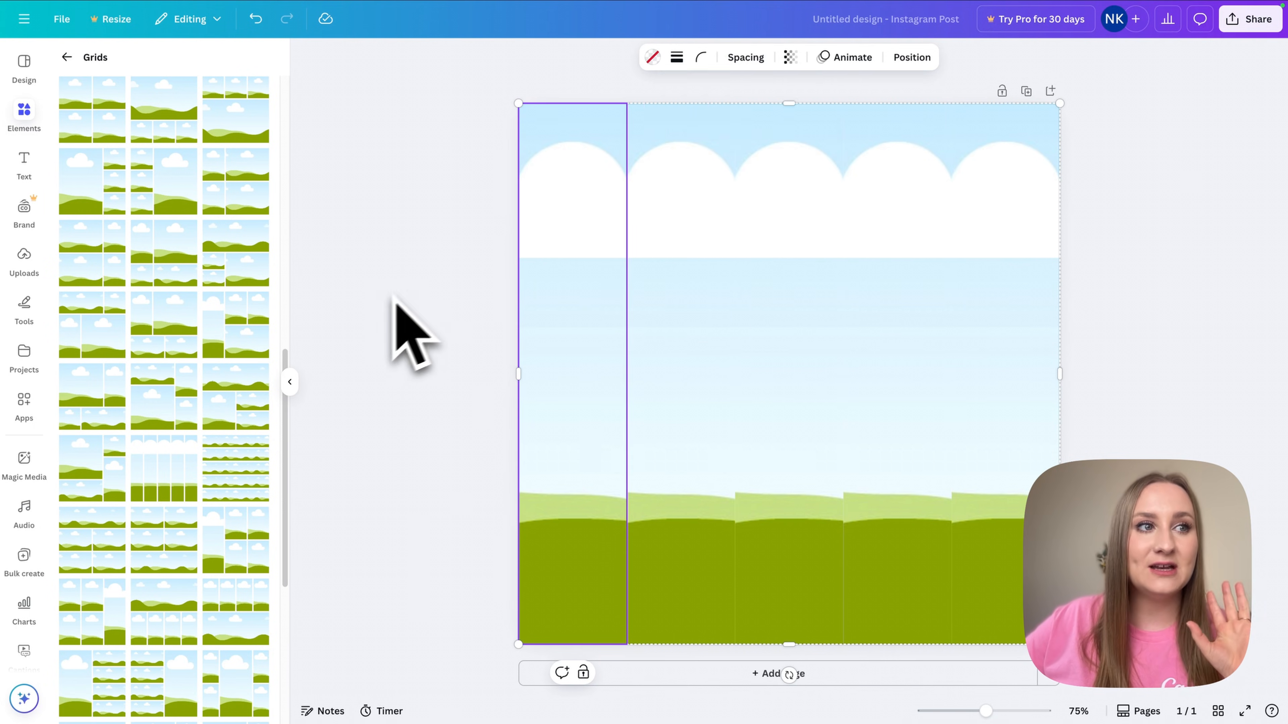
left_click(293, 386)
left_click(307, 398)
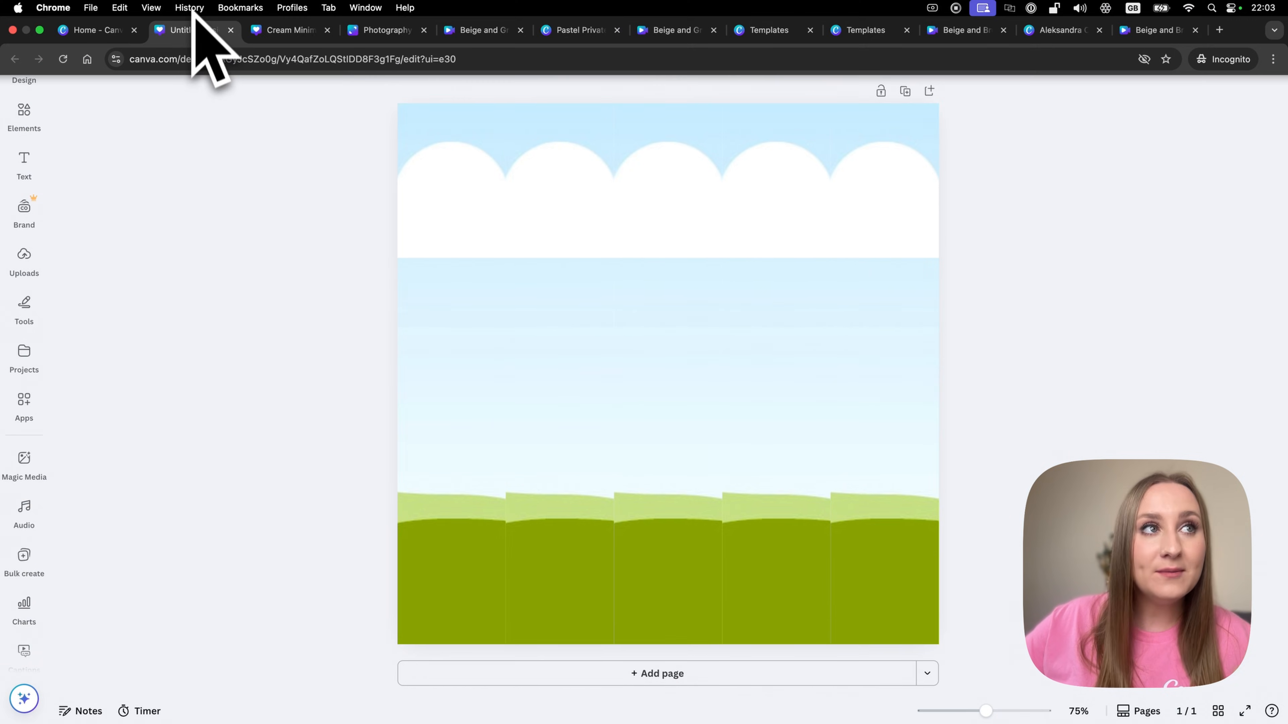
- Copy the circle palette from the Photography Brand Example design and paste it into the Instagram post
left_click(270, 31)
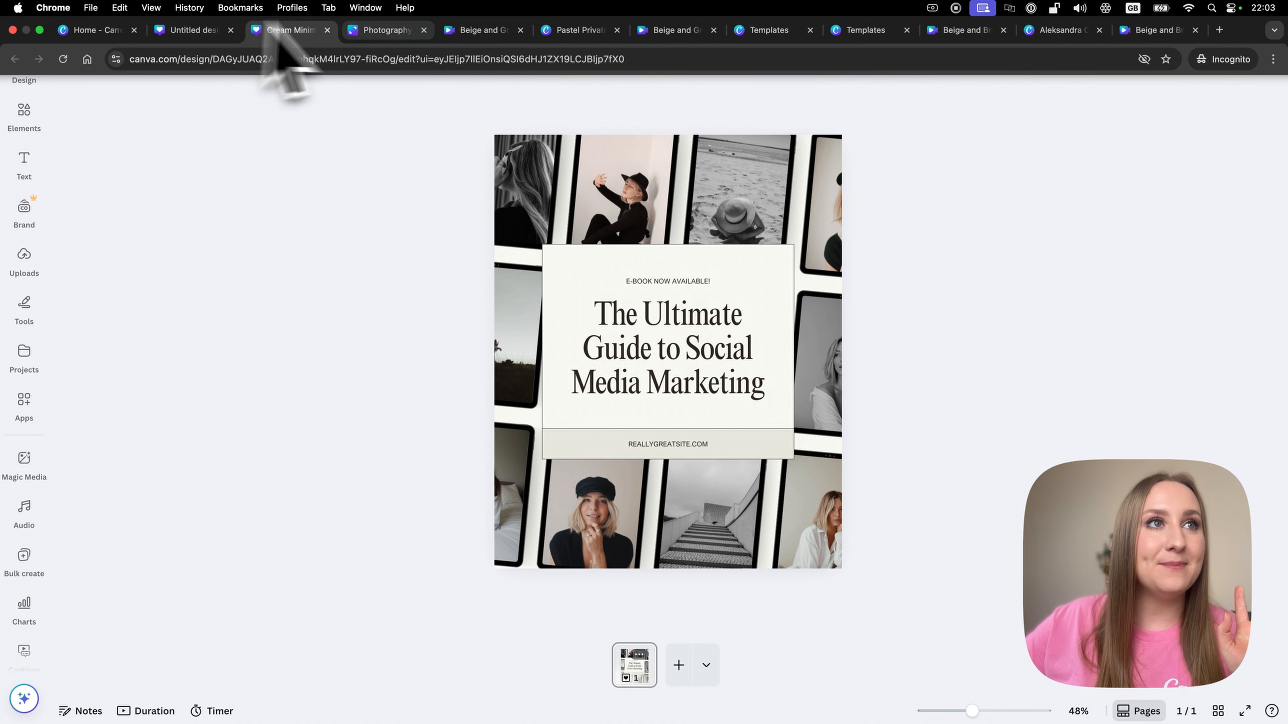
left_click(386, 30)
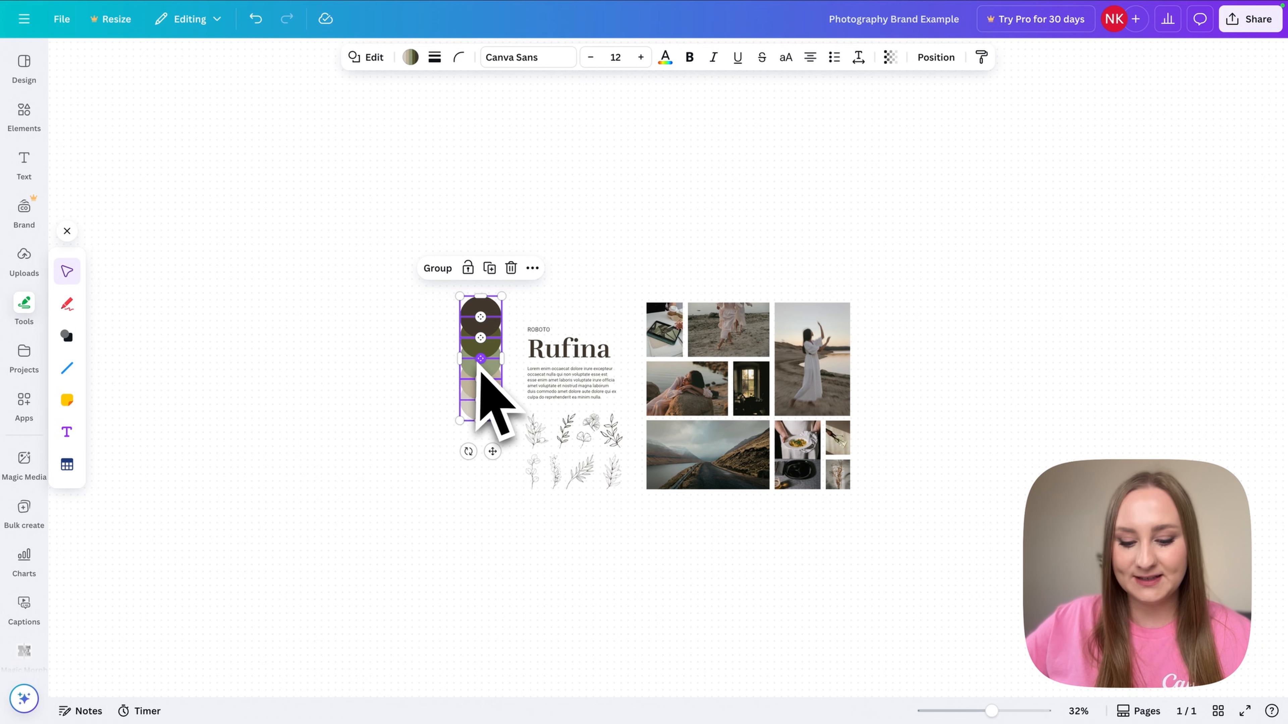
key("super+c")
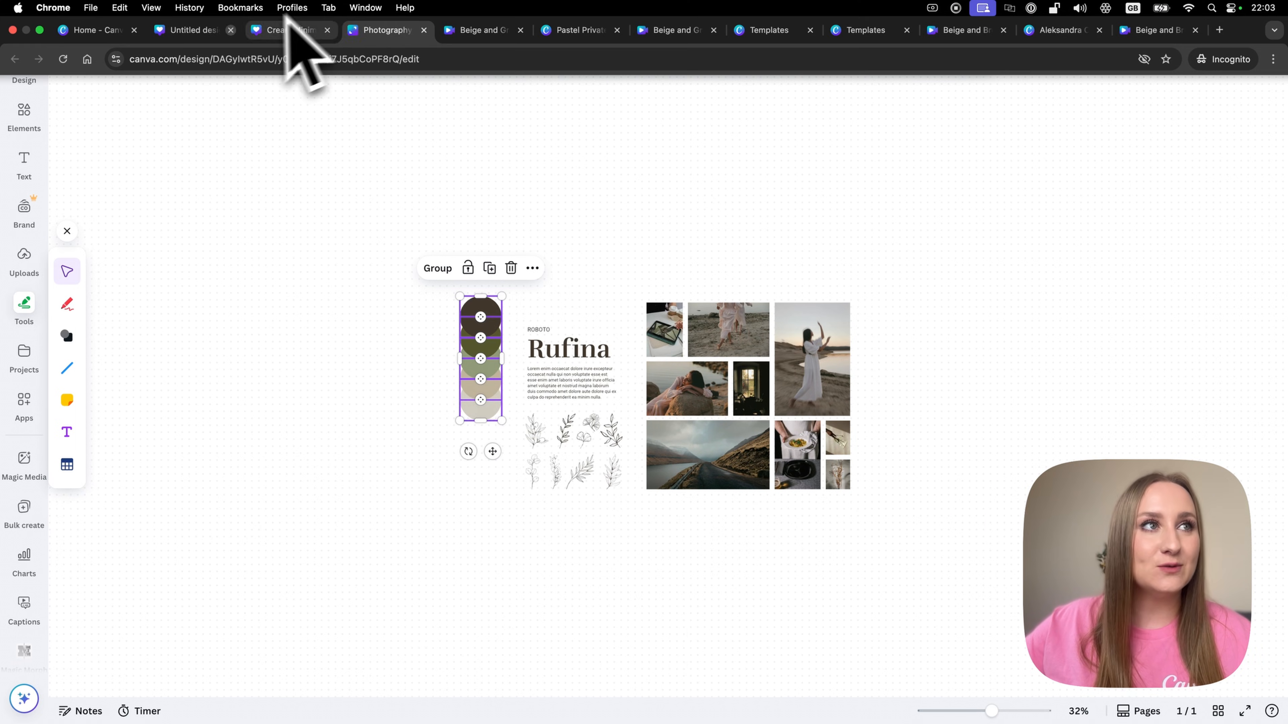
left_click(187, 15)
key("super+v")
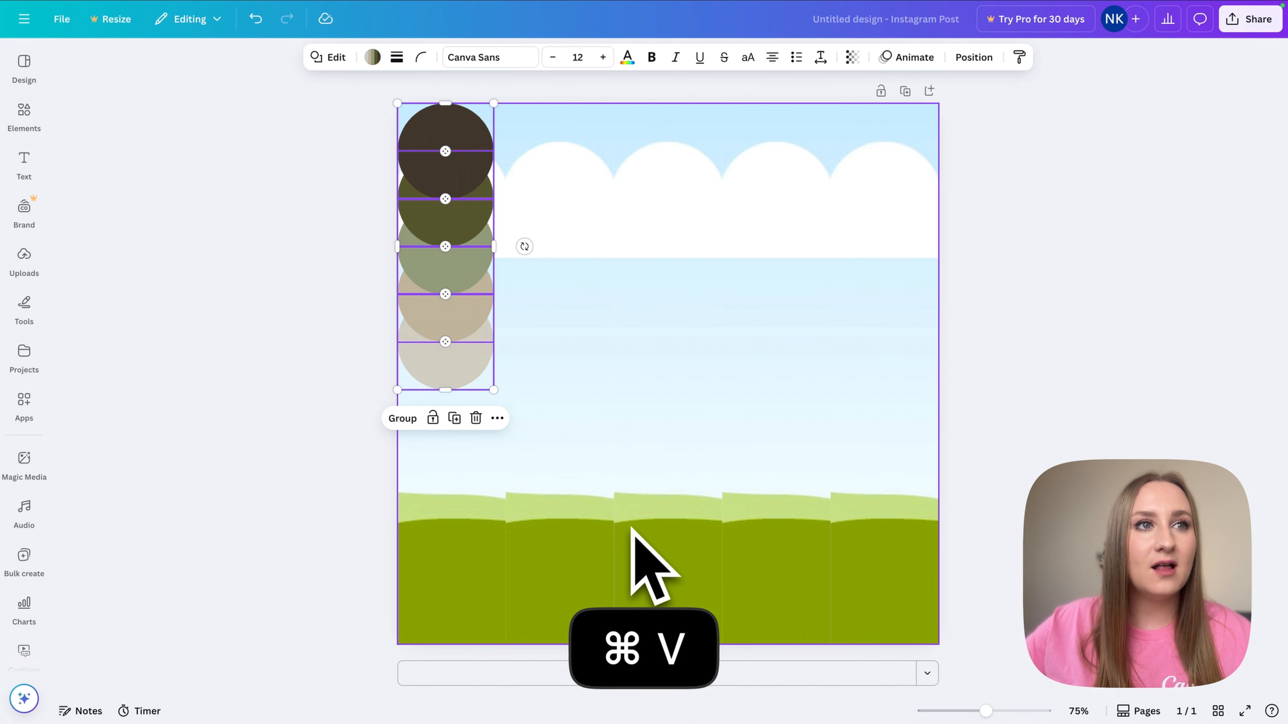
left_click_drag(493, 269, 566, 266)
- Colour the five columns dark brown, olive, sage, tan and light beige from Document colors
left_click(458, 249)
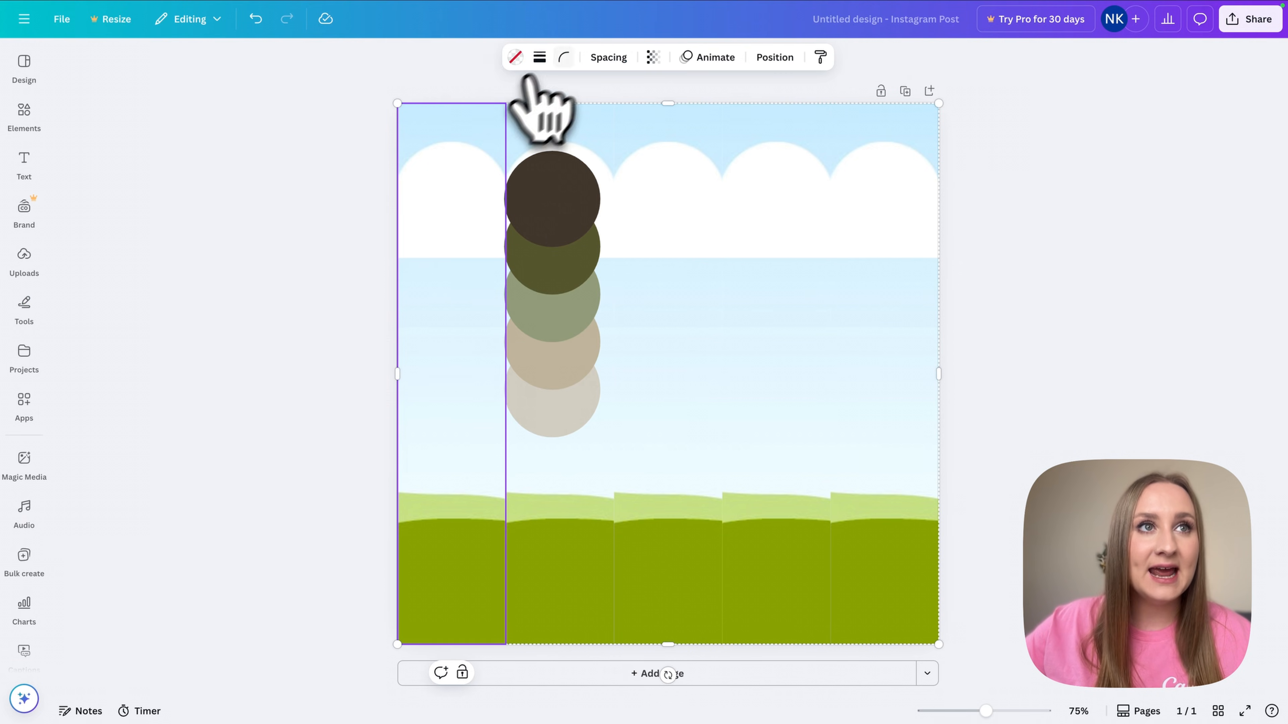
left_click(514, 57)
left_click(137, 161)
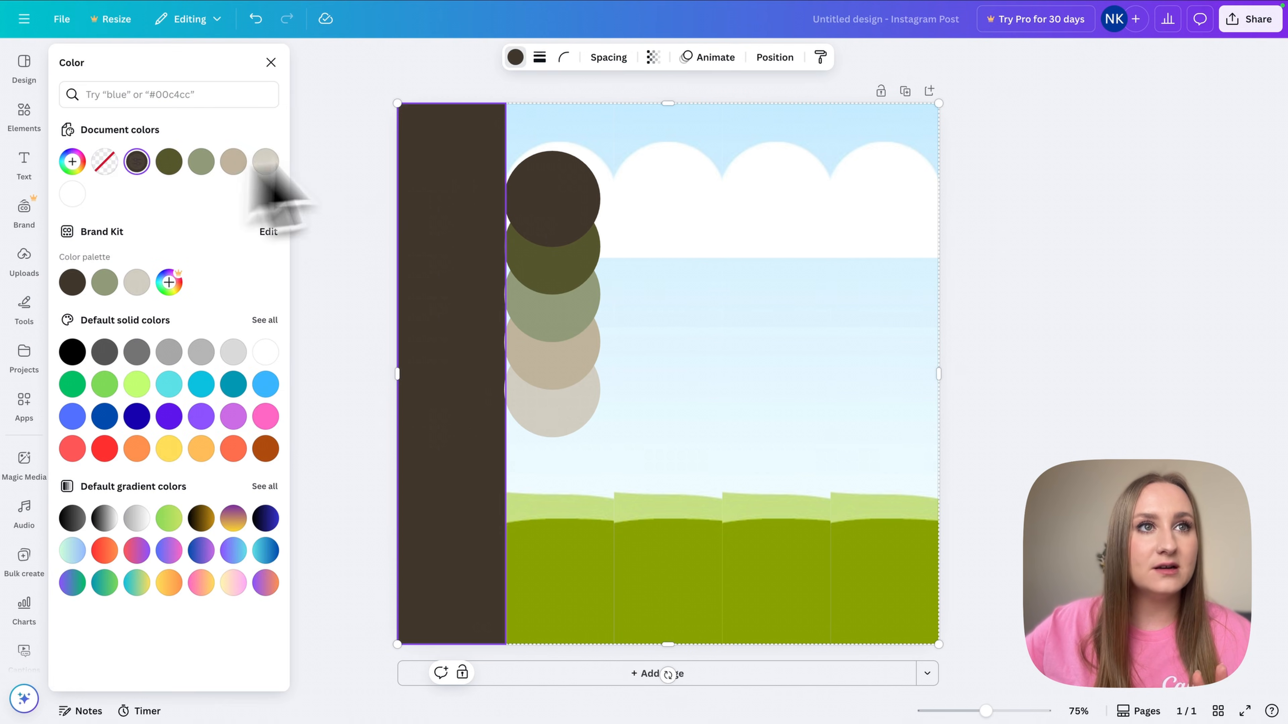
left_click(570, 138)
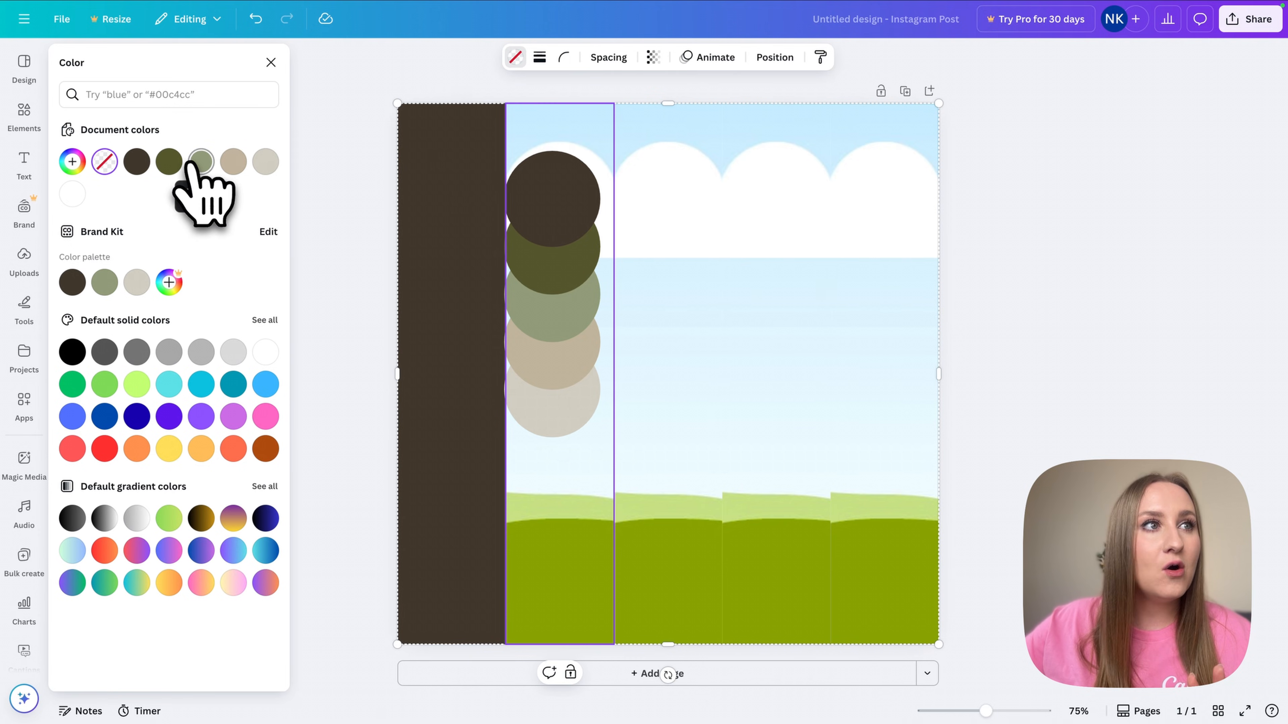
left_click(169, 162)
left_click(632, 188)
left_click(201, 162)
left_click(778, 165)
left_click(233, 162)
left_click(862, 233)
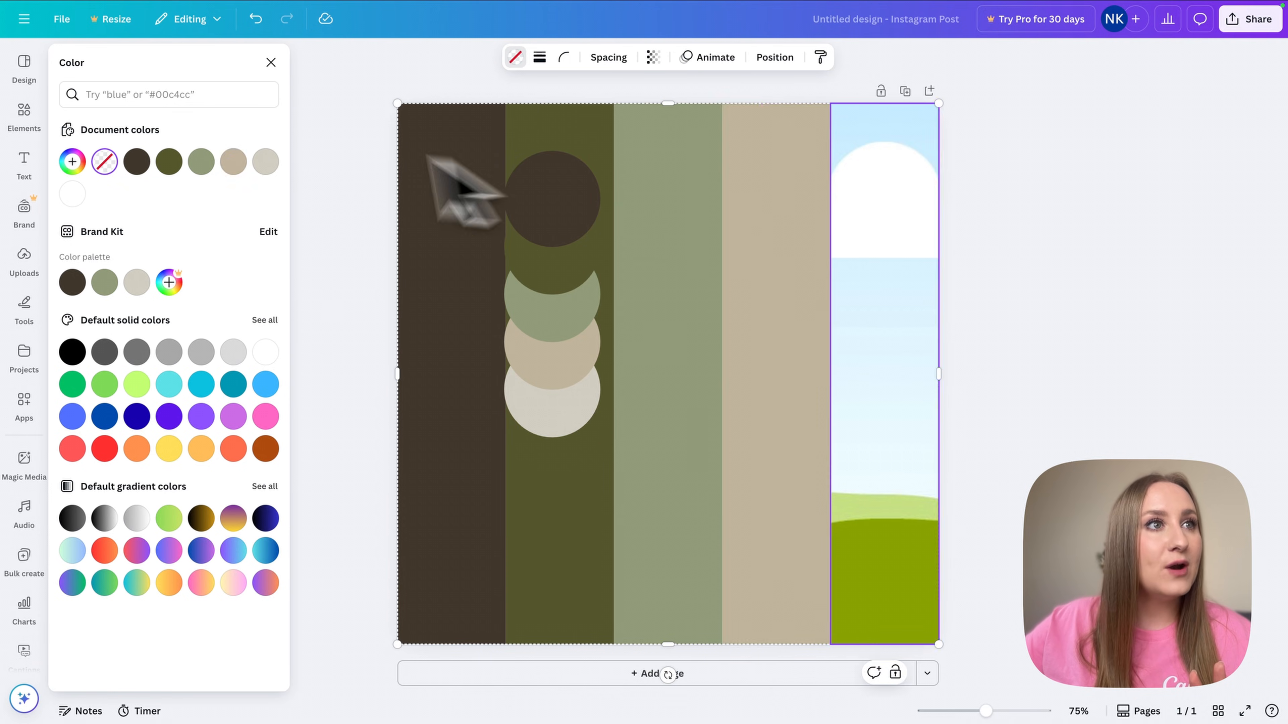
left_click(266, 162)
- Delete the dark brown palette circle and select the next one
left_click(566, 218)
key("Delete")
left_click(561, 310)
- Delete the remaining palette circles from the post
key("Delete")
left_click(554, 345)
key("Delete")
left_click(554, 401)
key("Delete")
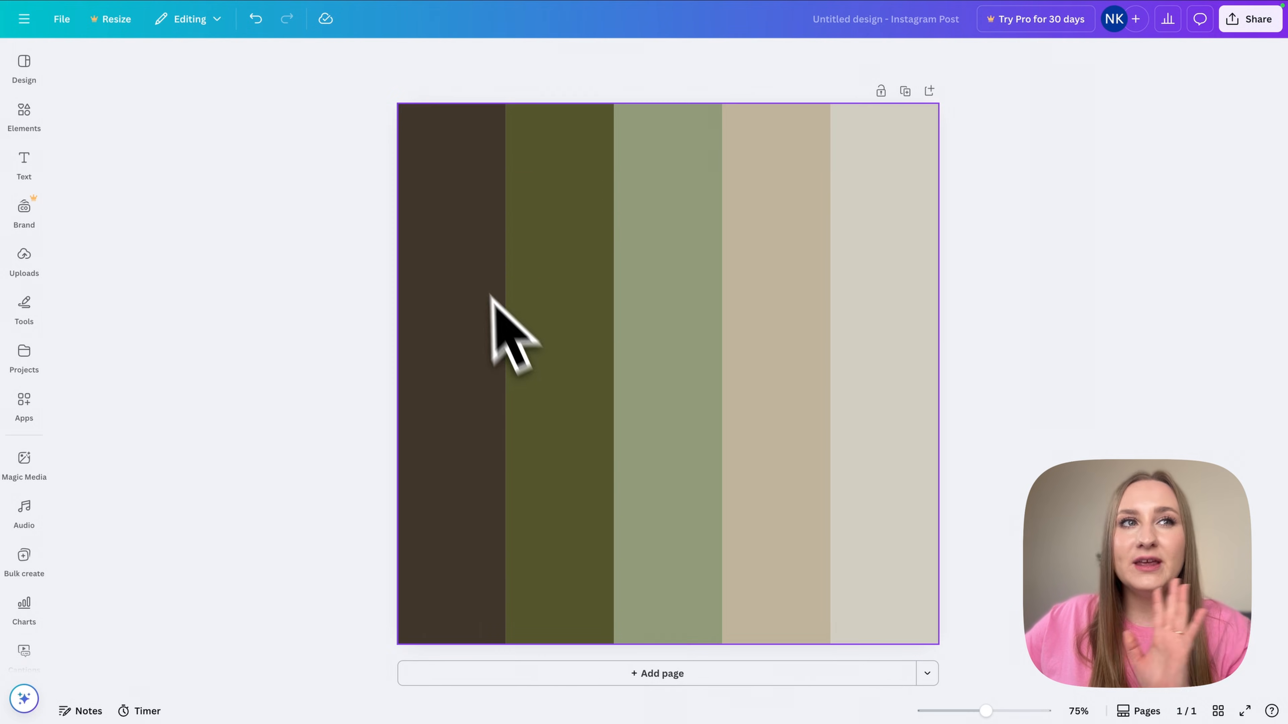
- Add a text box labelled with the first strip's hex code #40372C and duplicate it below
left_click(491, 295)
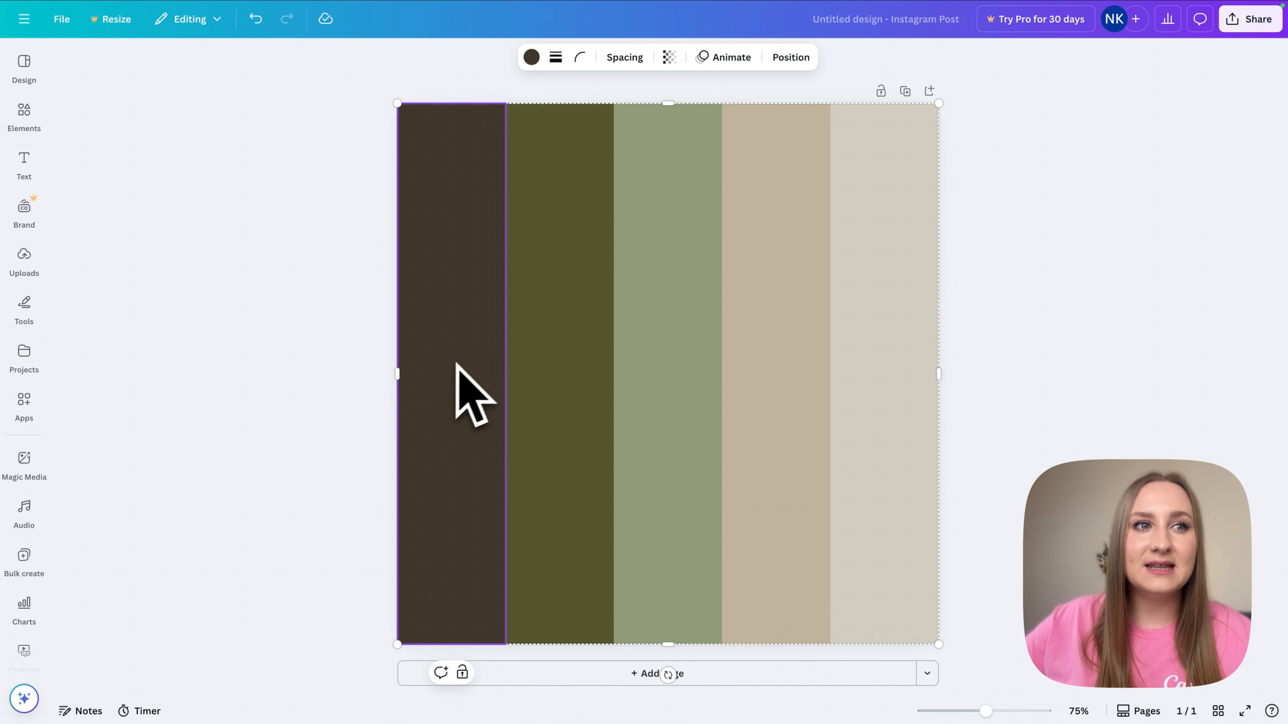
left_click(531, 57)
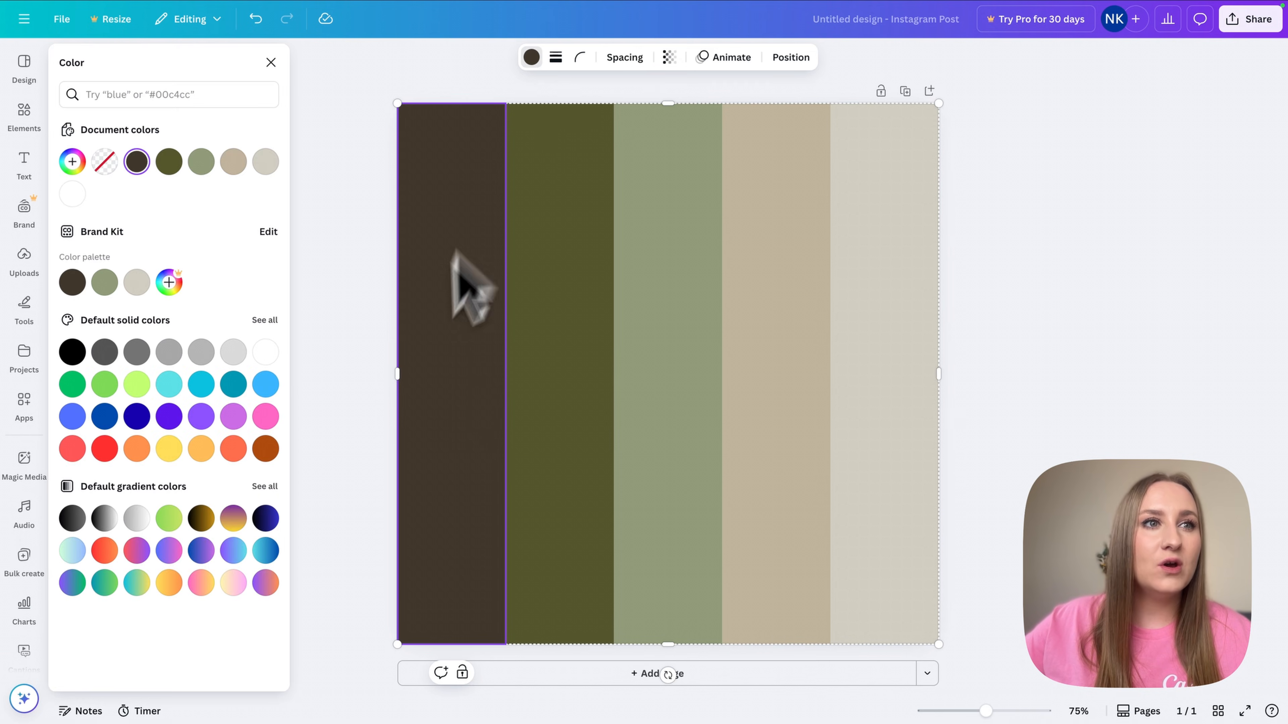
left_click(361, 381)
key("t")
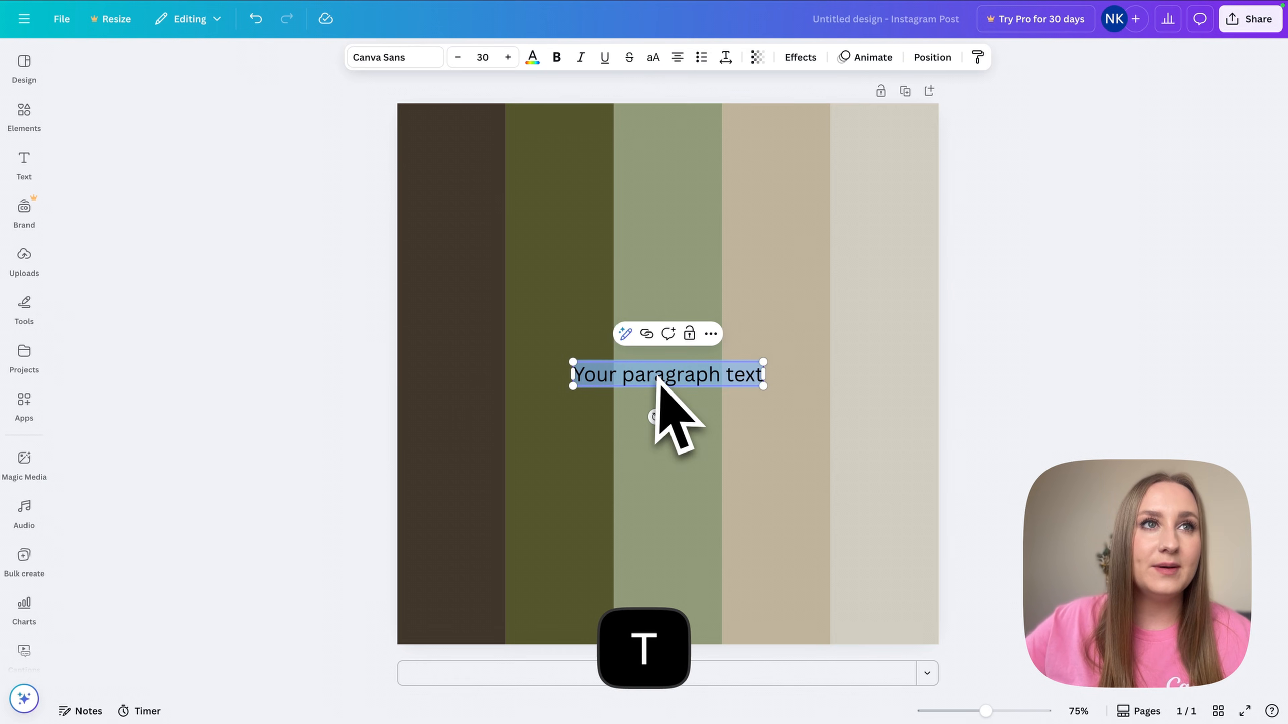
left_click(474, 269)
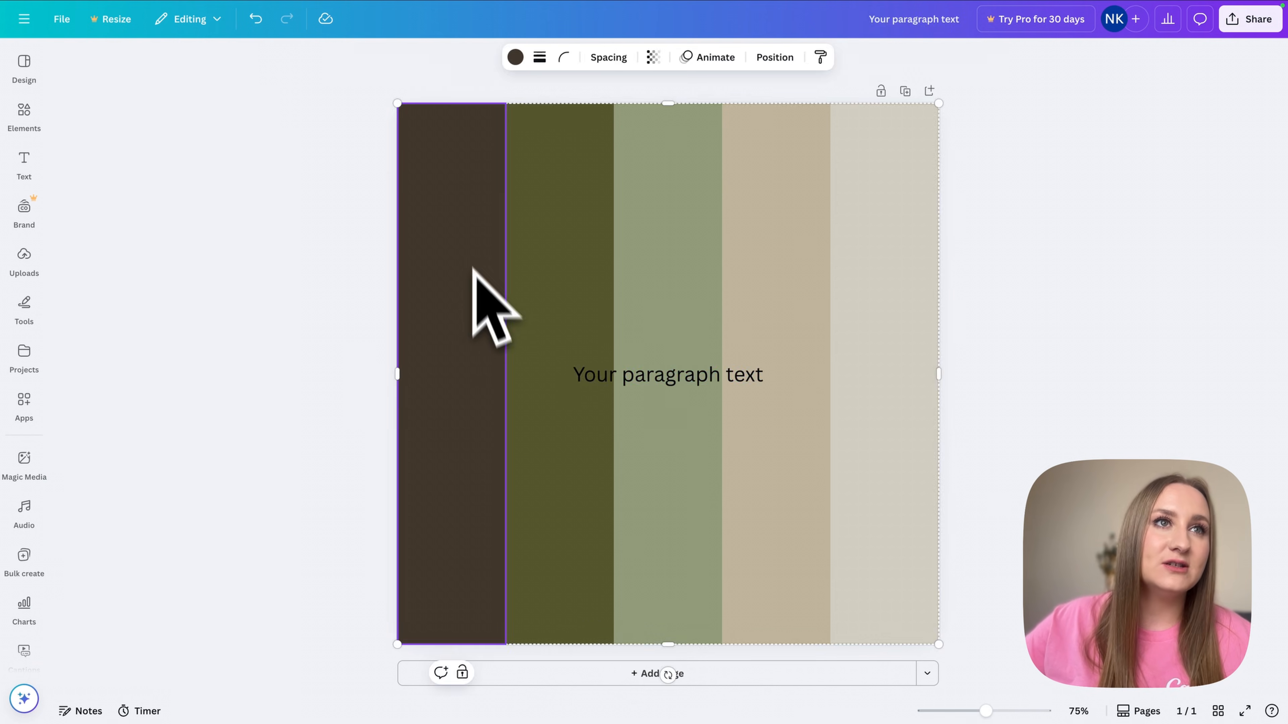
left_click(516, 57)
left_click(72, 162)
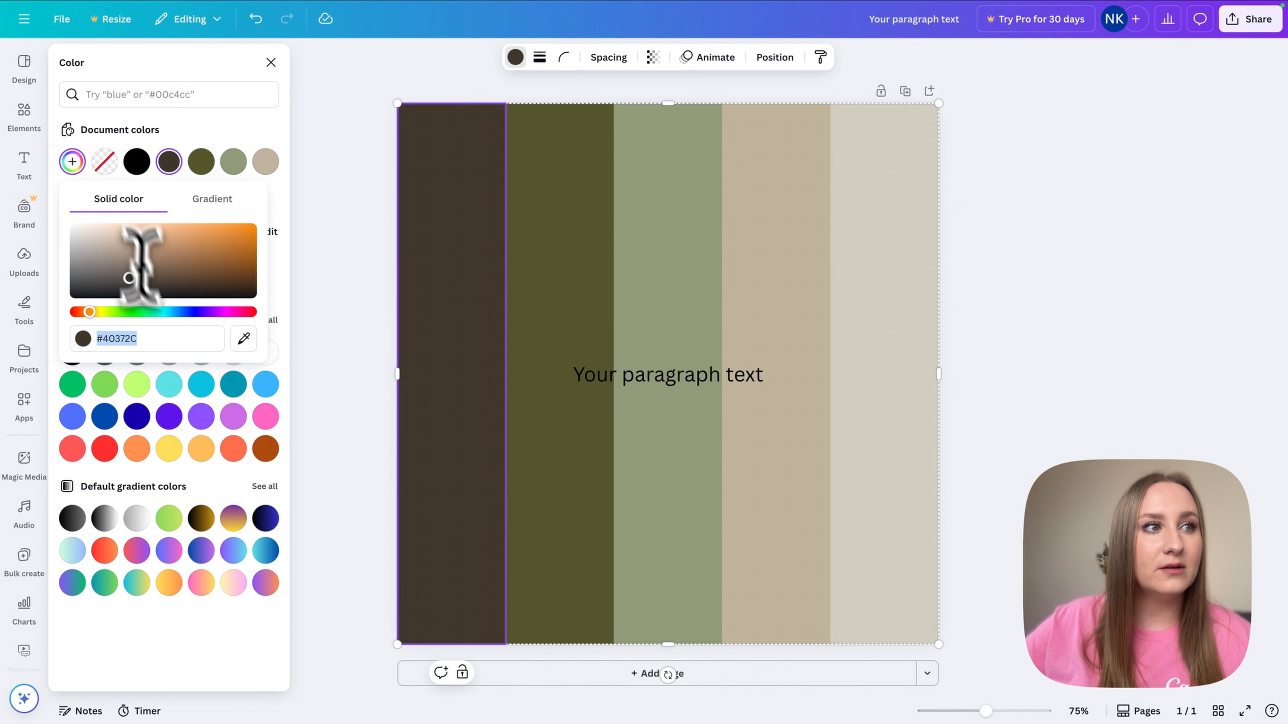
key("super+c")
double_click(635, 380)
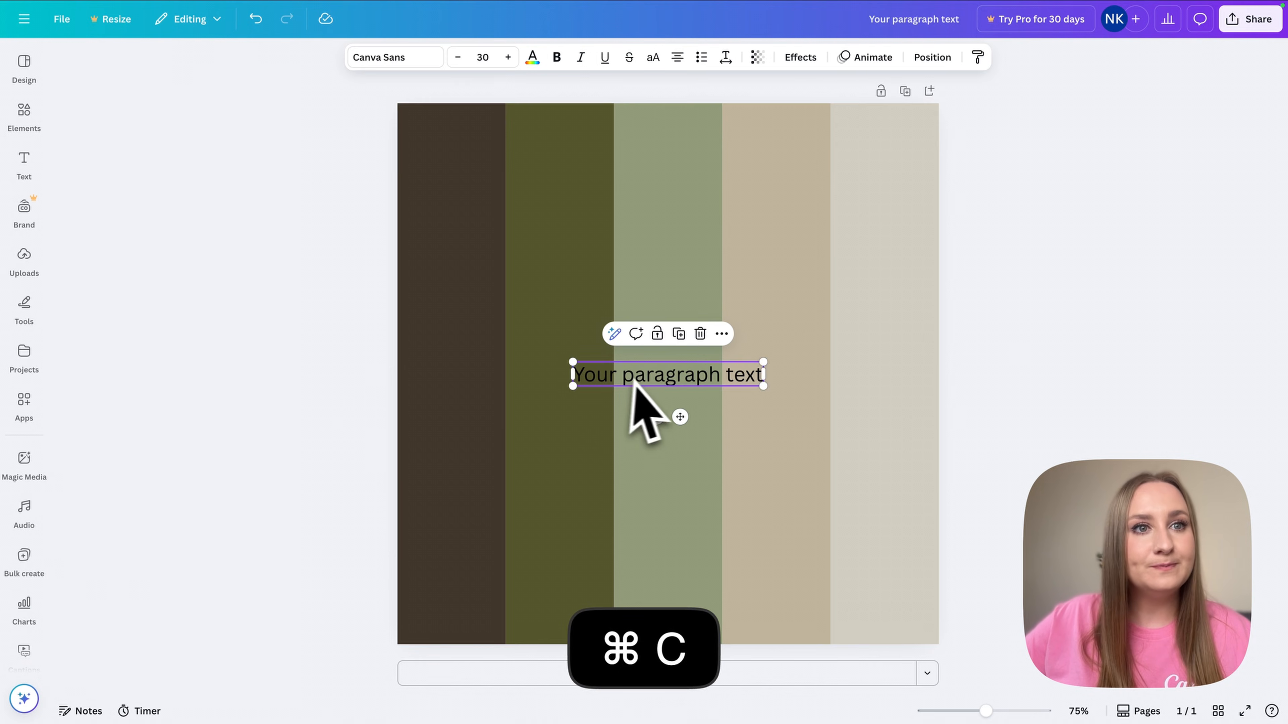
key("super+v")
left_click_drag(684, 375, 680, 419)
- Copy the olive strip's hex code #55572D
left_click(595, 345)
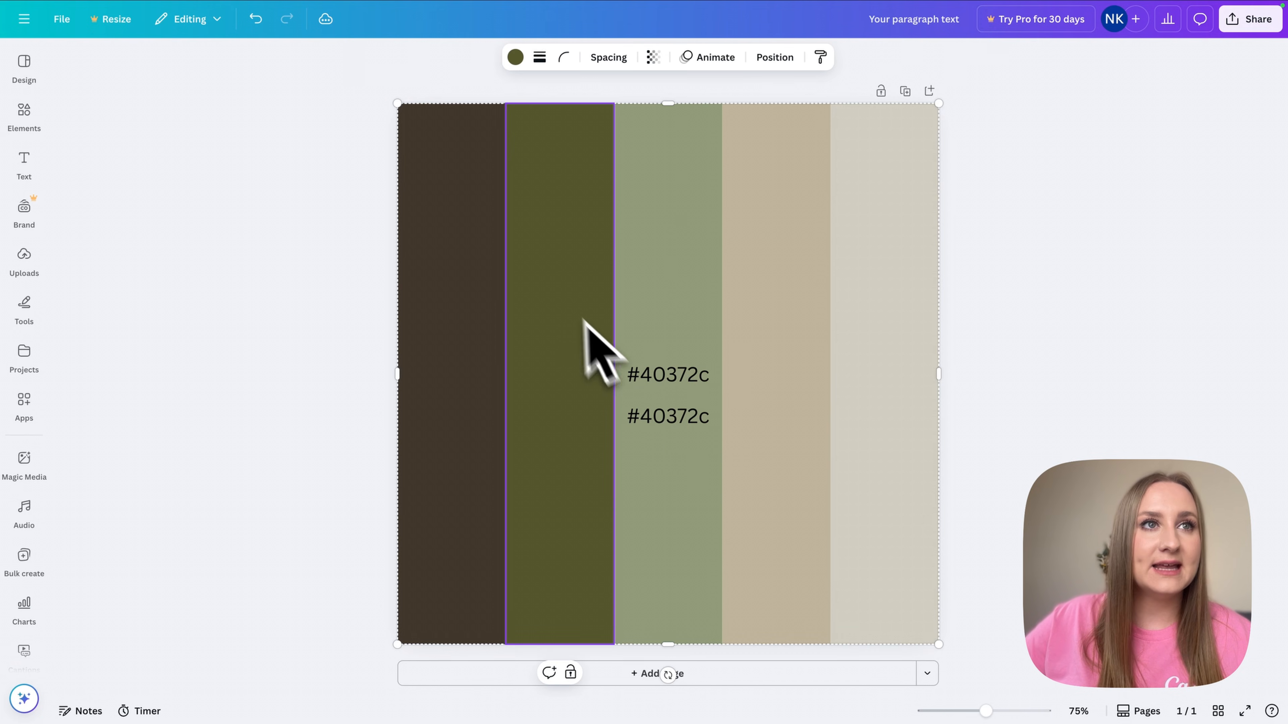
left_click(516, 56)
left_click(72, 162)
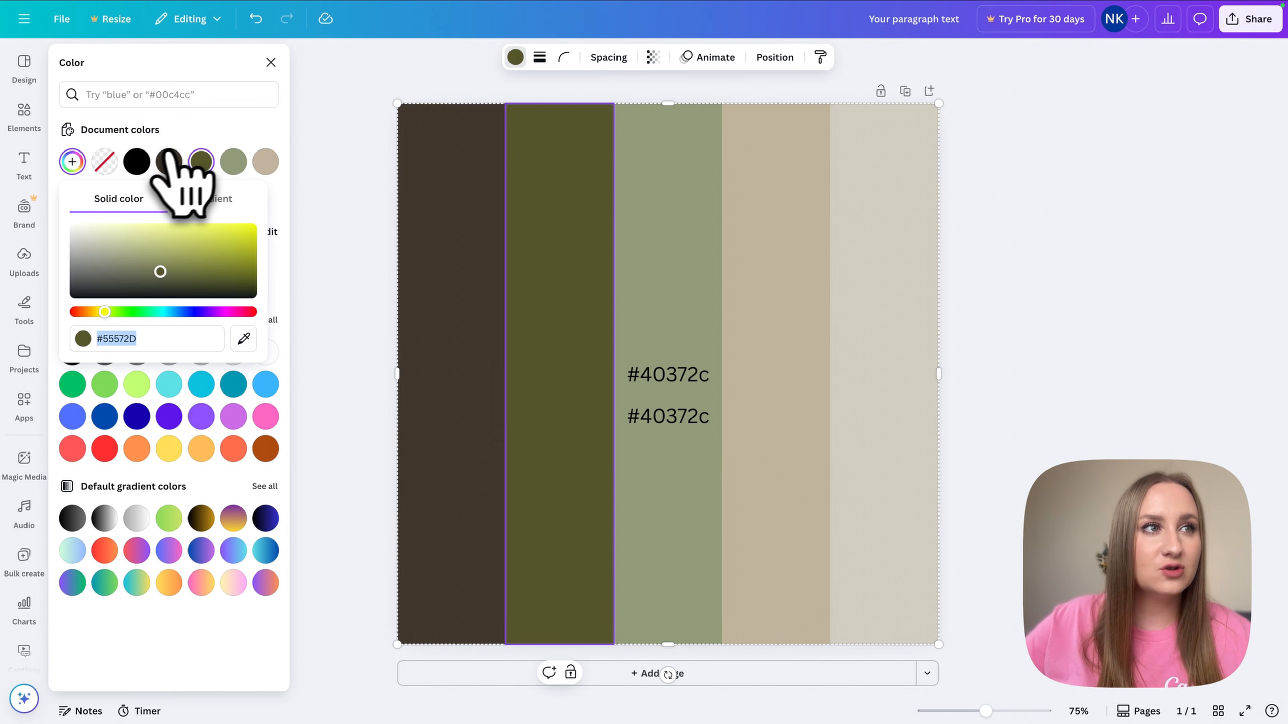
key("super+c")
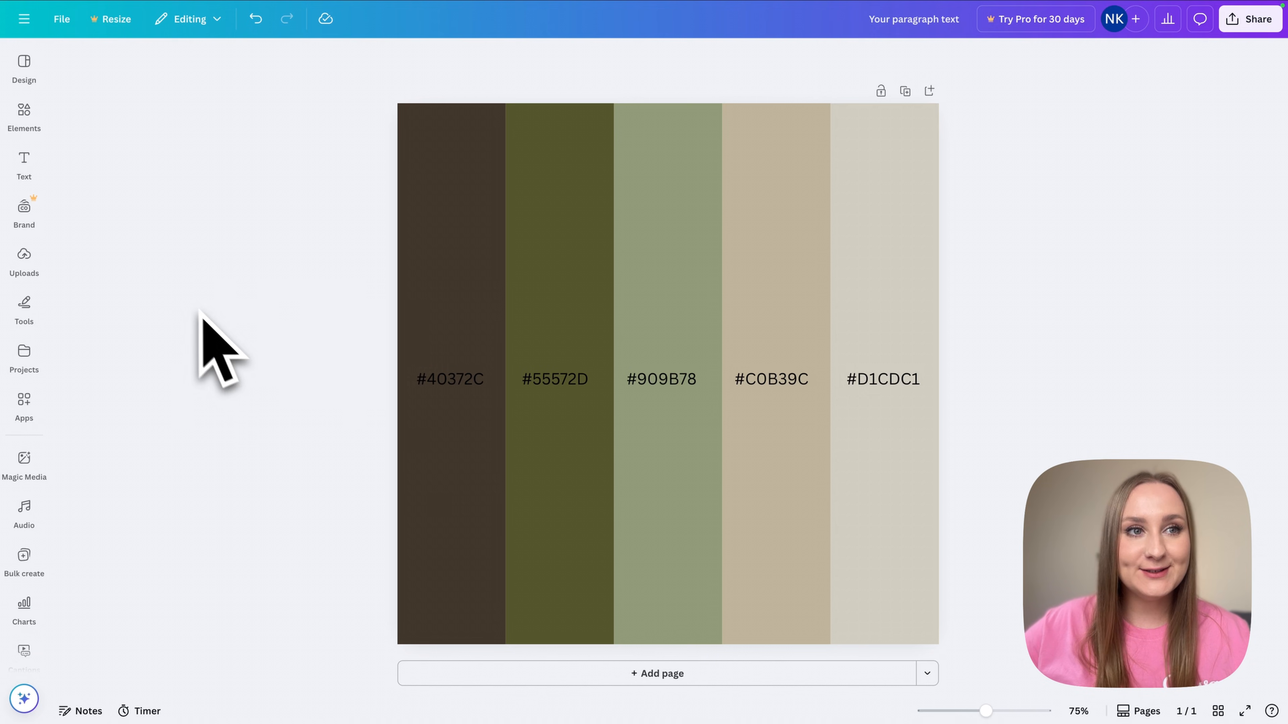
- Make the #40372C and #55572D labels light grey
left_click_drag(186, 297, 552, 454)
left_click(531, 60)
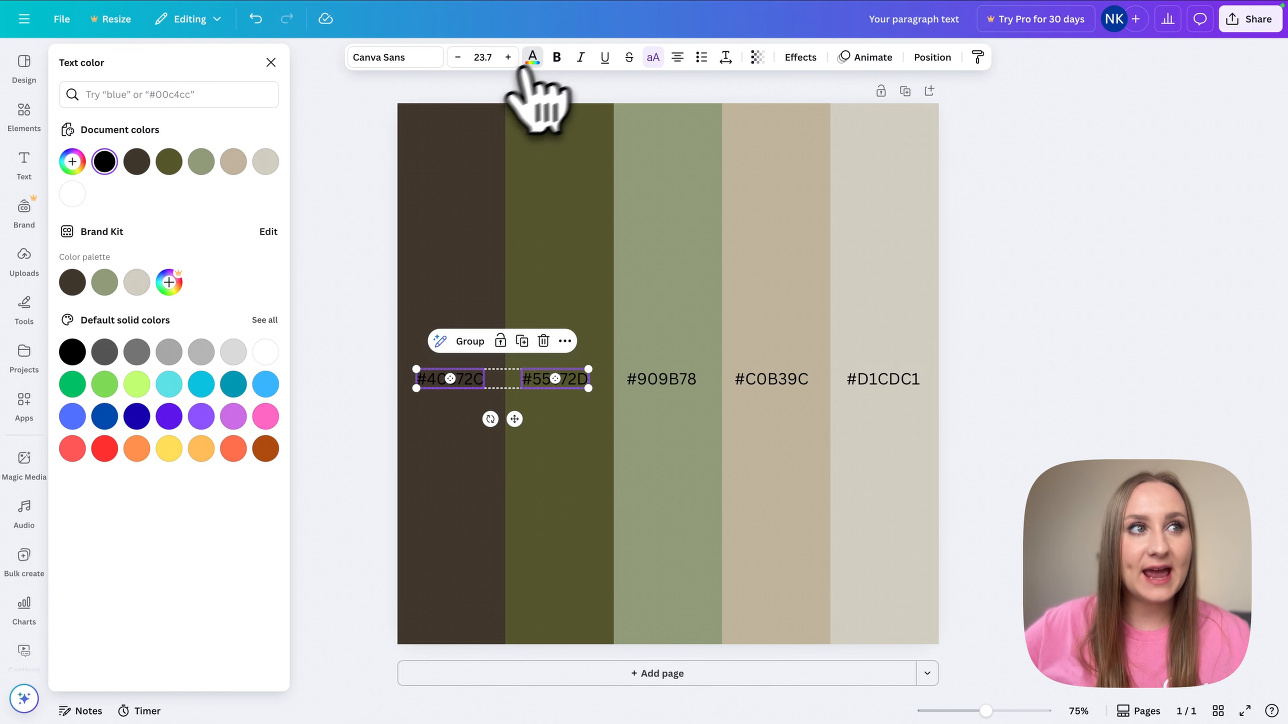
left_click(265, 161)
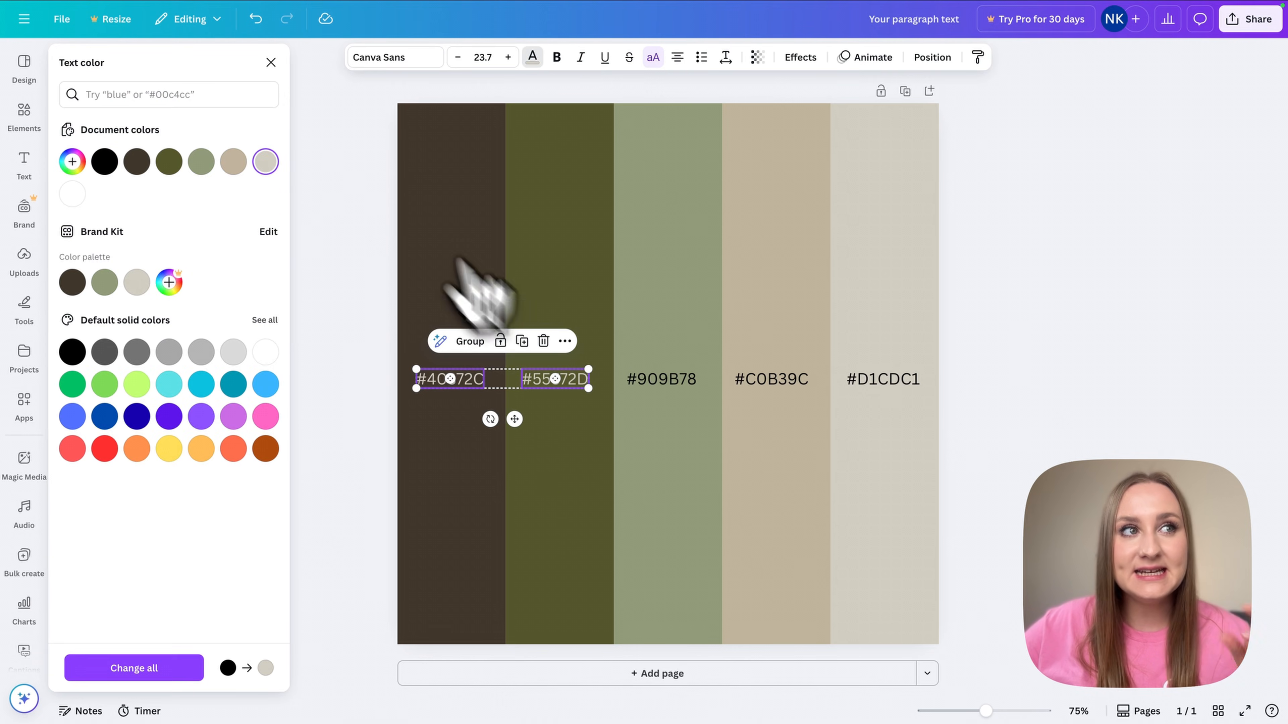
- Make the #909B78, #C0B39C and #D1CDC1 labels dark brown
left_click(926, 494)
left_click_drag(999, 454, 628, 378)
left_click(532, 58)
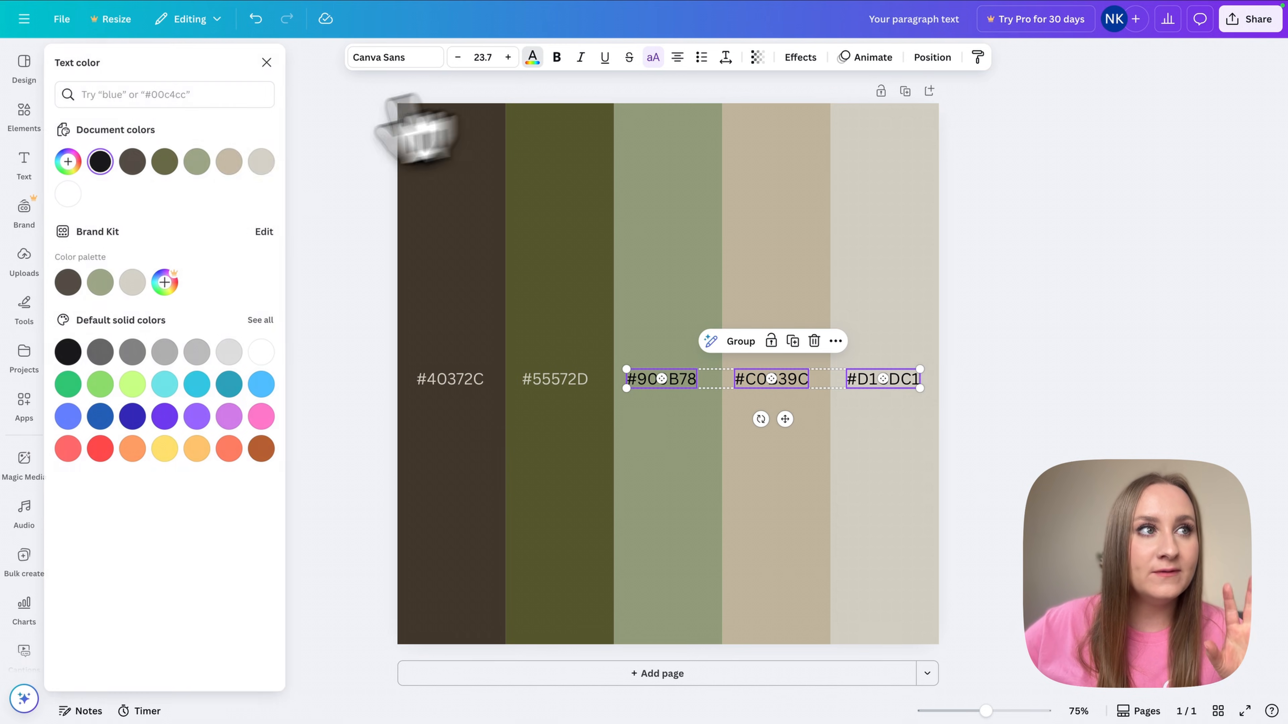
left_click(136, 161)
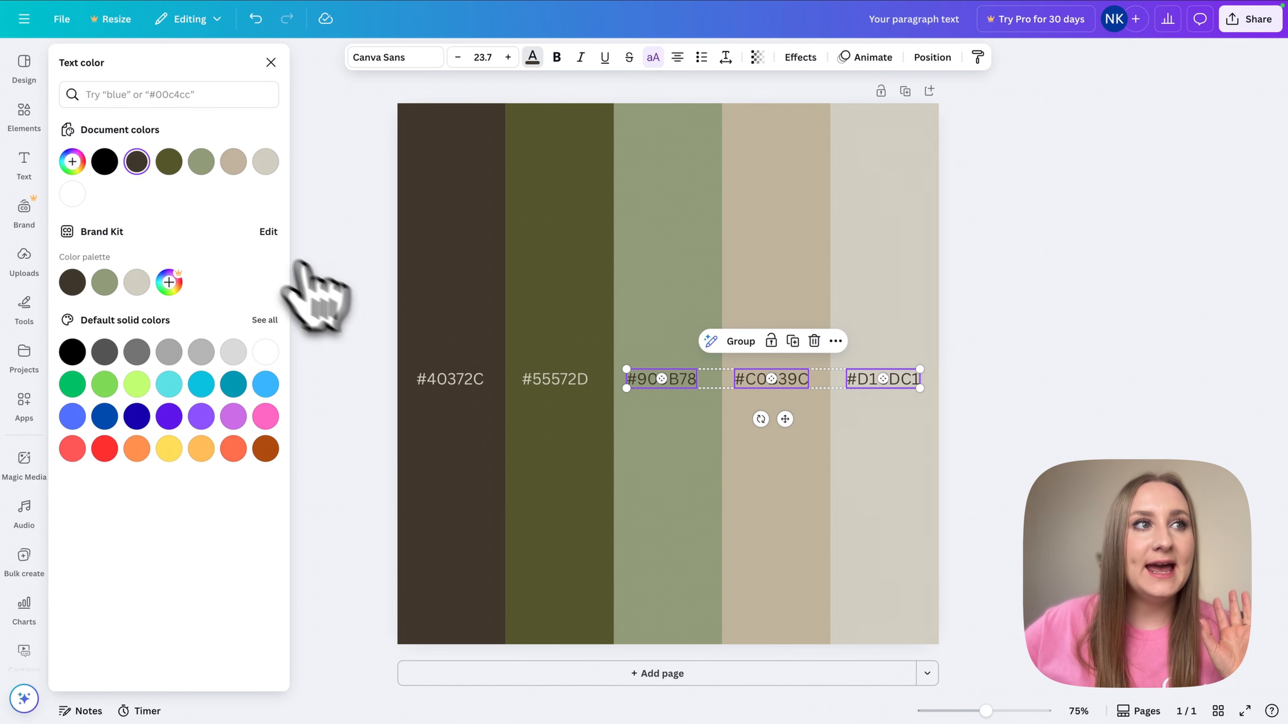
left_click(1049, 403)
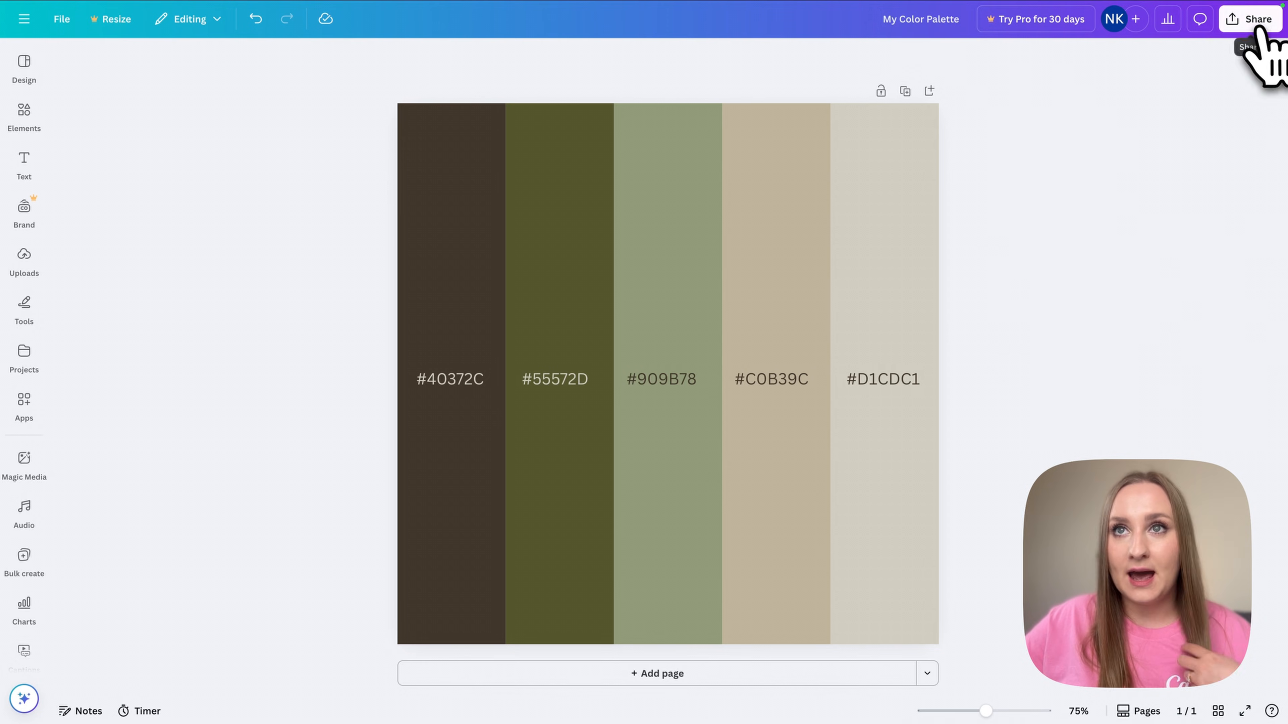
- Download the palette design as a PNG
left_click(1248, 19)
left_click(1060, 293)
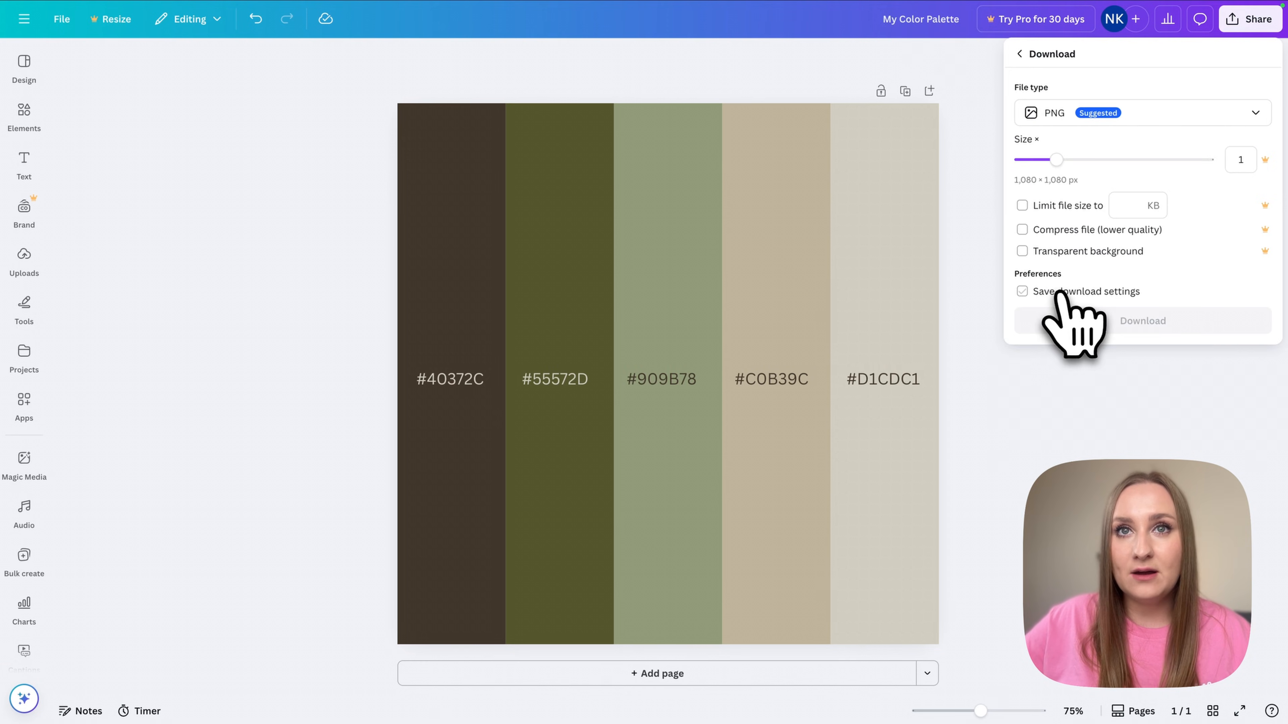
left_click(1150, 322)
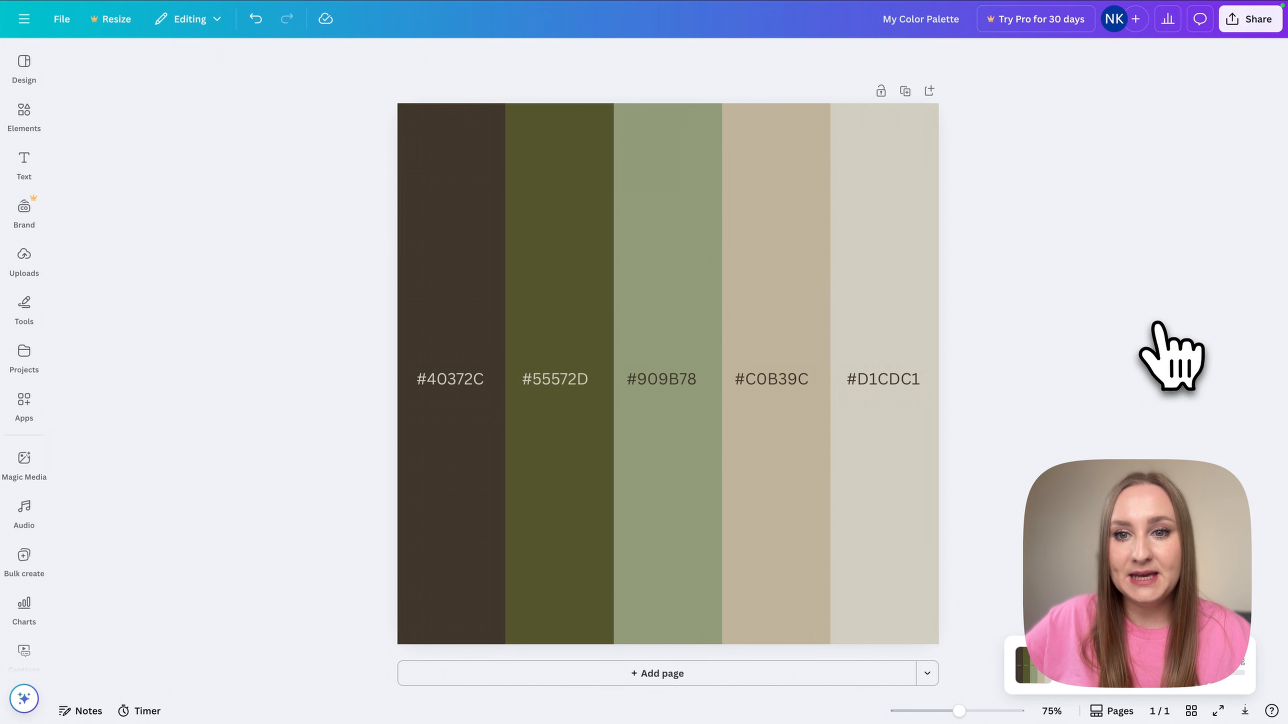
left_click_drag(684, 560, 594, 261)
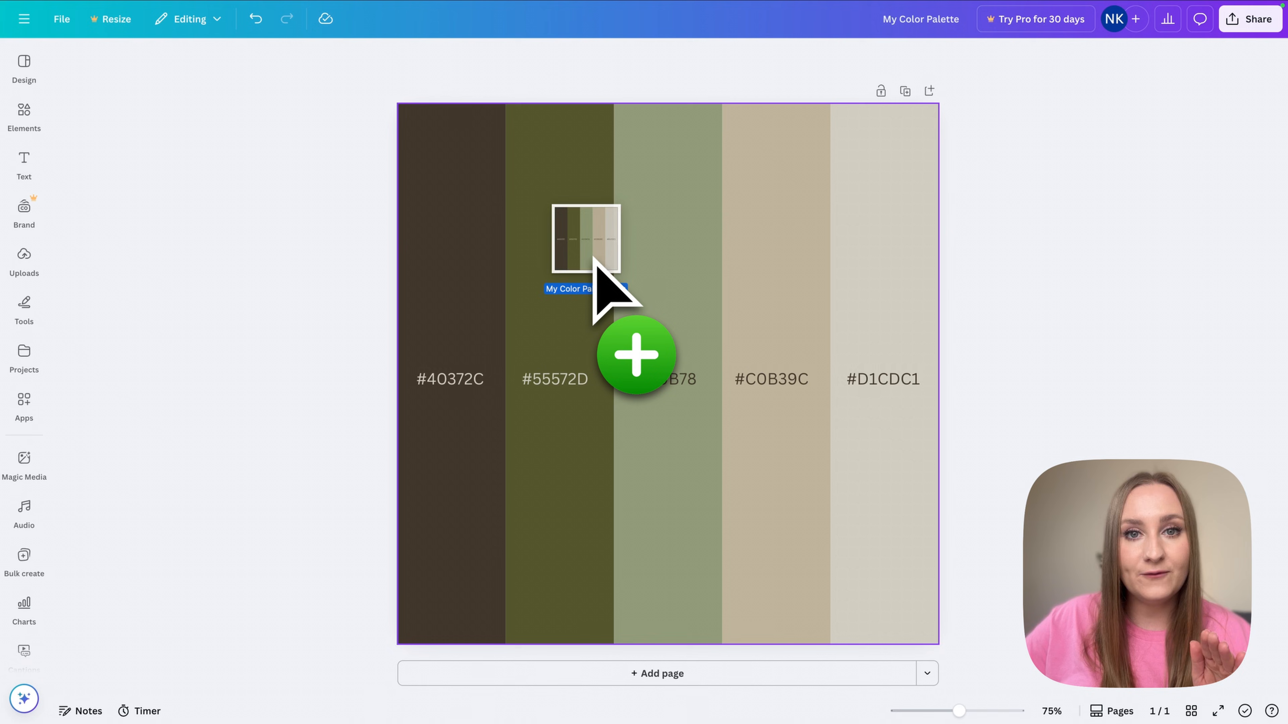
left_click_drag(594, 260, 594, 259)
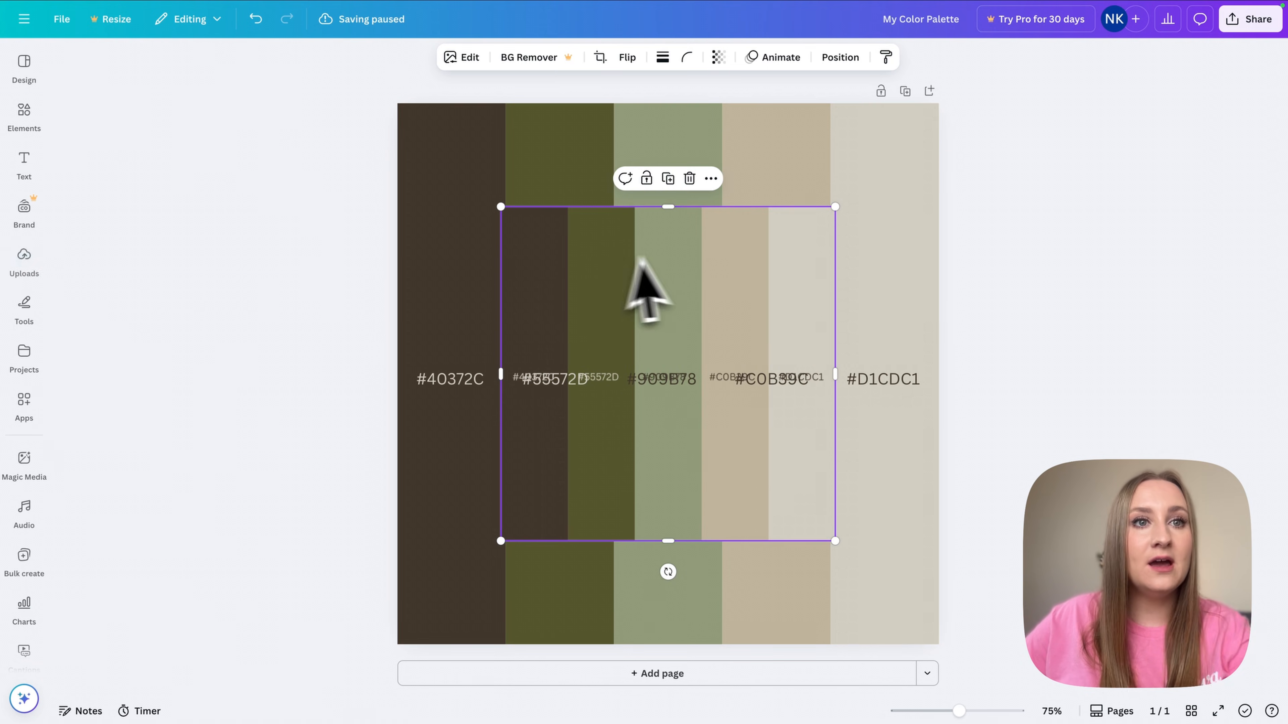
key("Delete")
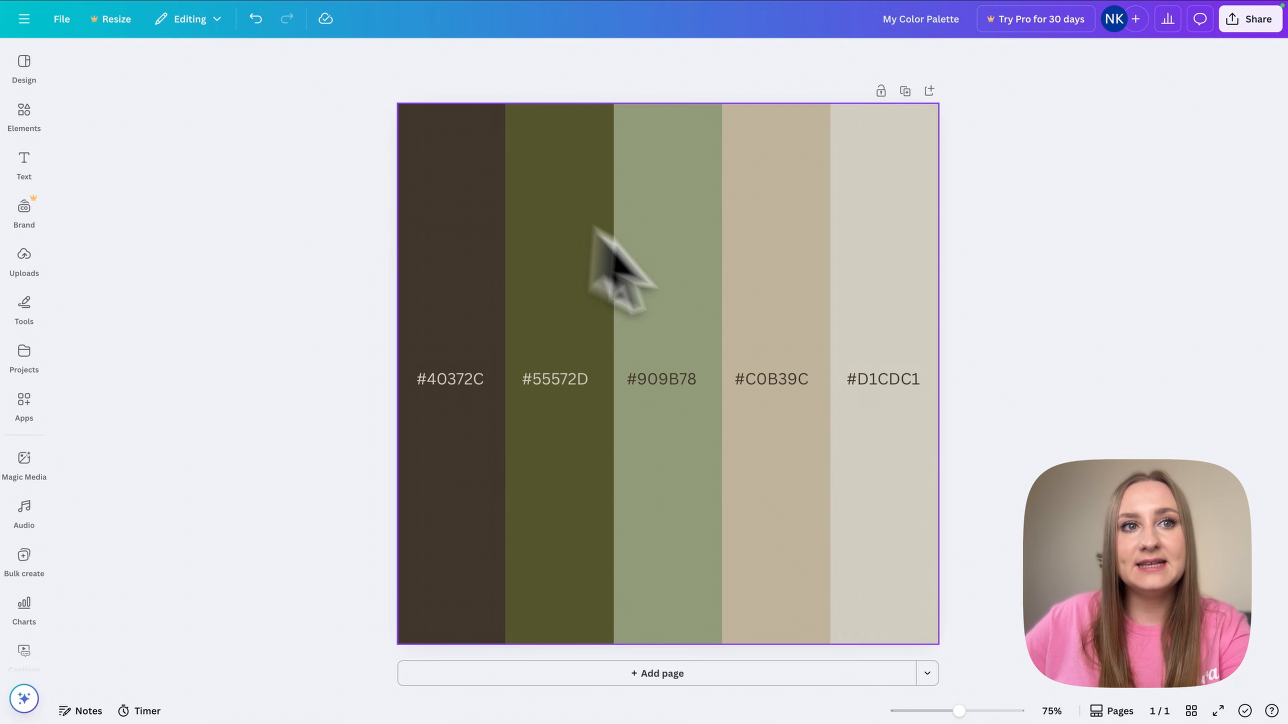
- Add the palette image to Photography Brand Example, shrunk and placed beside the colour circles
left_click(21, 259)
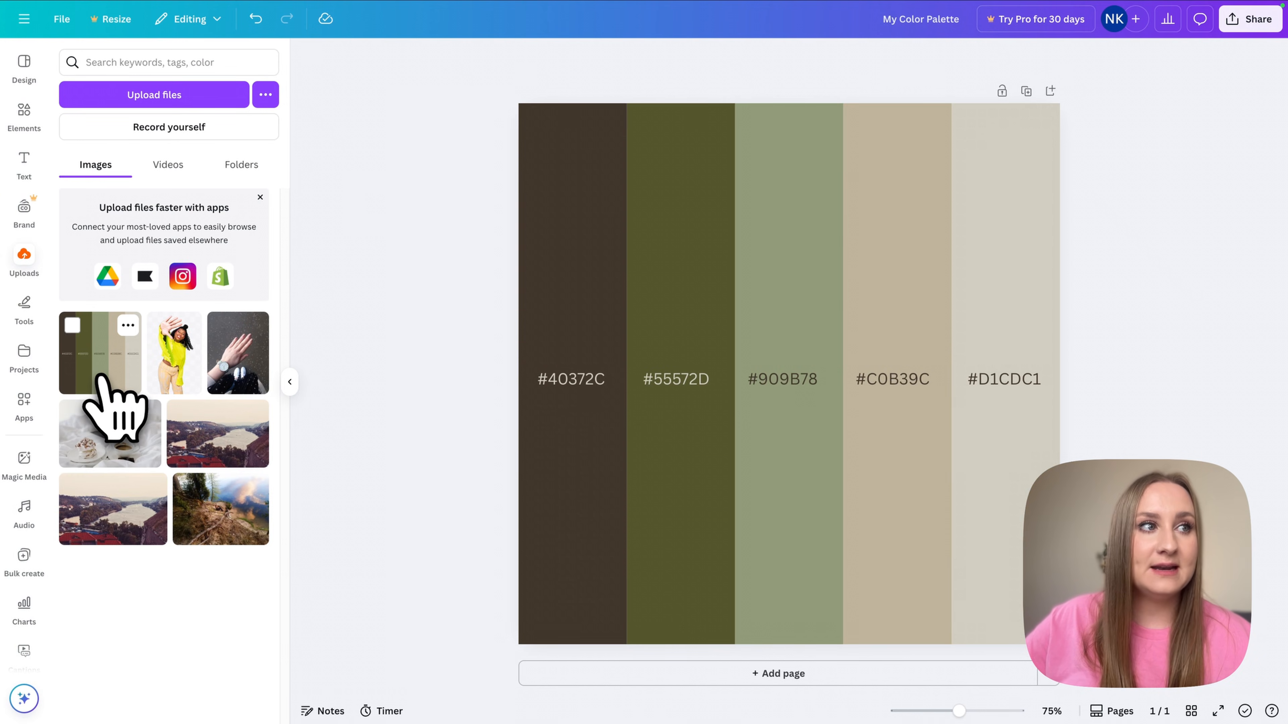
left_click(24, 369)
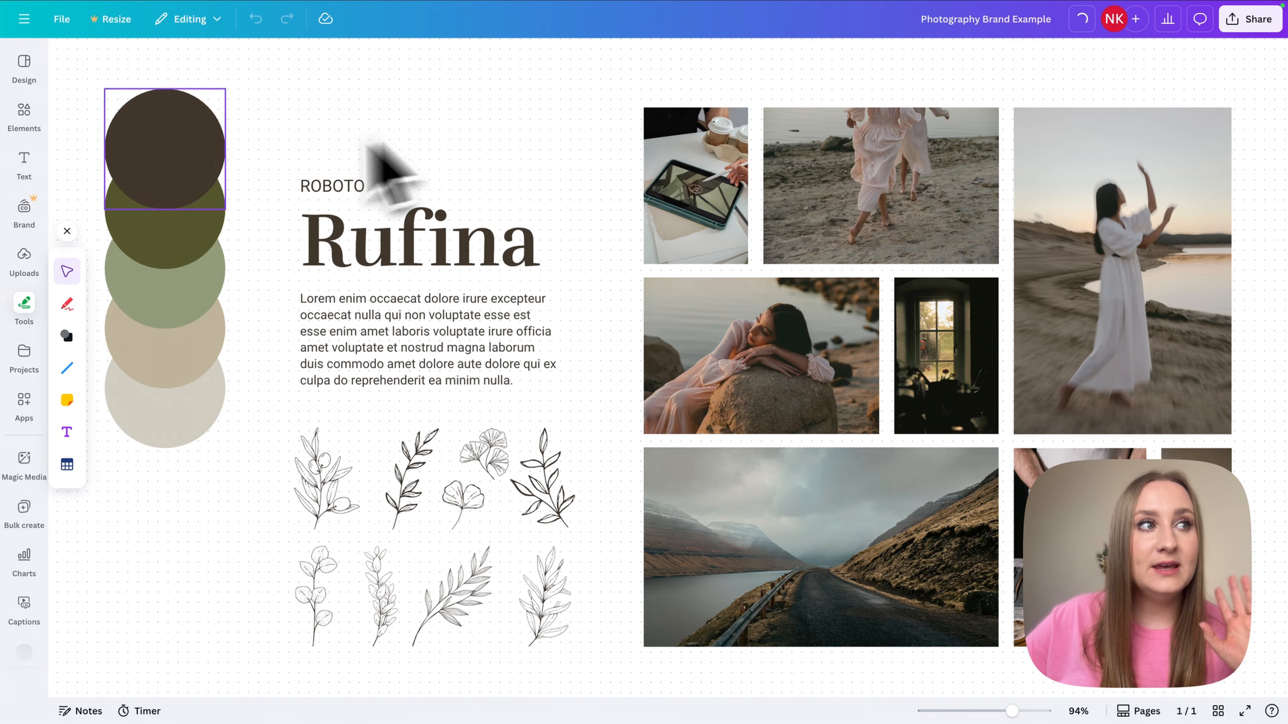
left_click(23, 259)
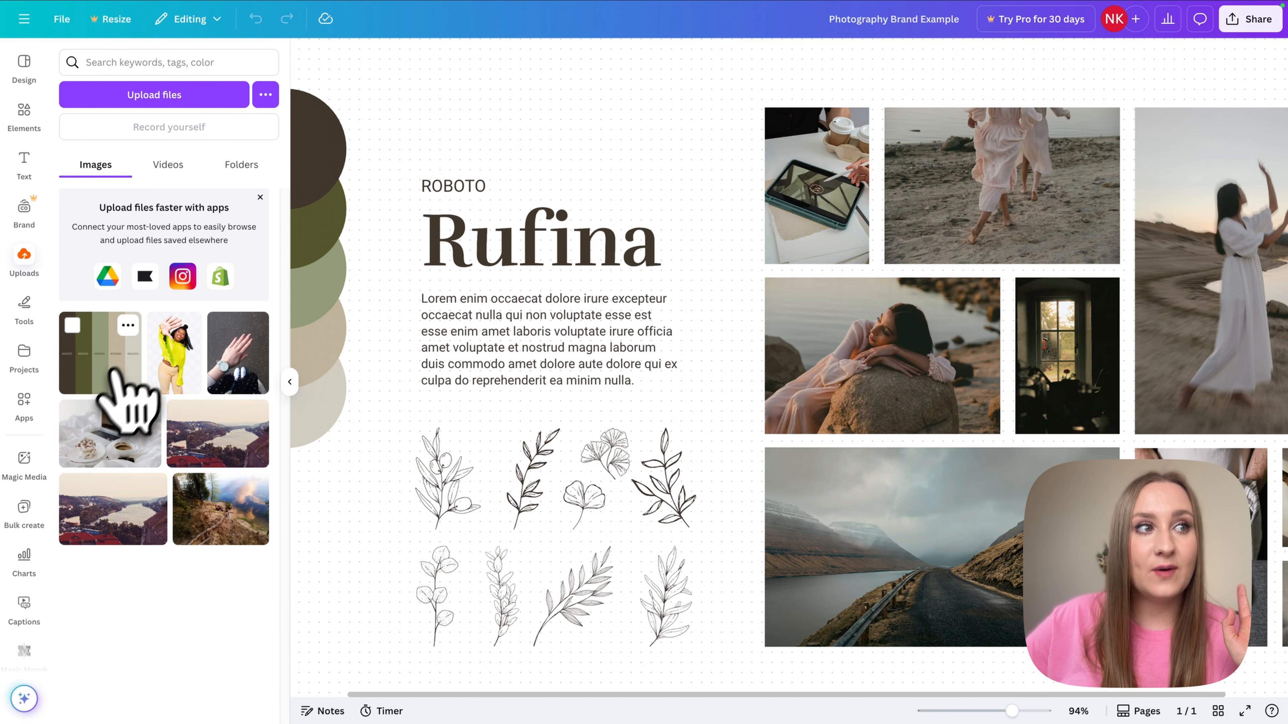
left_click(96, 365)
left_click(285, 381)
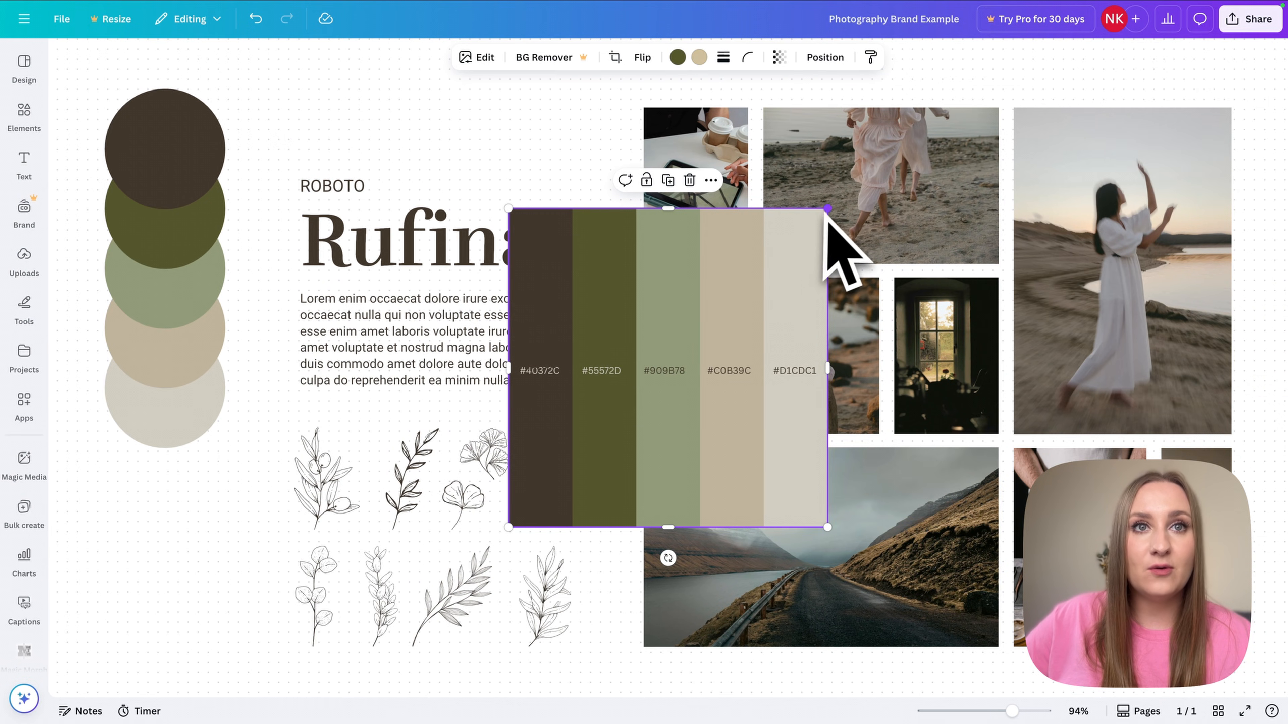
left_click_drag(827, 208, 632, 408)
left_click_drag(572, 469, 172, 512)
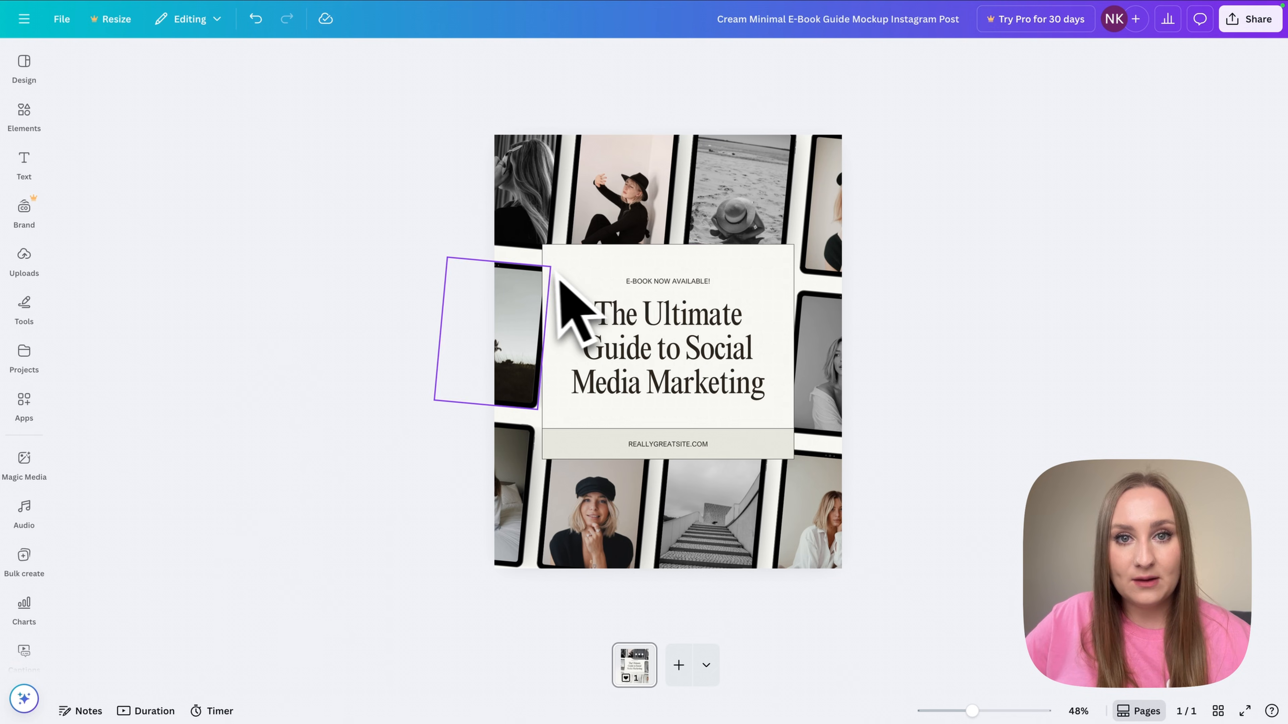
- Add the palette image to the e-book design as a small box near the top-left
left_click(32, 265)
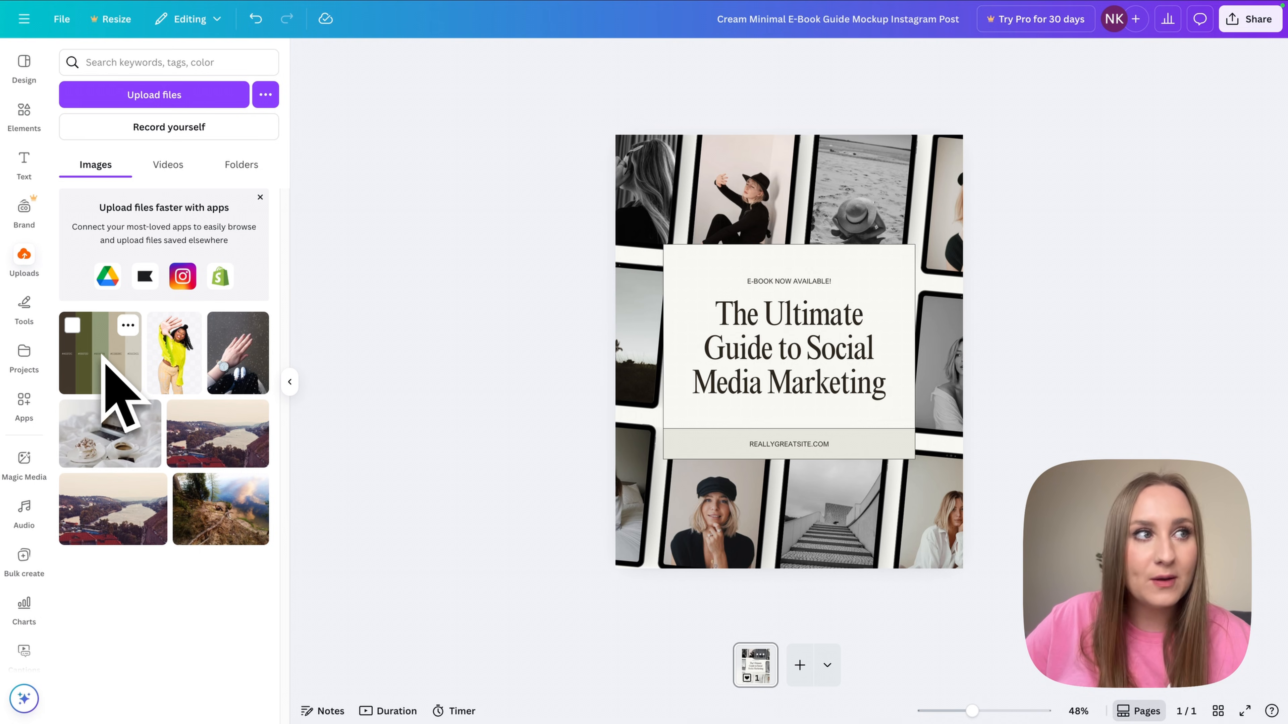
left_click(130, 370)
mouse_move(875, 274)
left_mouse_down()
mouse_move(826, 175)
mouse_move(869, 264)
left_mouse_up()
right_click(870, 267)
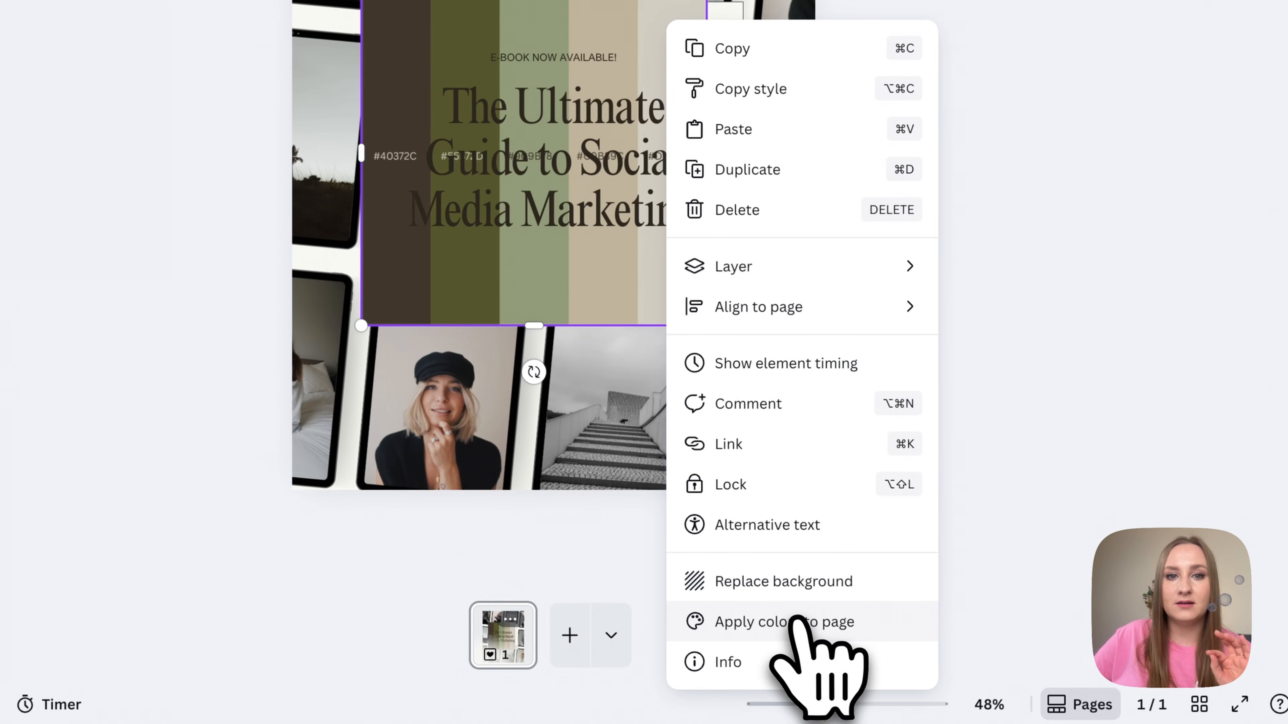
left_click(798, 621)
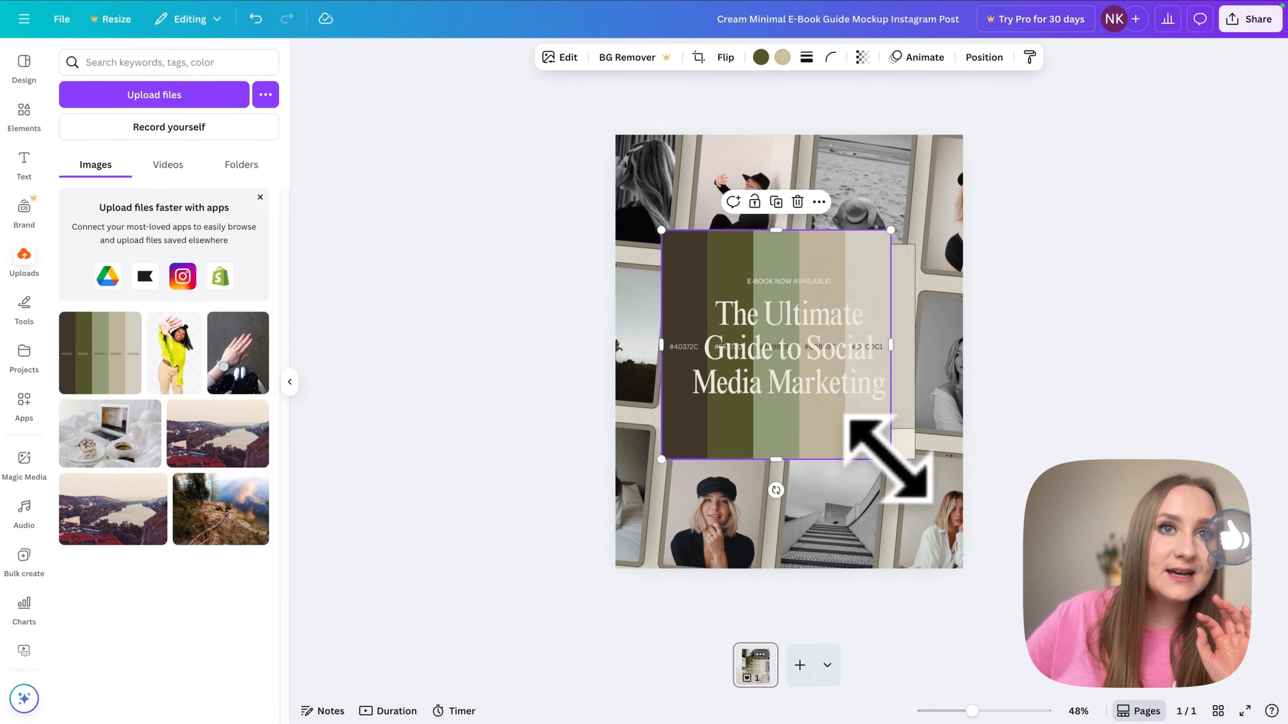
left_click_drag(891, 459, 703, 272)
- Apply the palette colours to the page twice for beige with olive frames, then delete the image
right_click(686, 260)
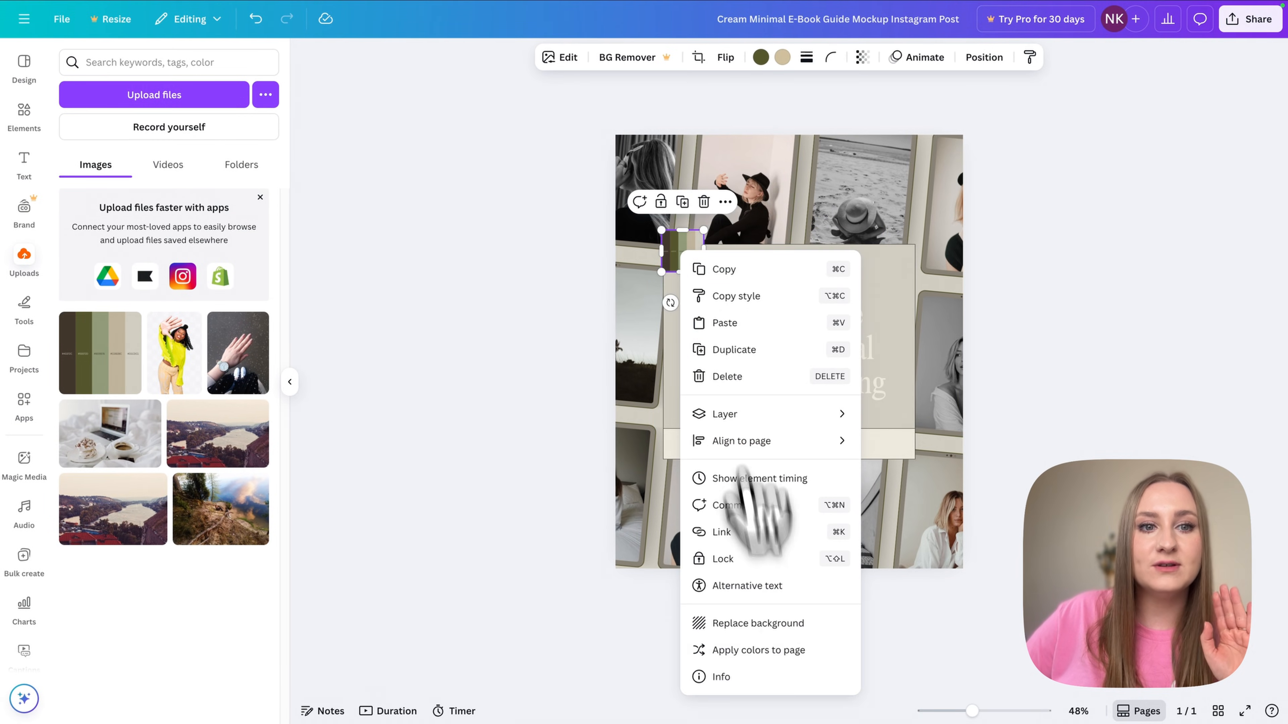
left_click(783, 649)
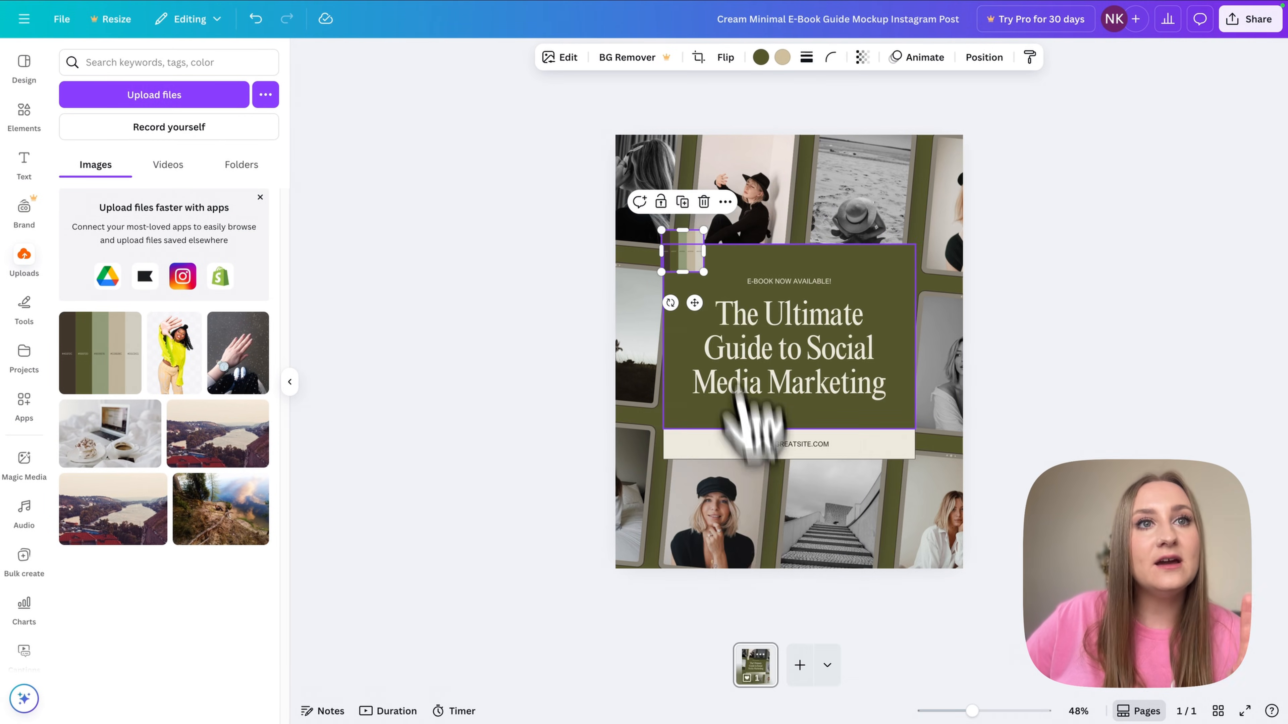
right_click(690, 260)
left_click(773, 651)
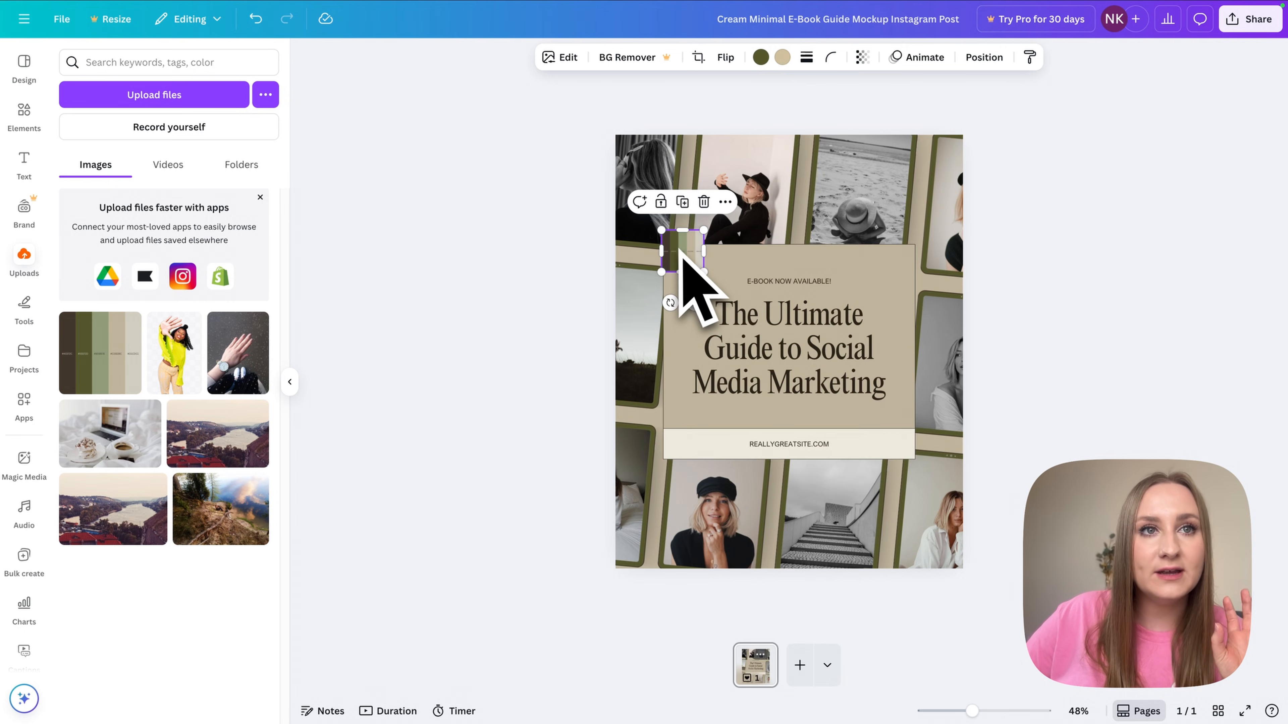
key("Delete")
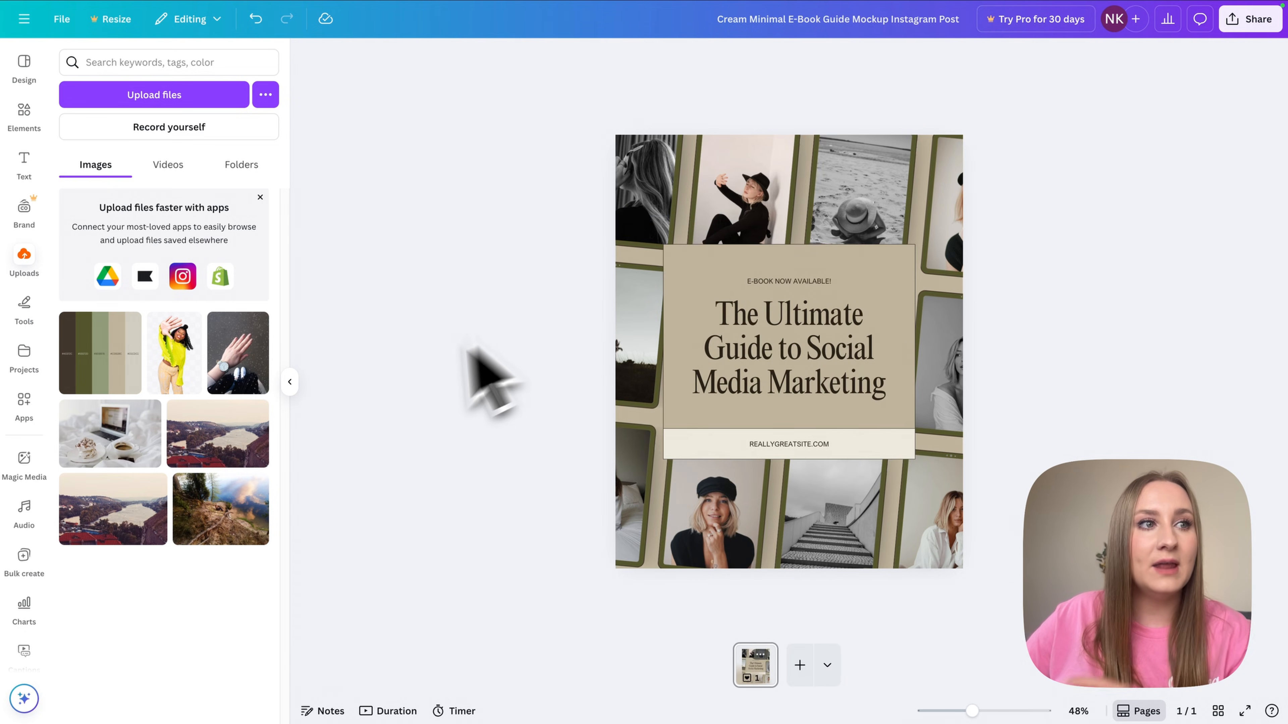
- Hide the uploads list and check the title text's colour
left_click(289, 381)
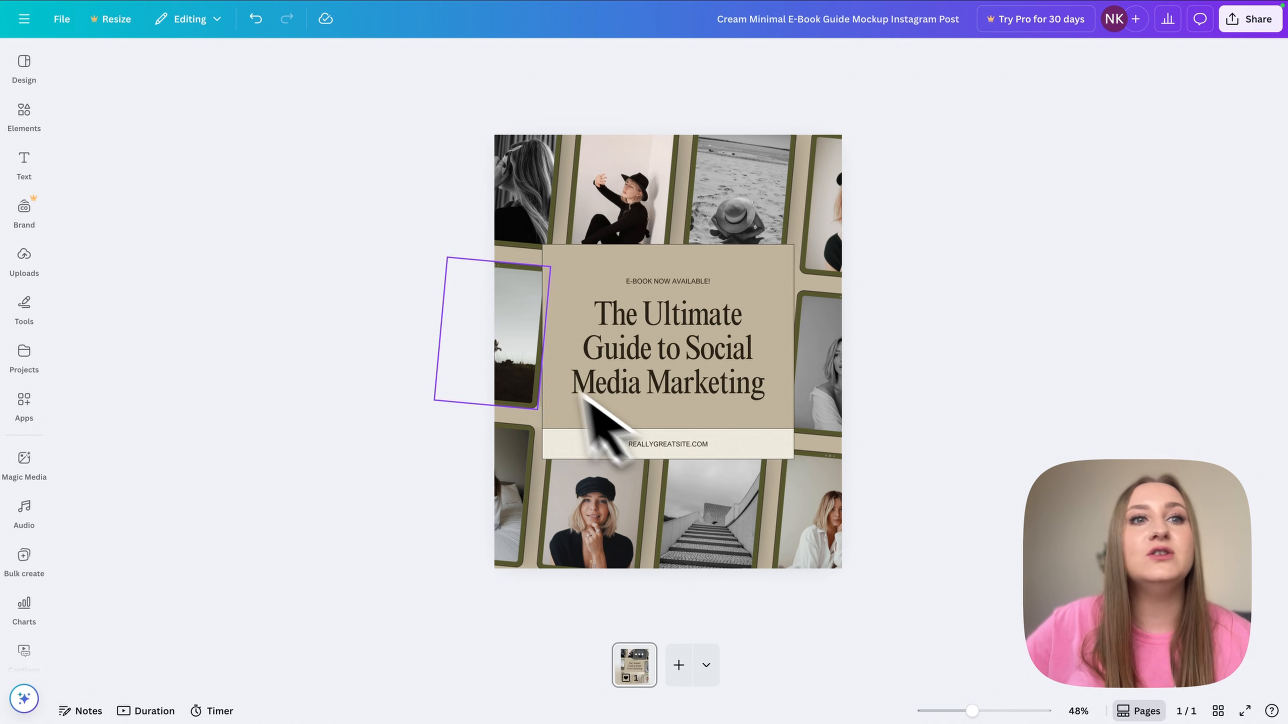
left_click(591, 396)
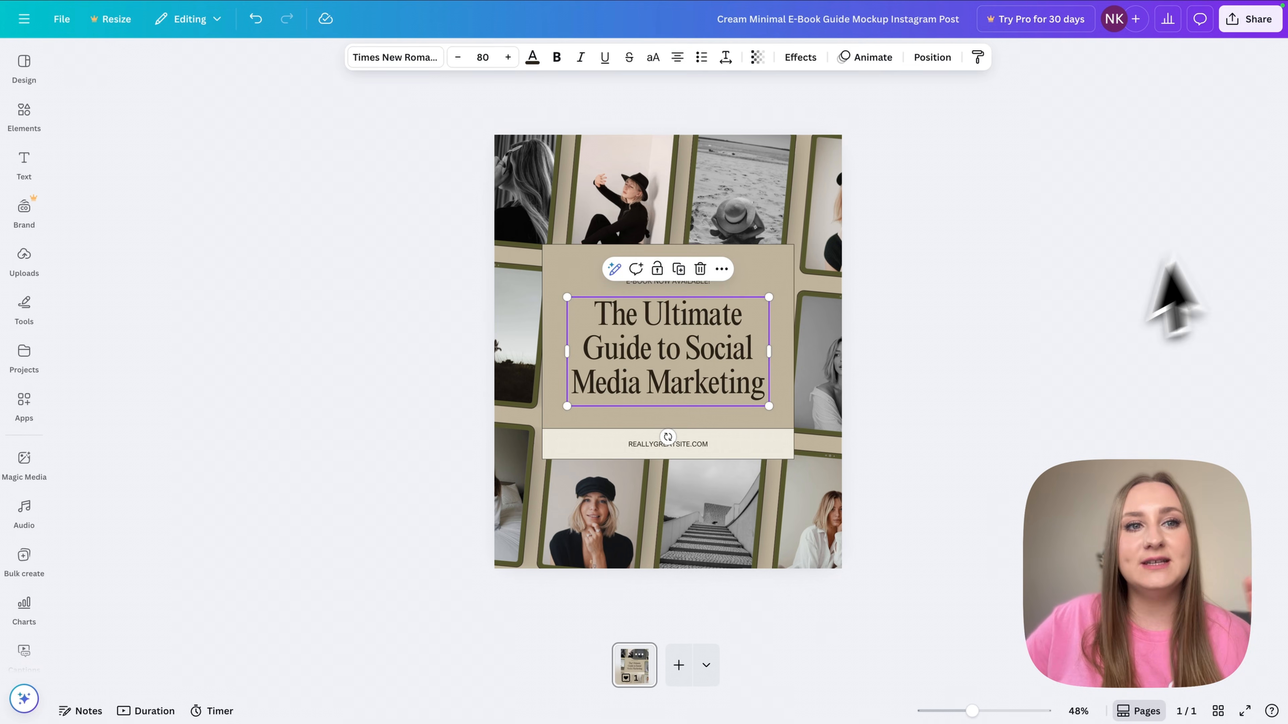
left_click(1078, 422)
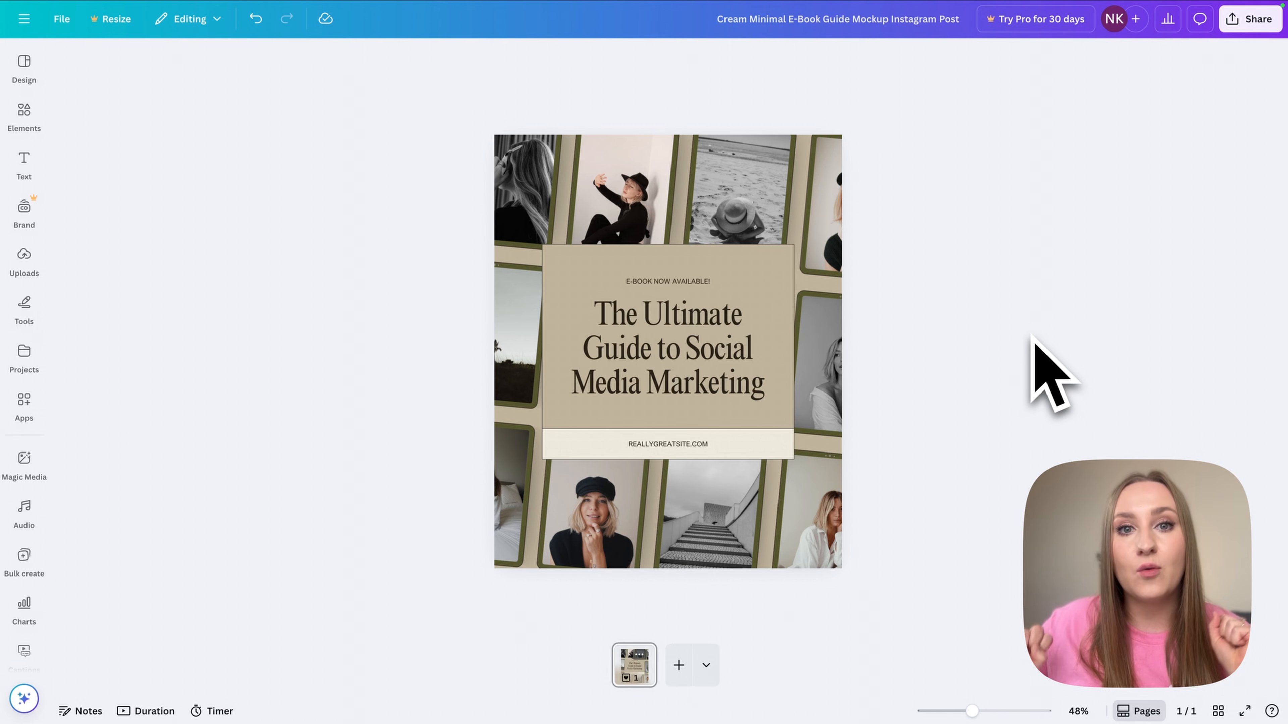